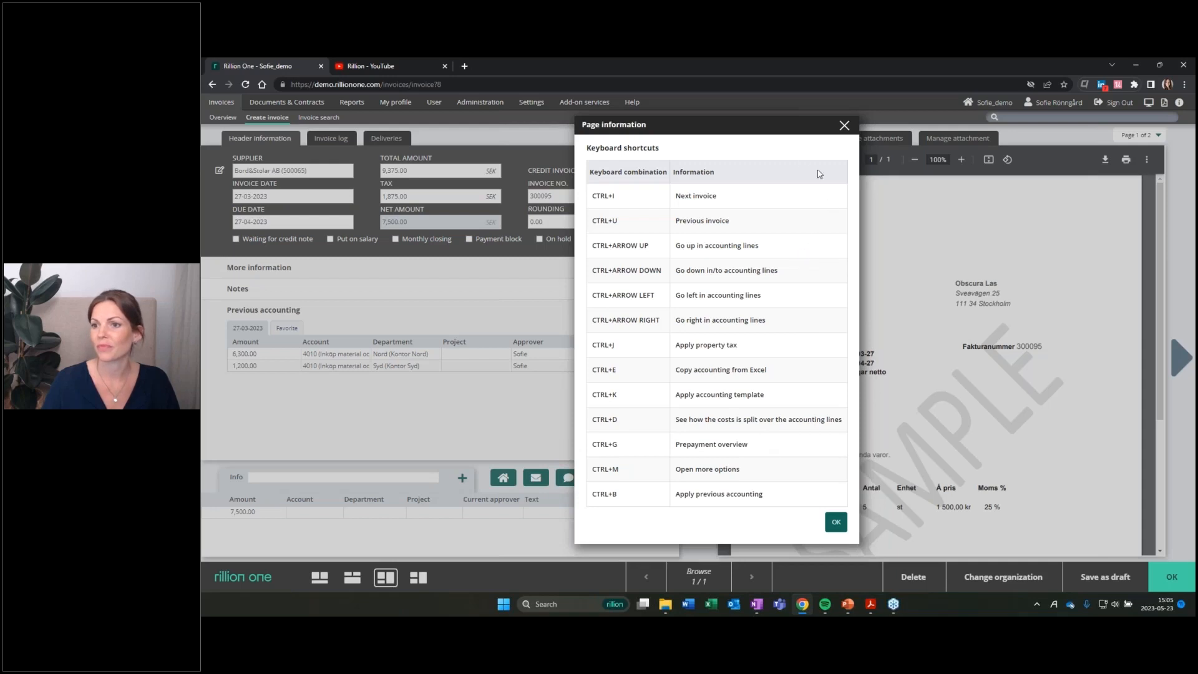
# Close the keyboard shortcut overview and move into the amount of the invoice's accounting line.
pyautogui.click(844, 127)
pyautogui.click(323, 169)
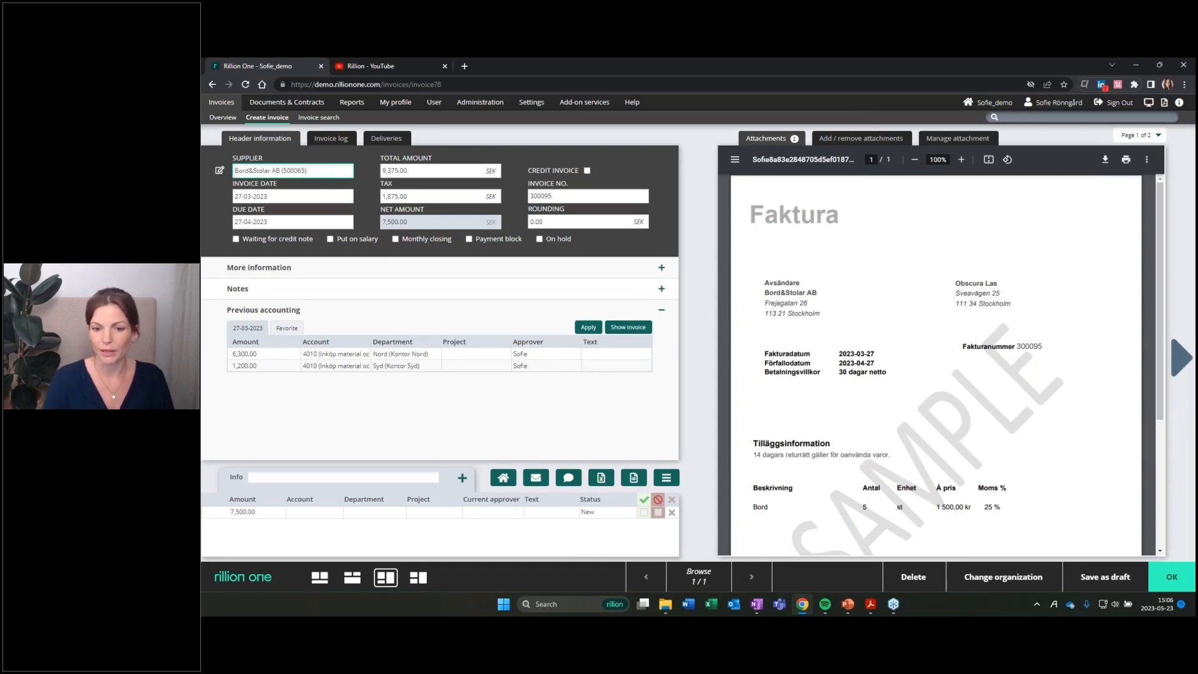
pyautogui.click(254, 512)
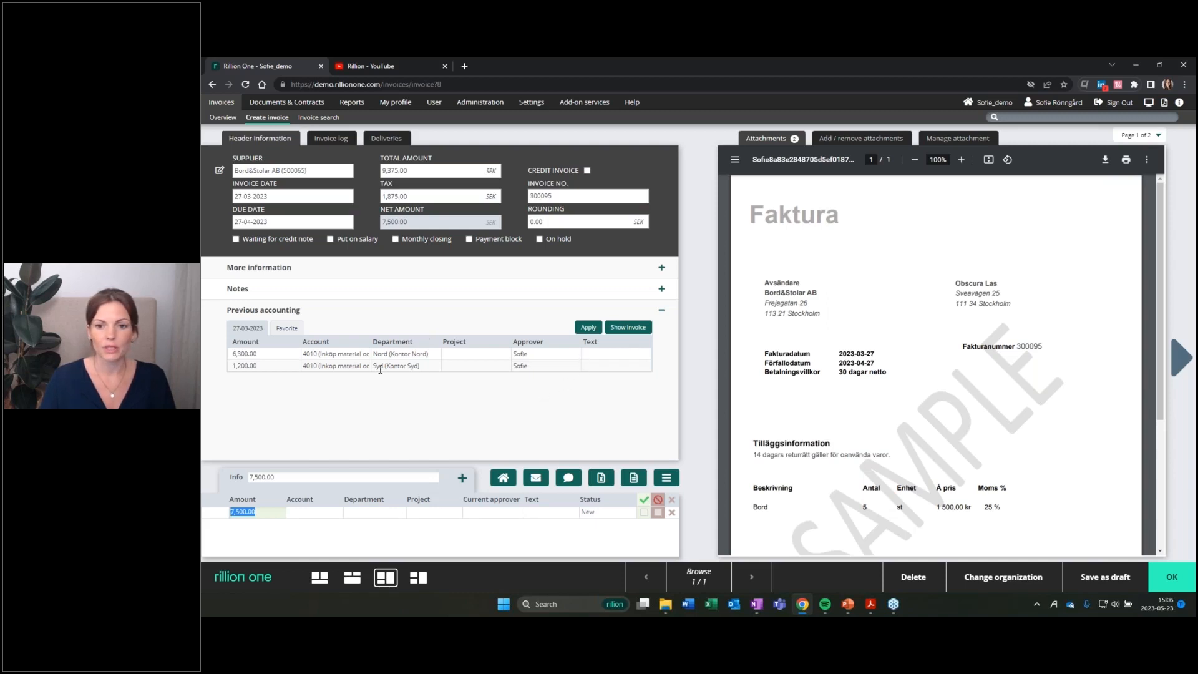
# Add the supplier comment "Check VAT!!!" to the settings of supplier Bord&Stolar AB and save them.
pyautogui.click(220, 171)
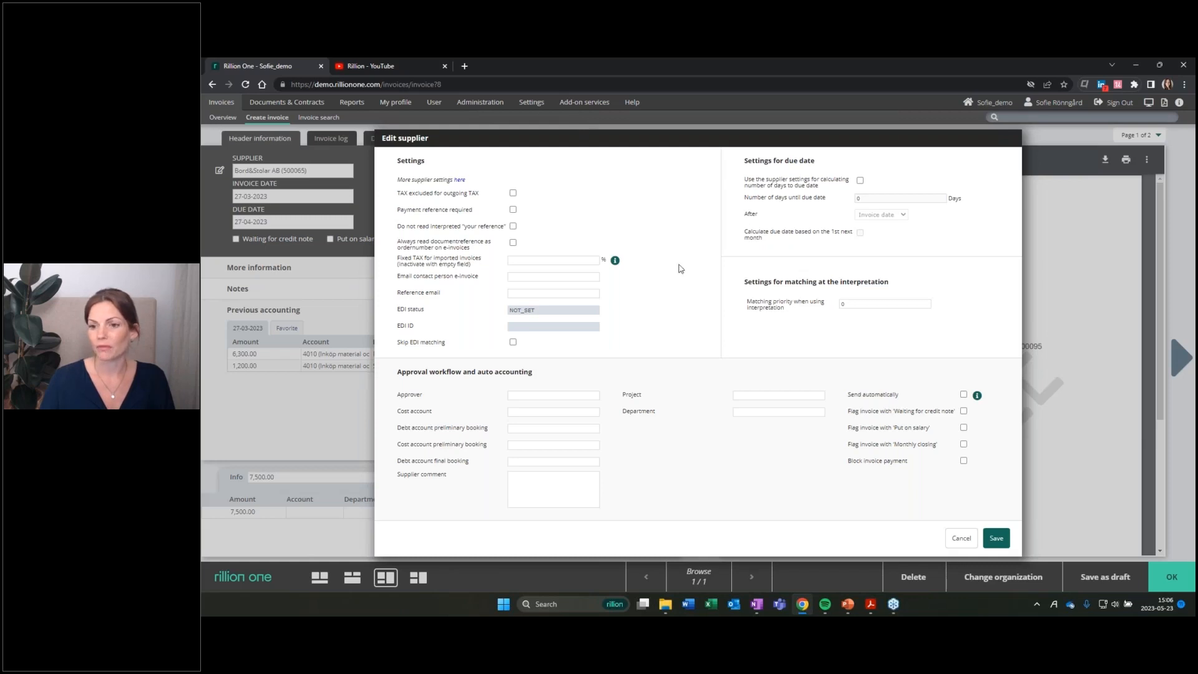
pyautogui.click(545, 397)
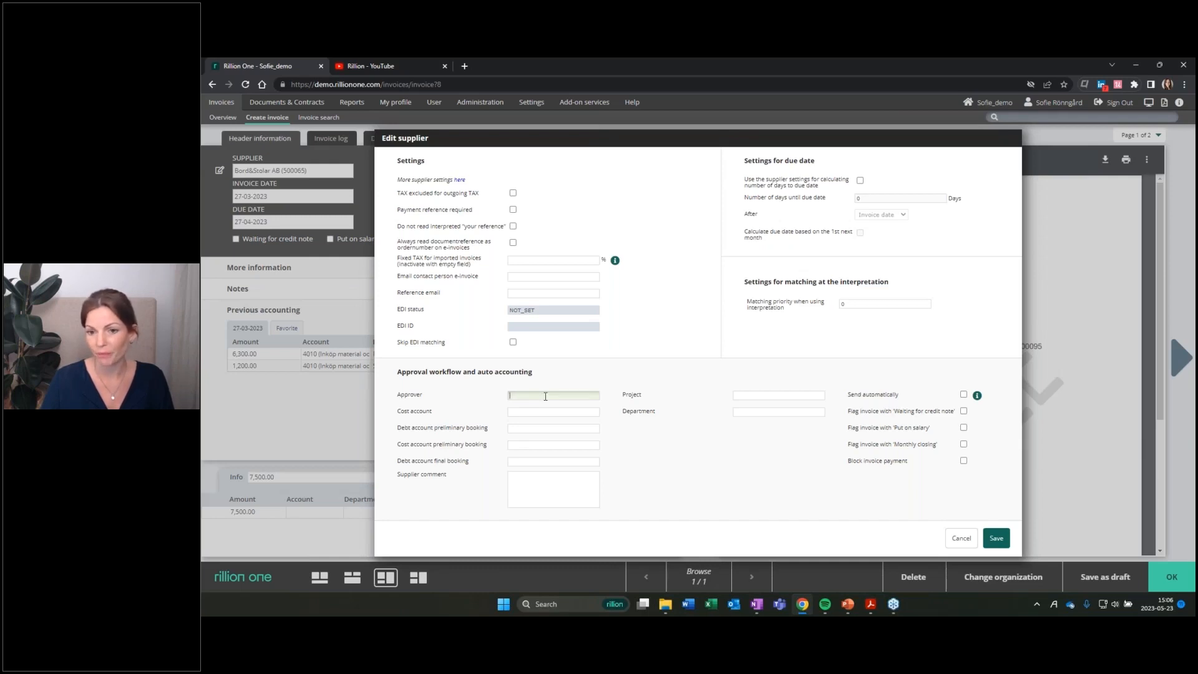
pyautogui.click(552, 413)
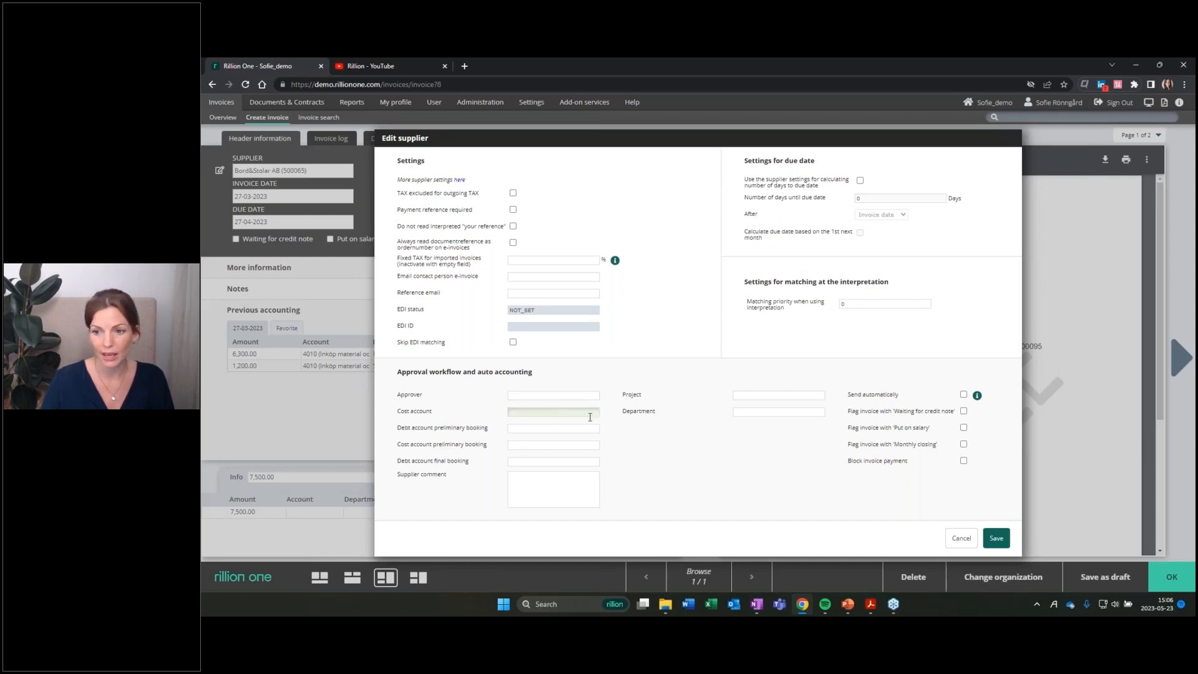
pyautogui.click(772, 395)
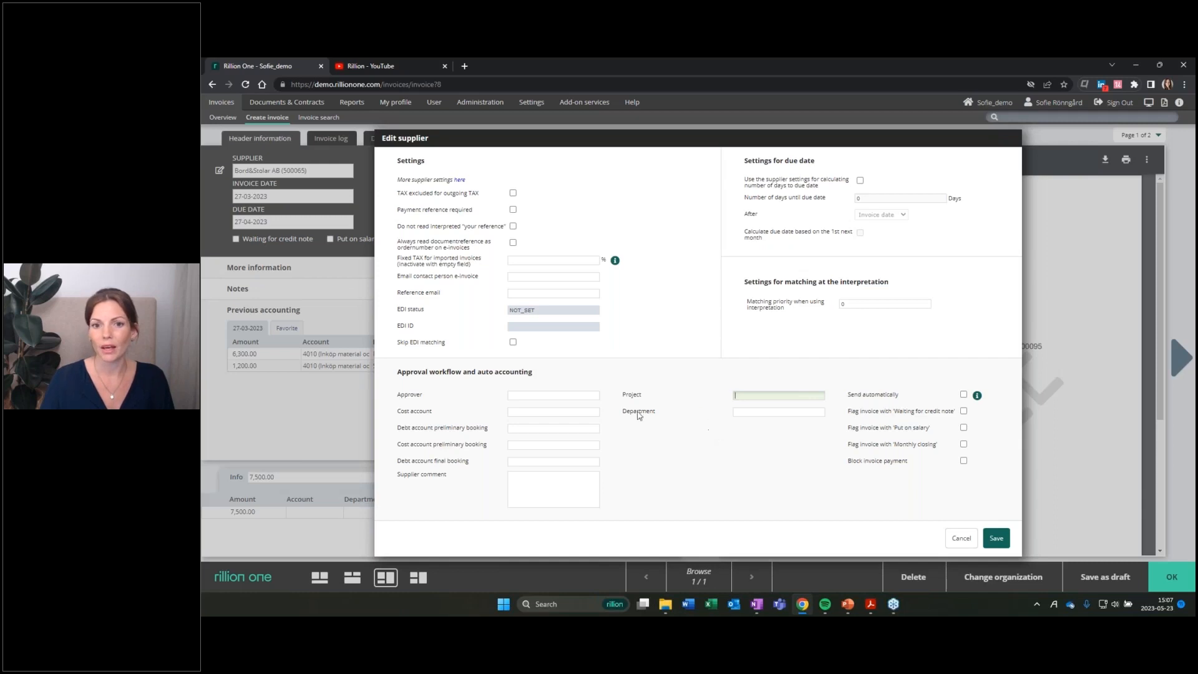
pyautogui.click(554, 482)
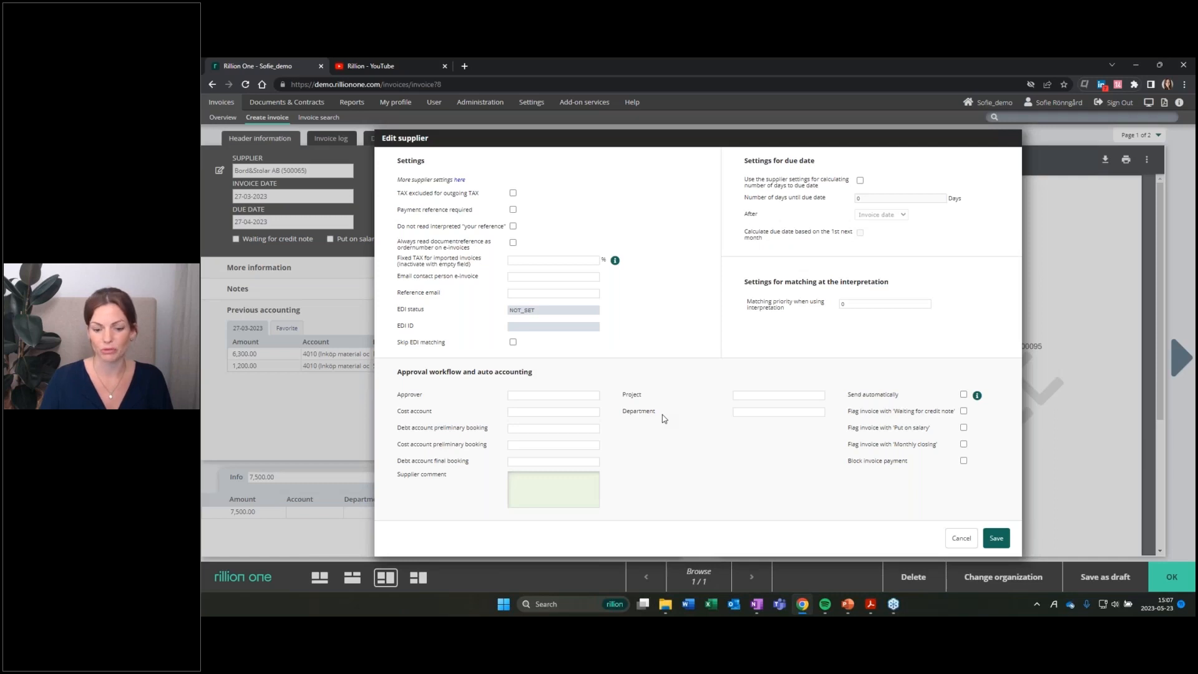
pyautogui.write('Che')
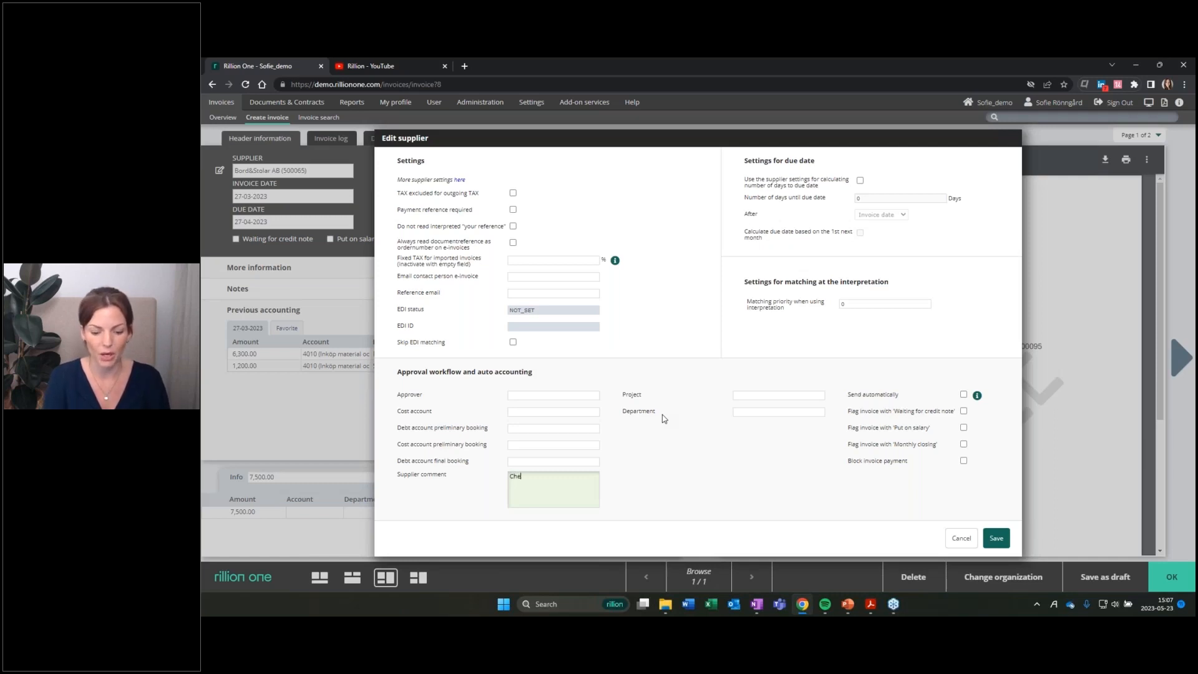
pyautogui.write('ck VAT!!!')
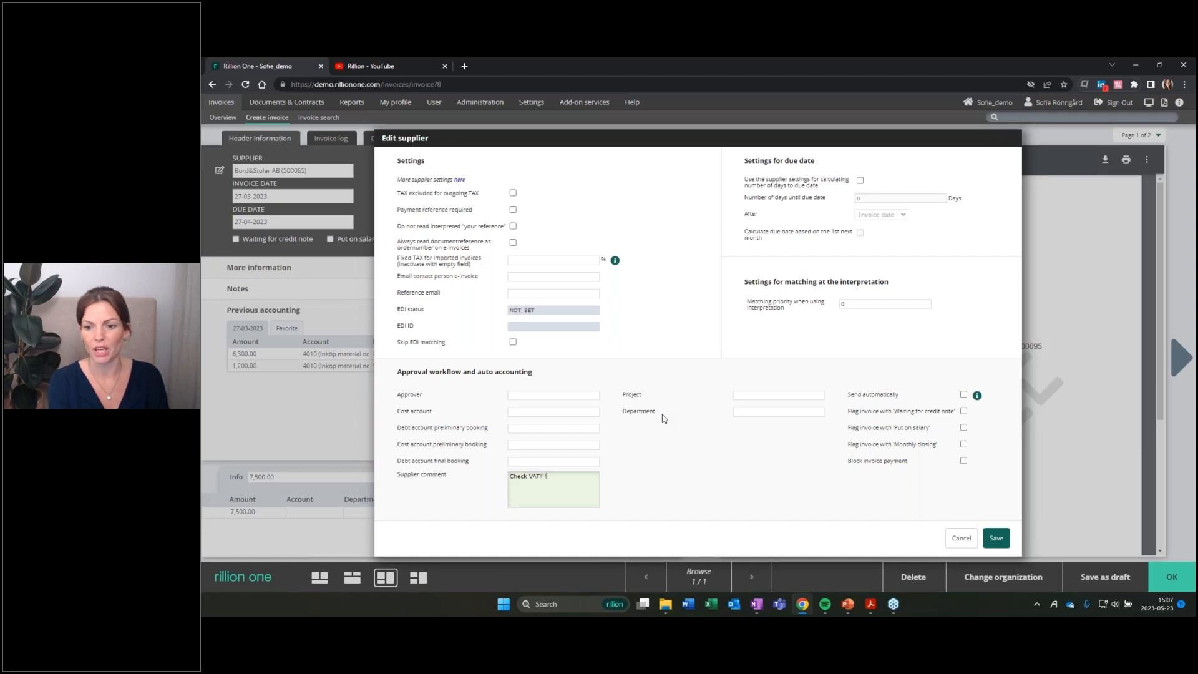
pyautogui.click(997, 540)
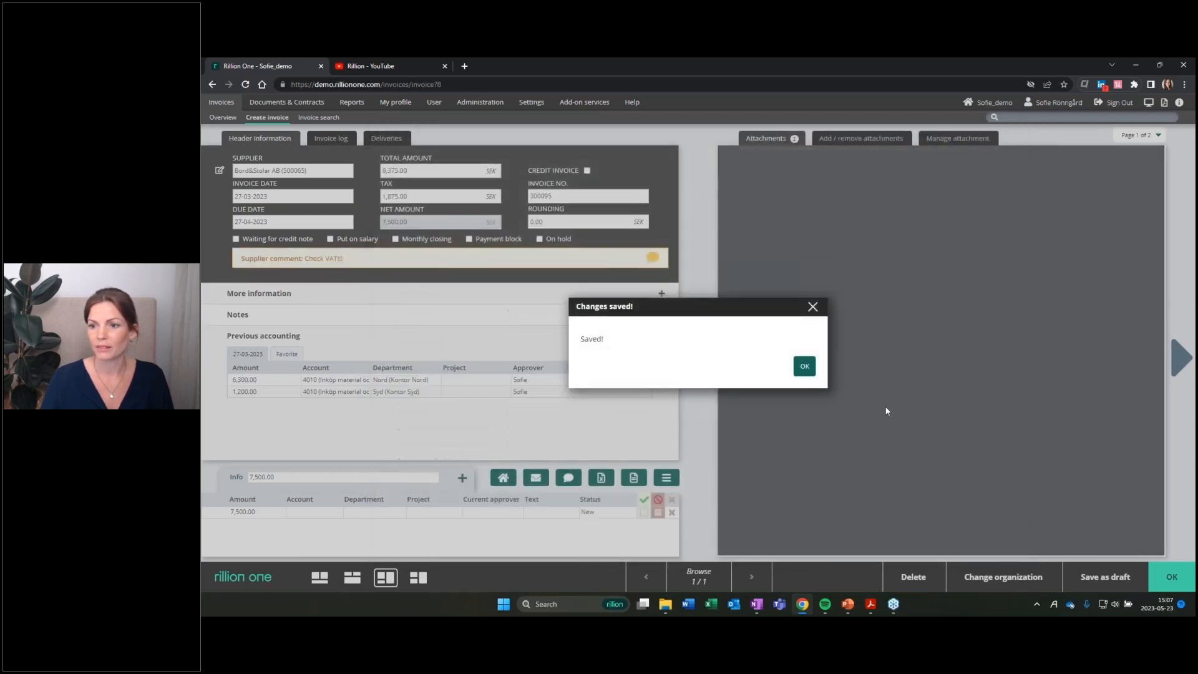
pyautogui.click(804, 367)
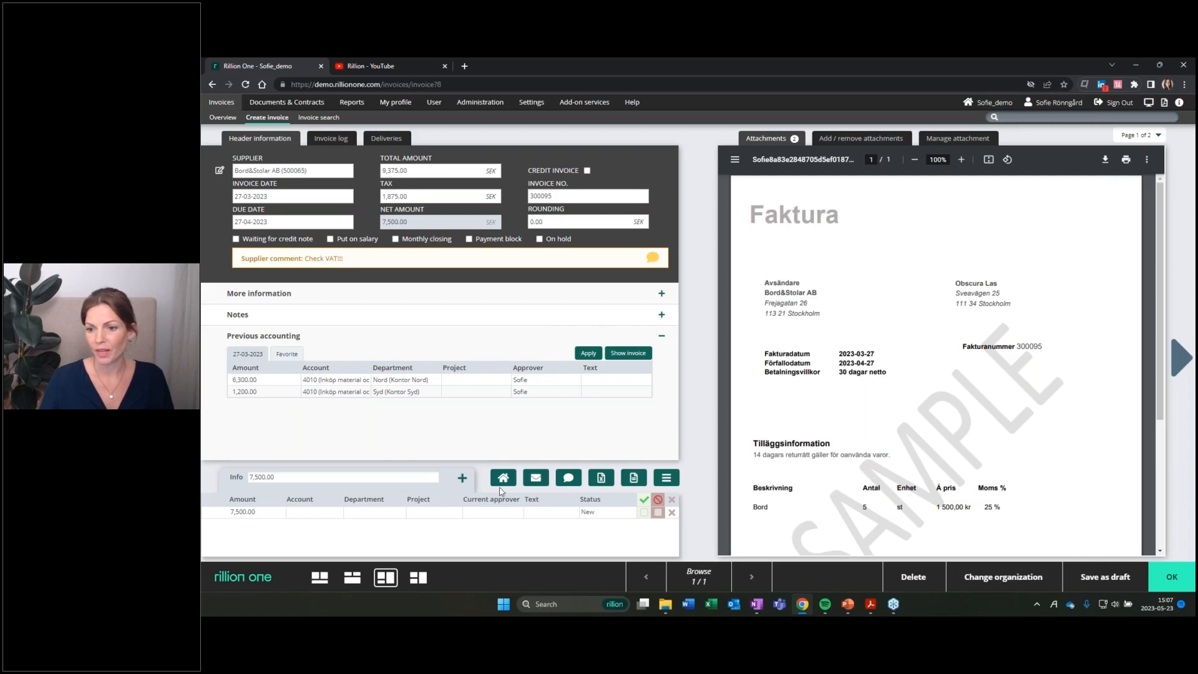
# Review the available accounting templates and the additional options for the accounting lines without applying any.
pyautogui.click(633, 478)
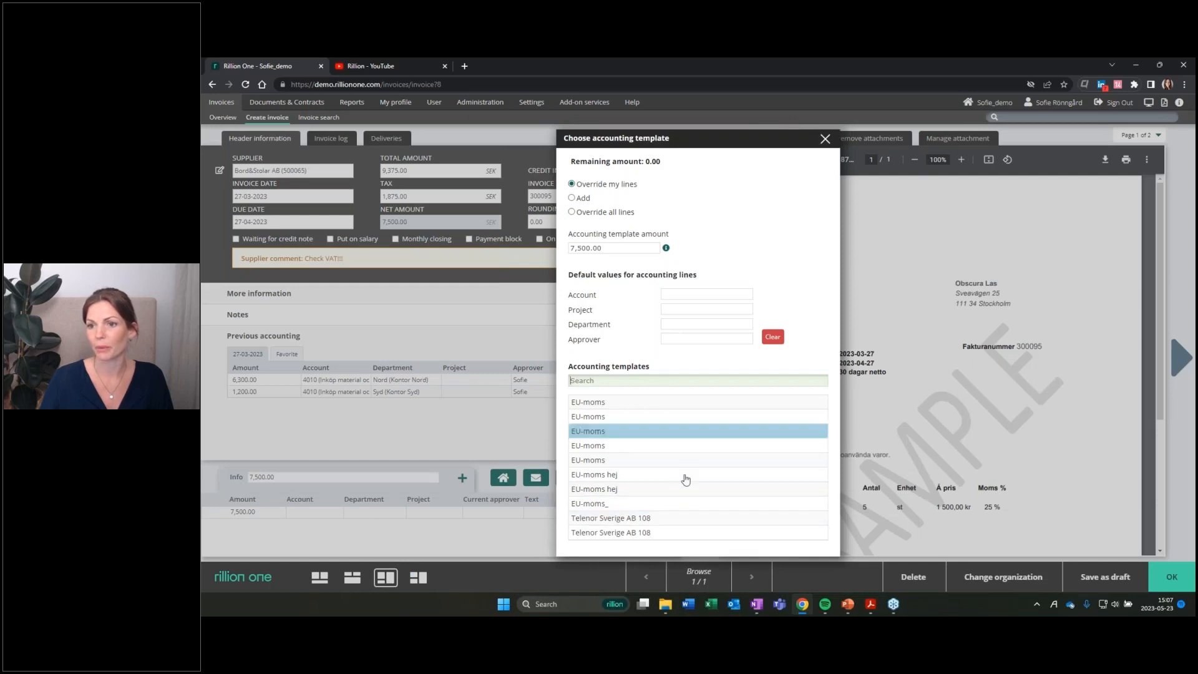
pyautogui.click(824, 138)
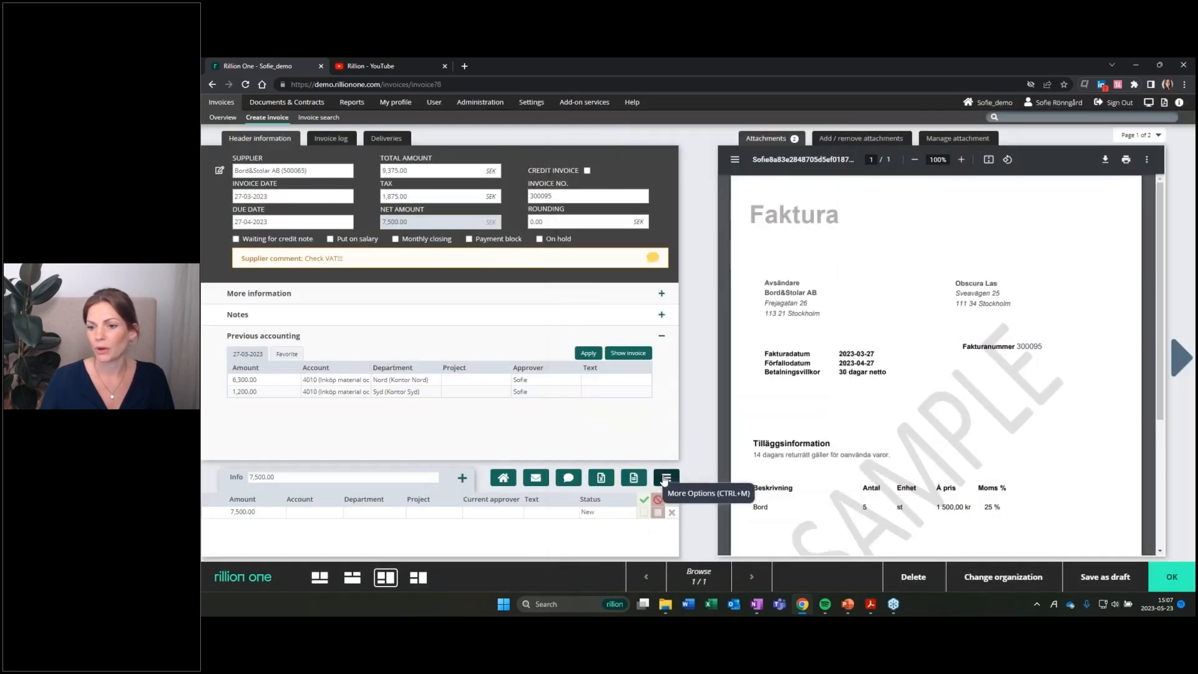
pyautogui.click(666, 478)
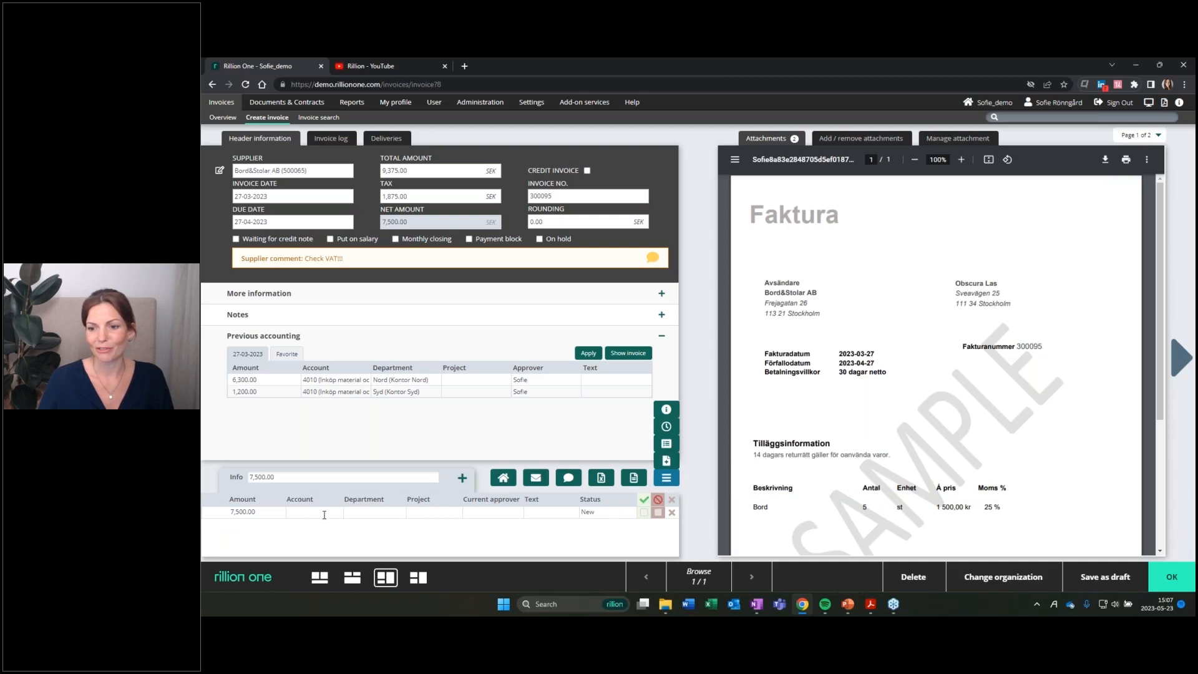
# Apply the previous accounting from 27-03-2023 to the invoice and view the auto template creation prompt without creating a template.
pyautogui.click(589, 354)
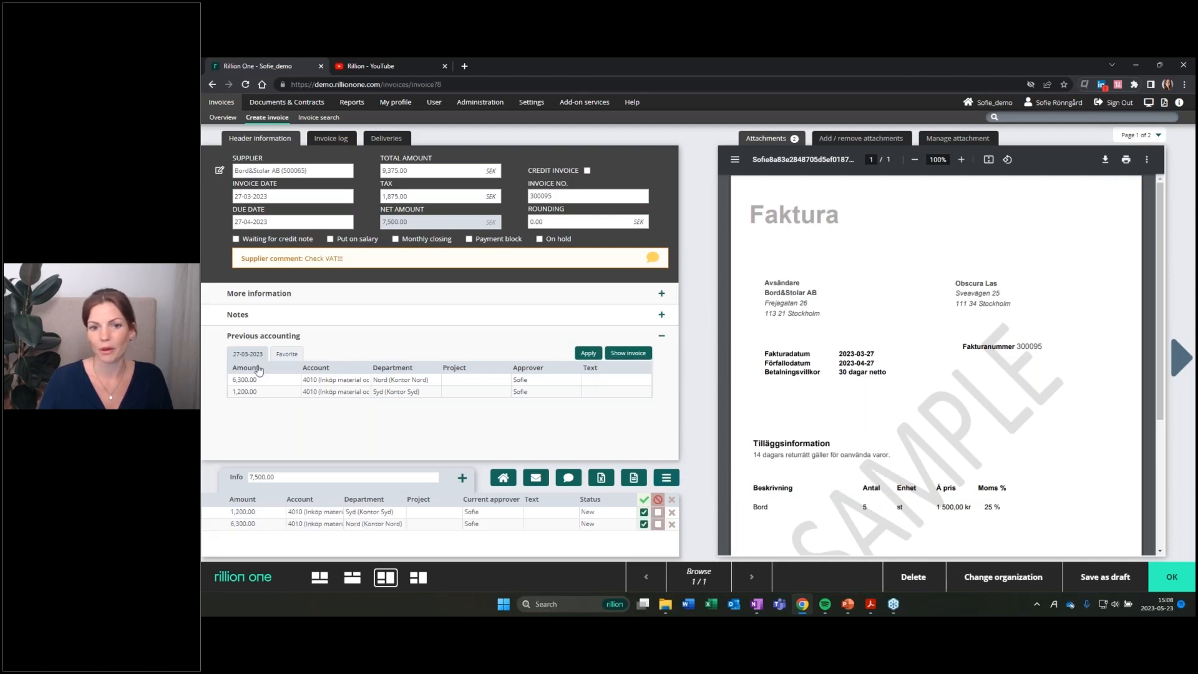
pyautogui.moveTo(665, 478)
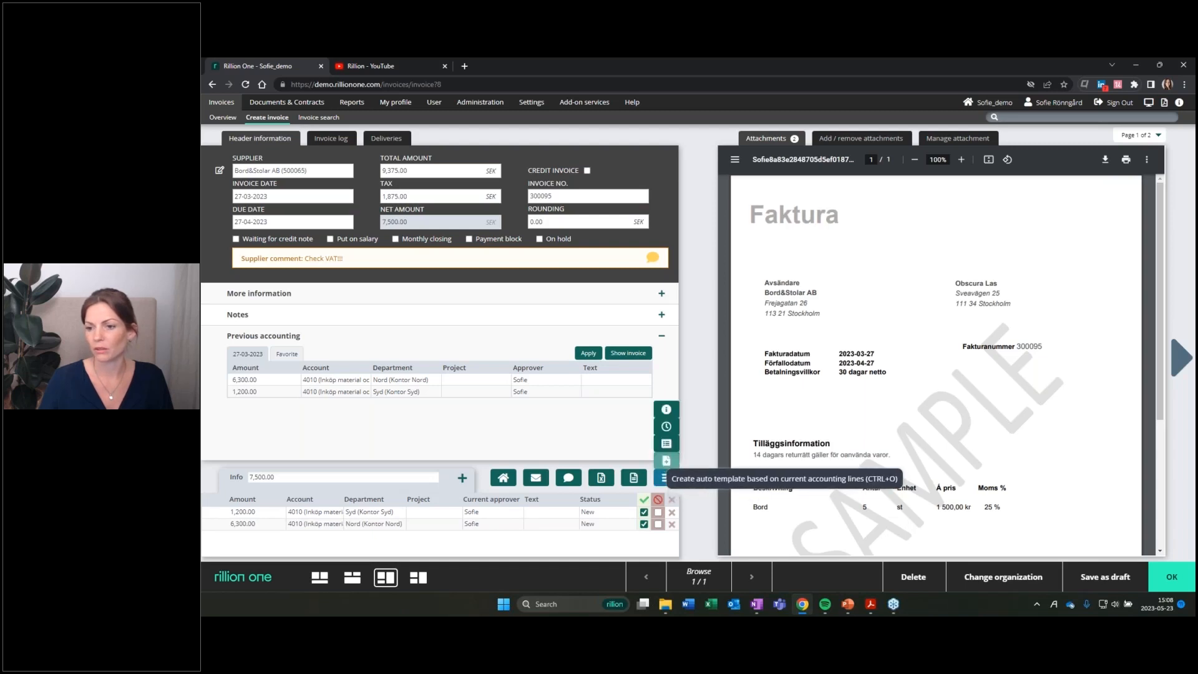
pyautogui.click(667, 462)
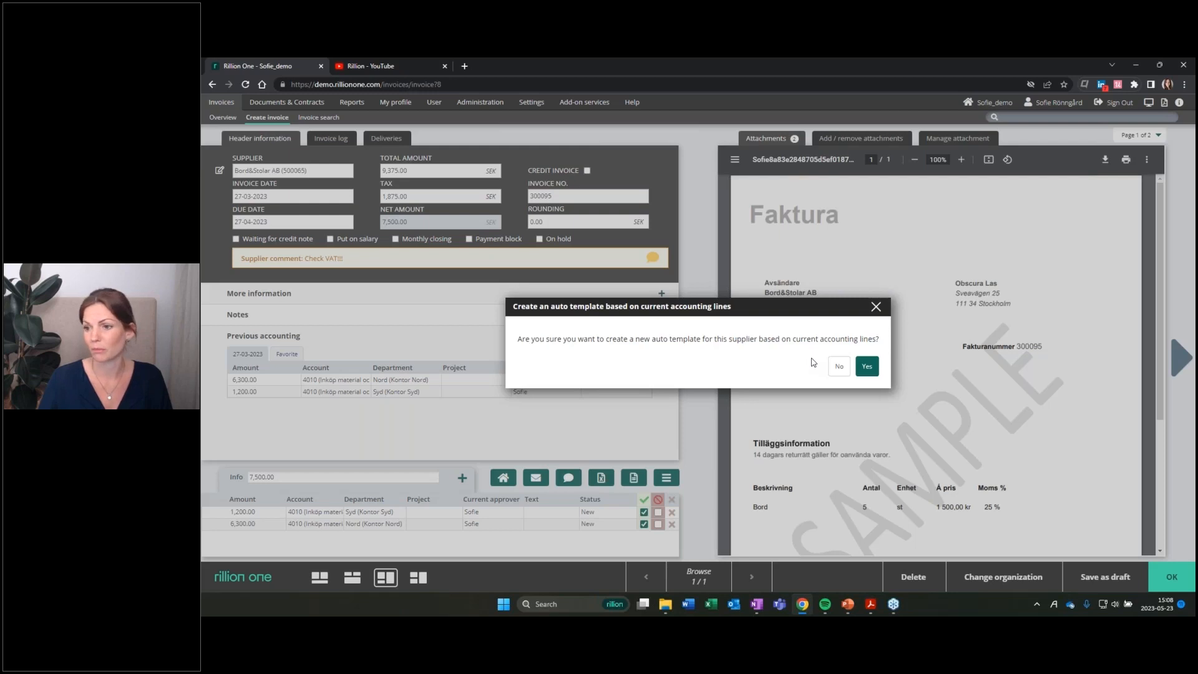
pyautogui.click(876, 307)
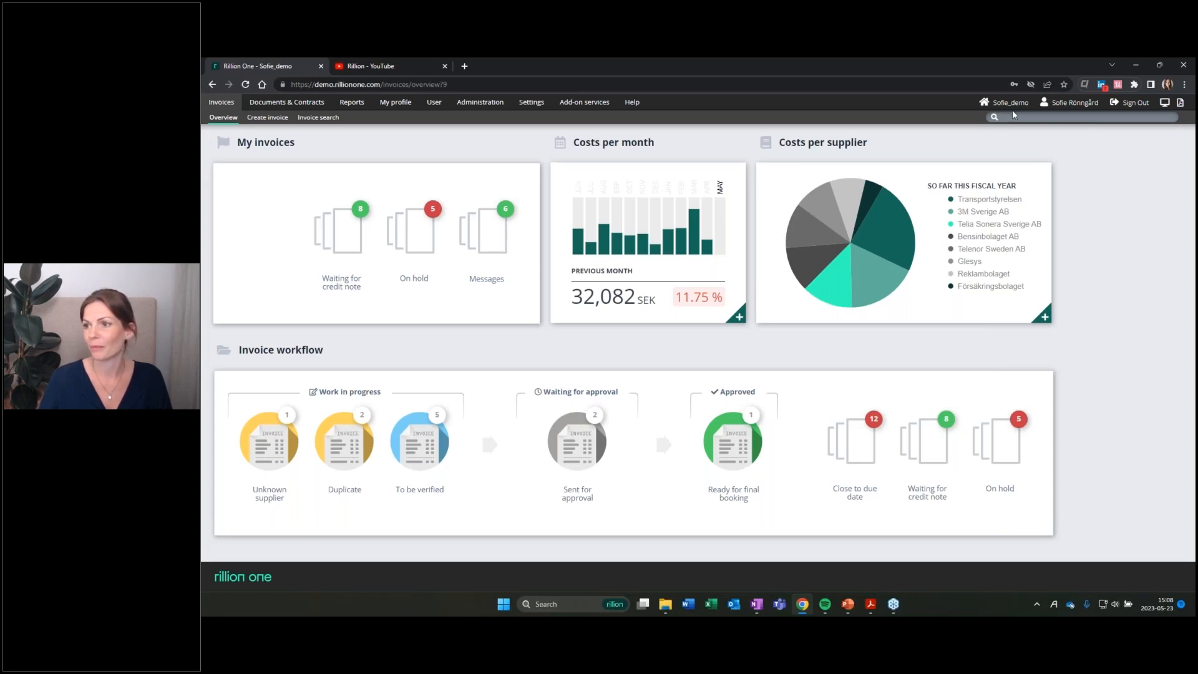
# Search all invoices for "telenor" from the overview, review the matches and close the results.
pyautogui.click(1009, 119)
pyautogui.write('te')
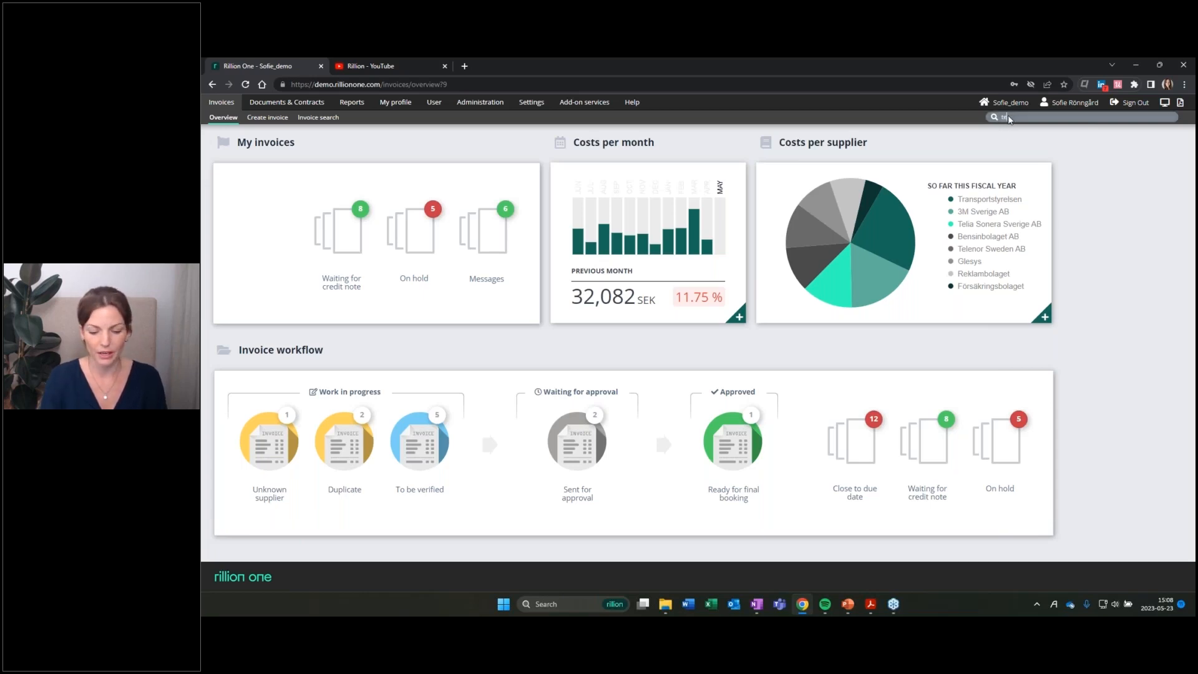
pyautogui.write('lenor')
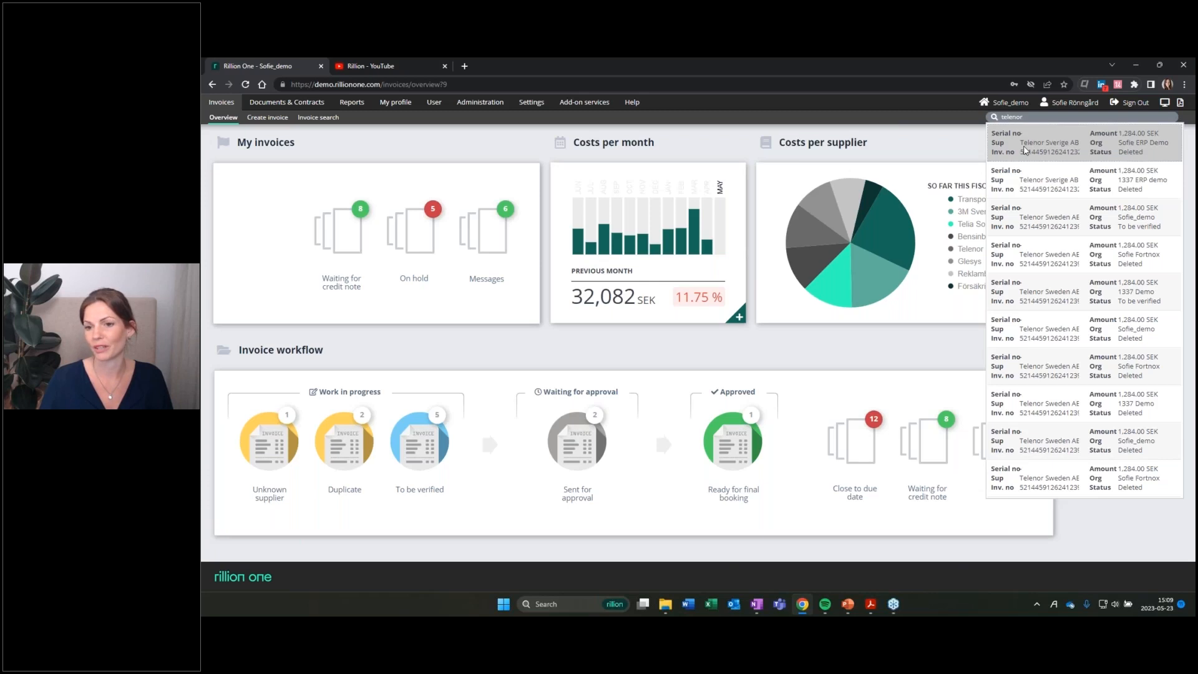
pyautogui.click(689, 148)
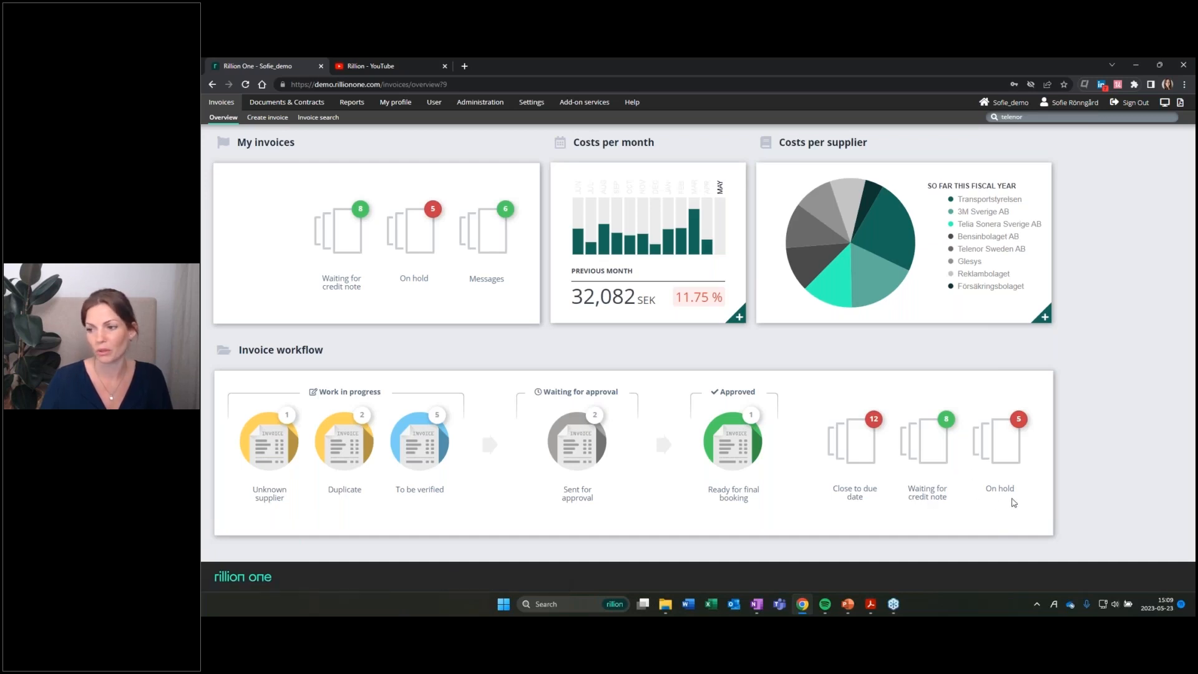
# Remove the Waiting for credit note flag from the Inspira, Försäkringsbolaget and first-listed NIPA Miljöassistans invoices together.
pyautogui.click(929, 436)
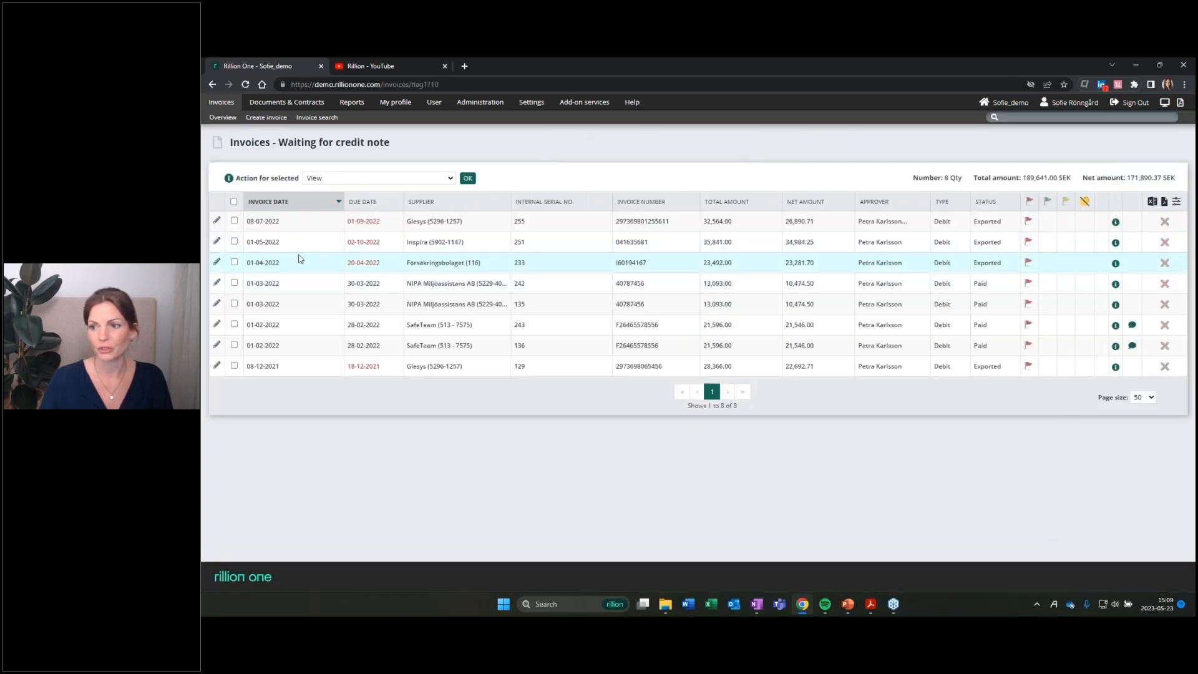
pyautogui.click(234, 240)
pyautogui.click(234, 261)
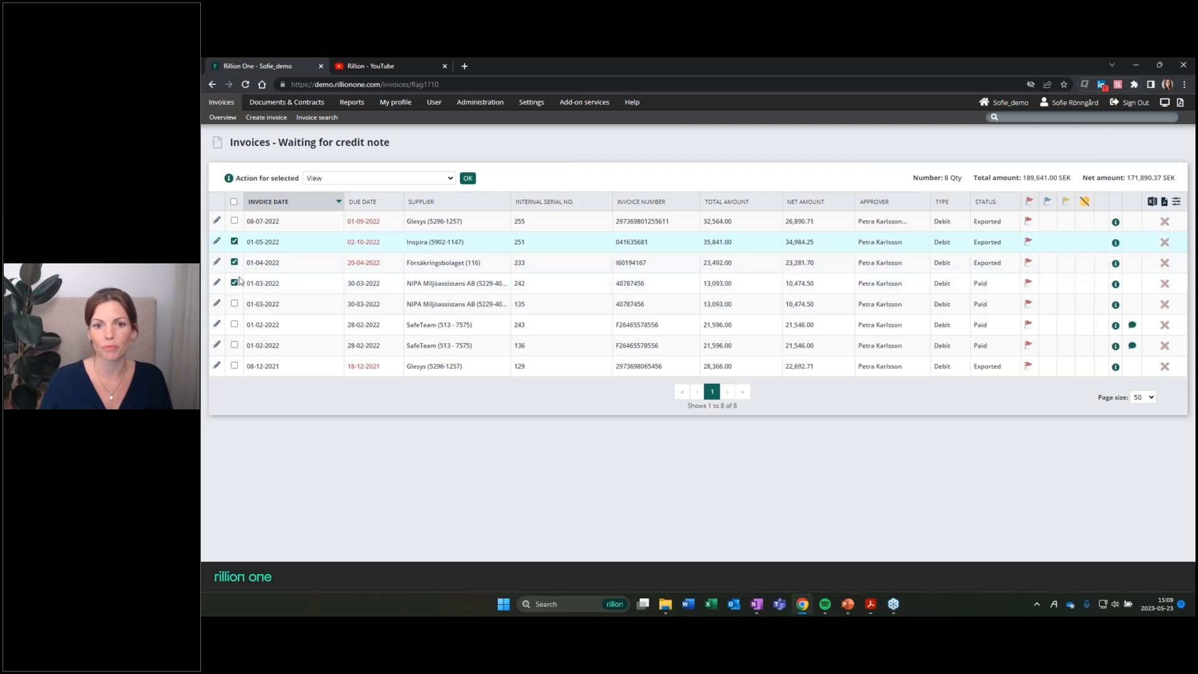
pyautogui.click(450, 180)
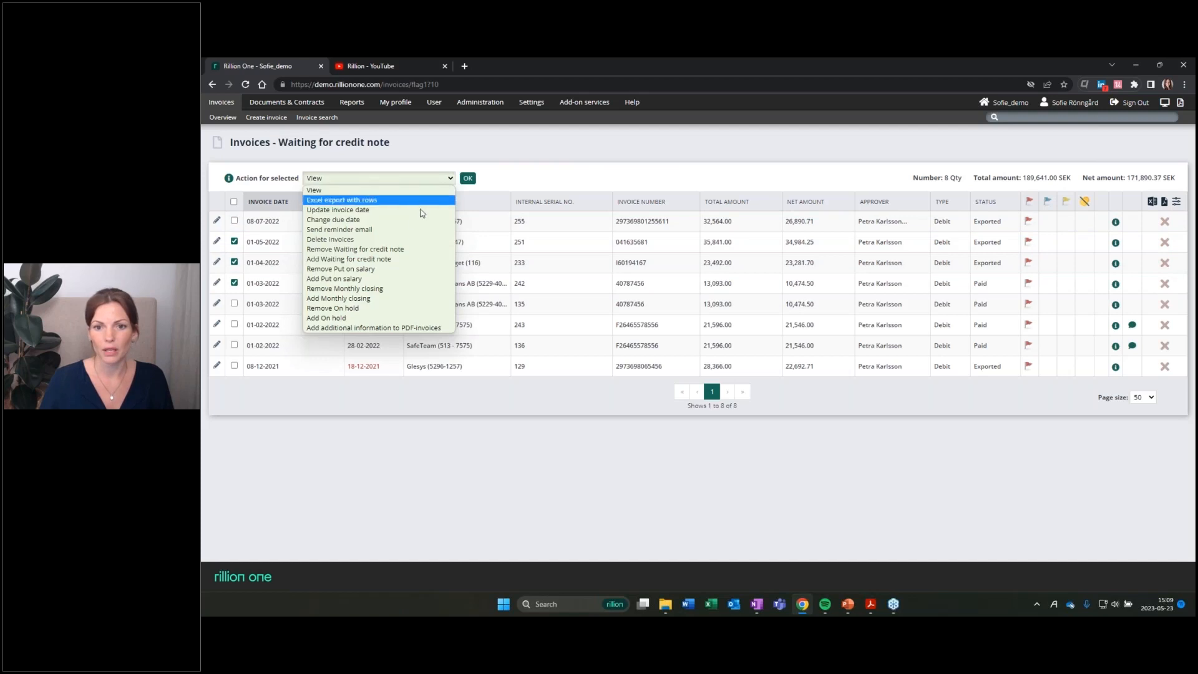
pyautogui.click(374, 249)
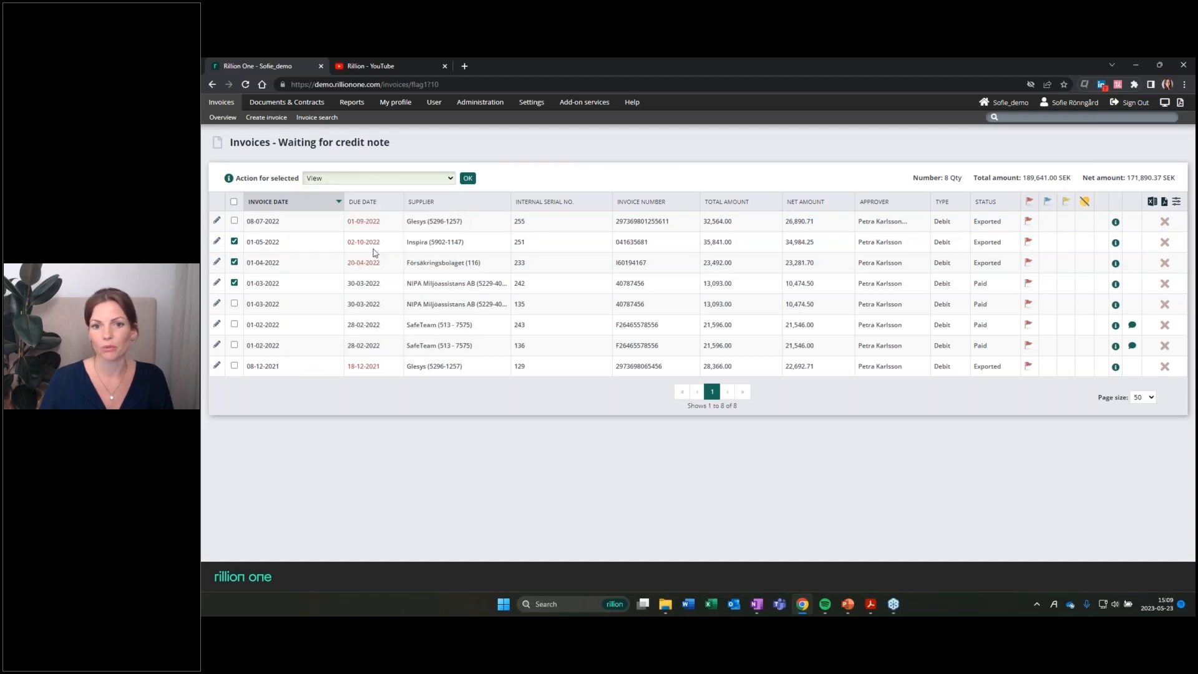
pyautogui.click(467, 179)
pyautogui.click(834, 374)
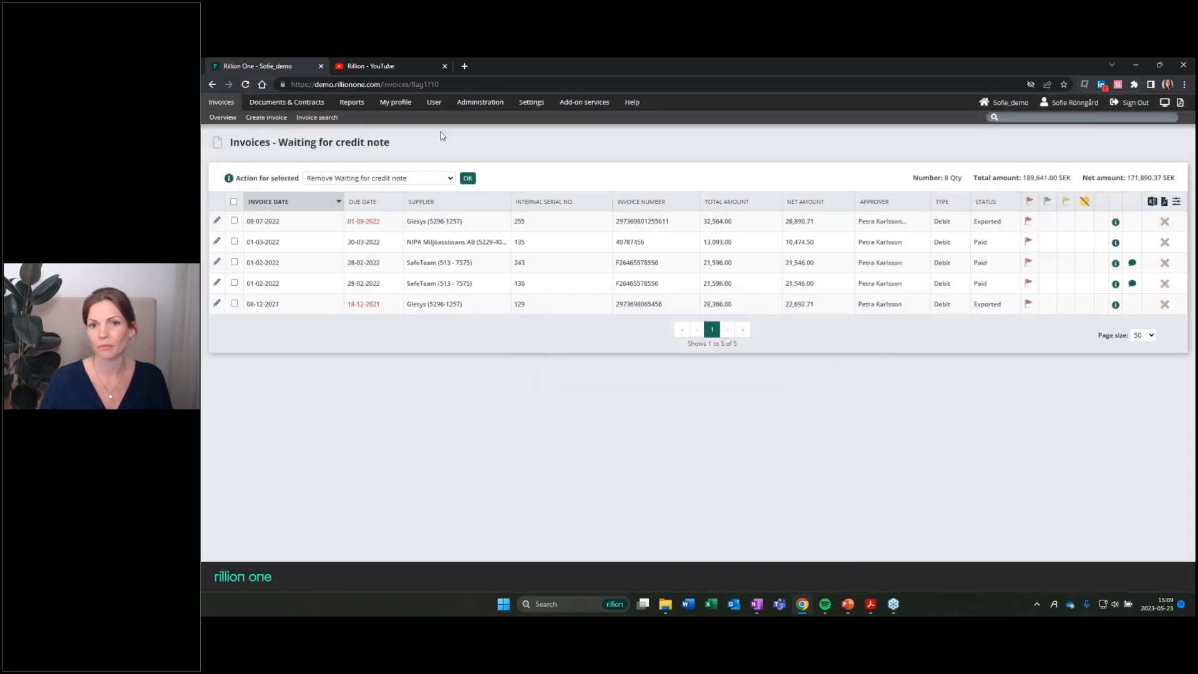
# Select the SafeTeam and Telenor Sweden invoices among those to be verified, examine the available bulk actions and return to the overview.
pyautogui.click(230, 118)
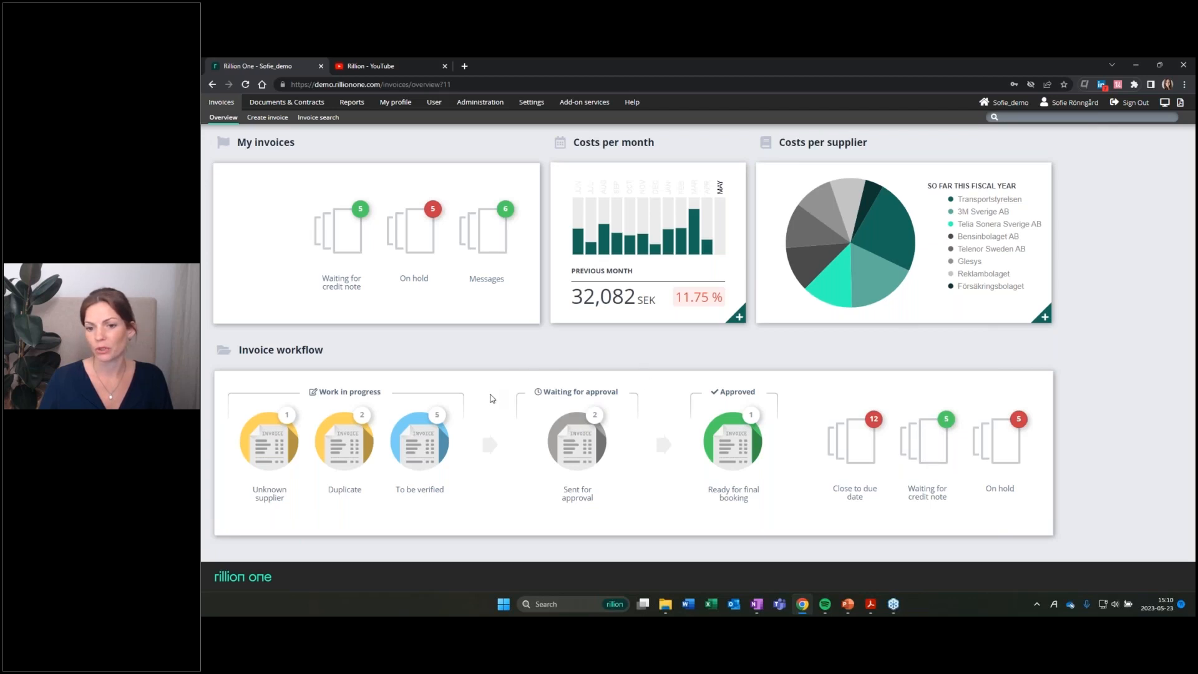
pyautogui.click(416, 444)
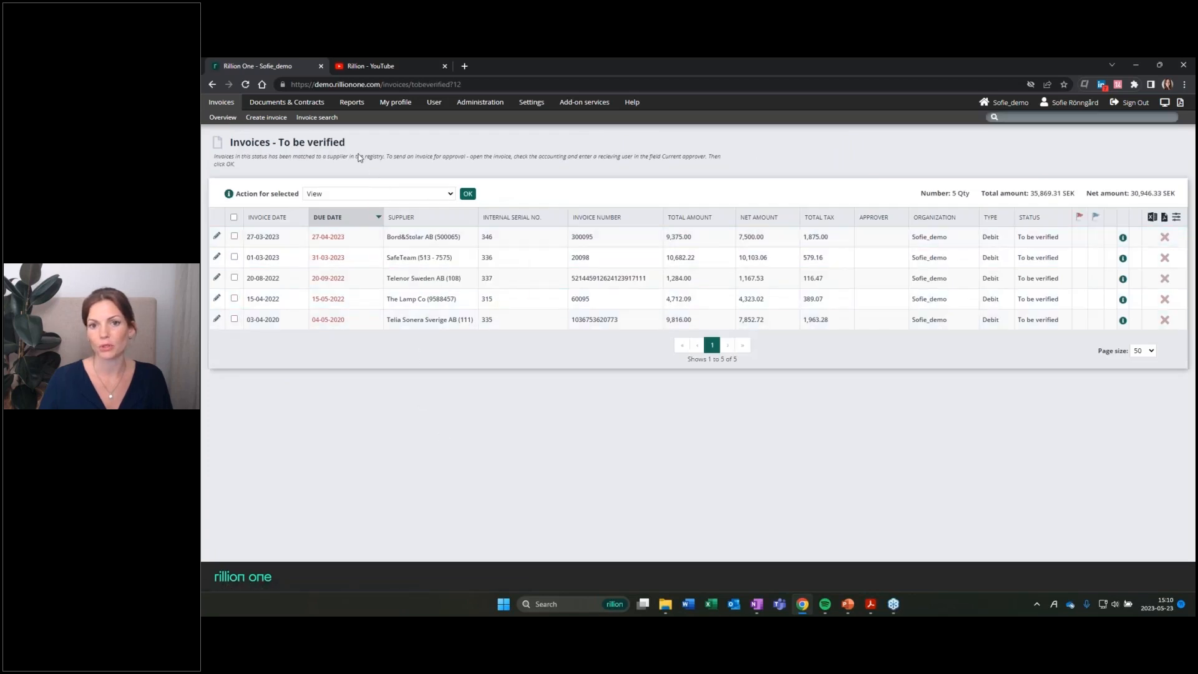
pyautogui.click(234, 218)
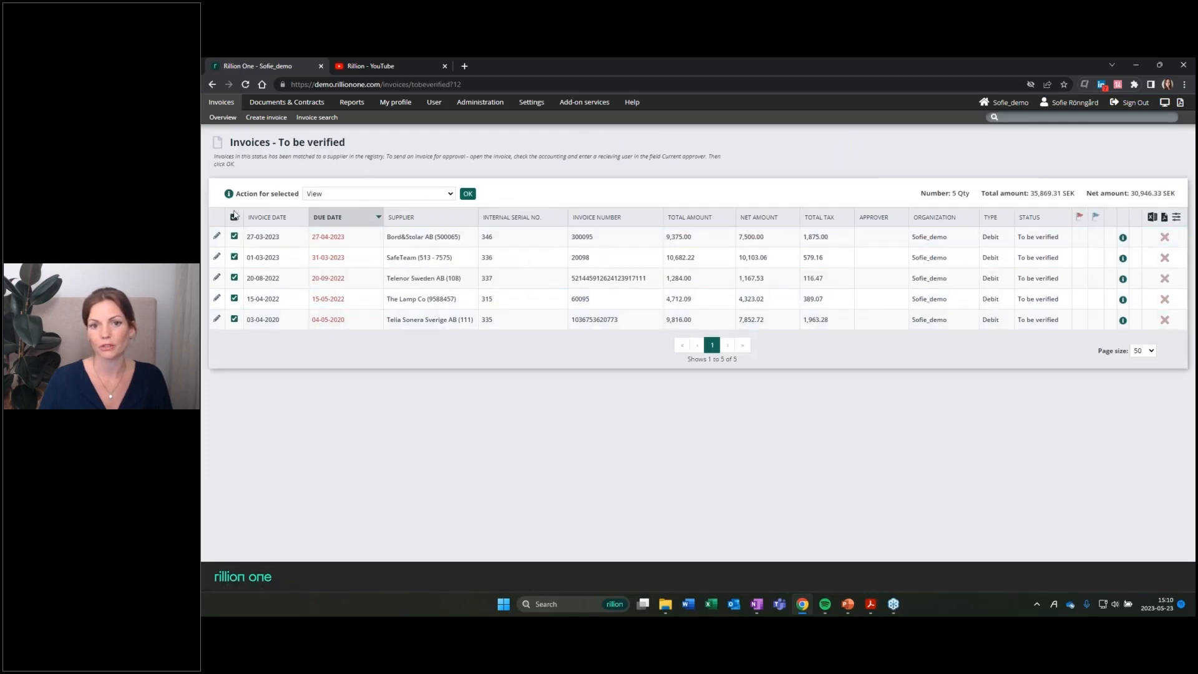
pyautogui.click(234, 217)
pyautogui.click(234, 258)
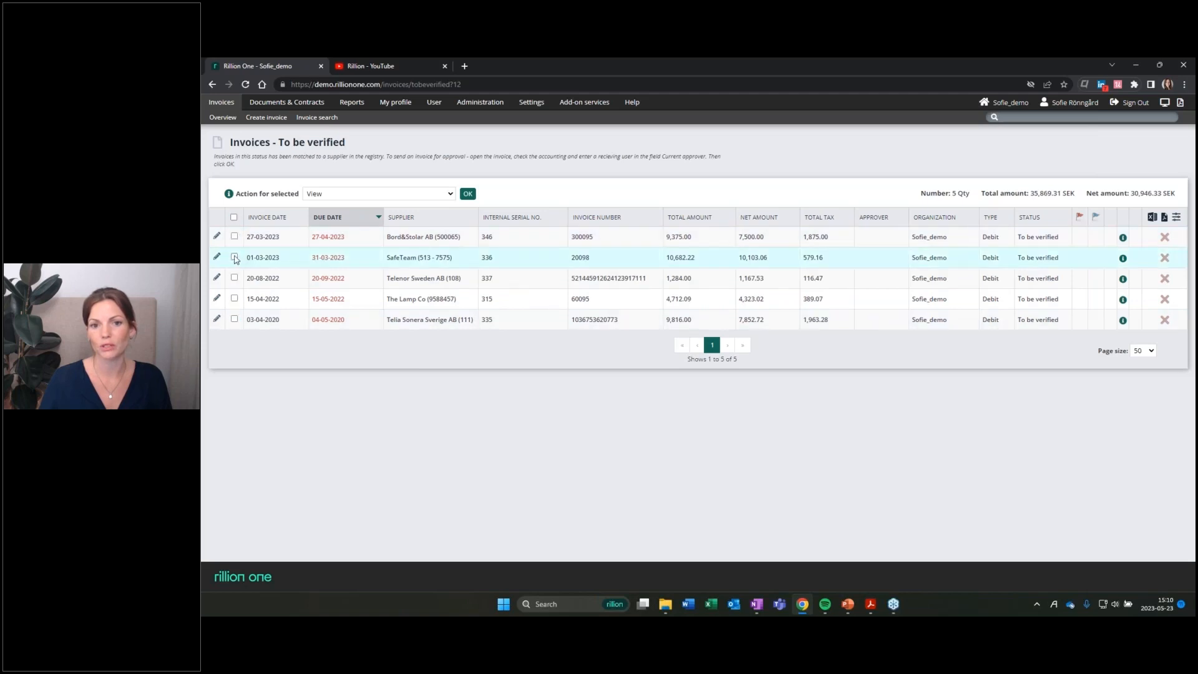
pyautogui.click(234, 278)
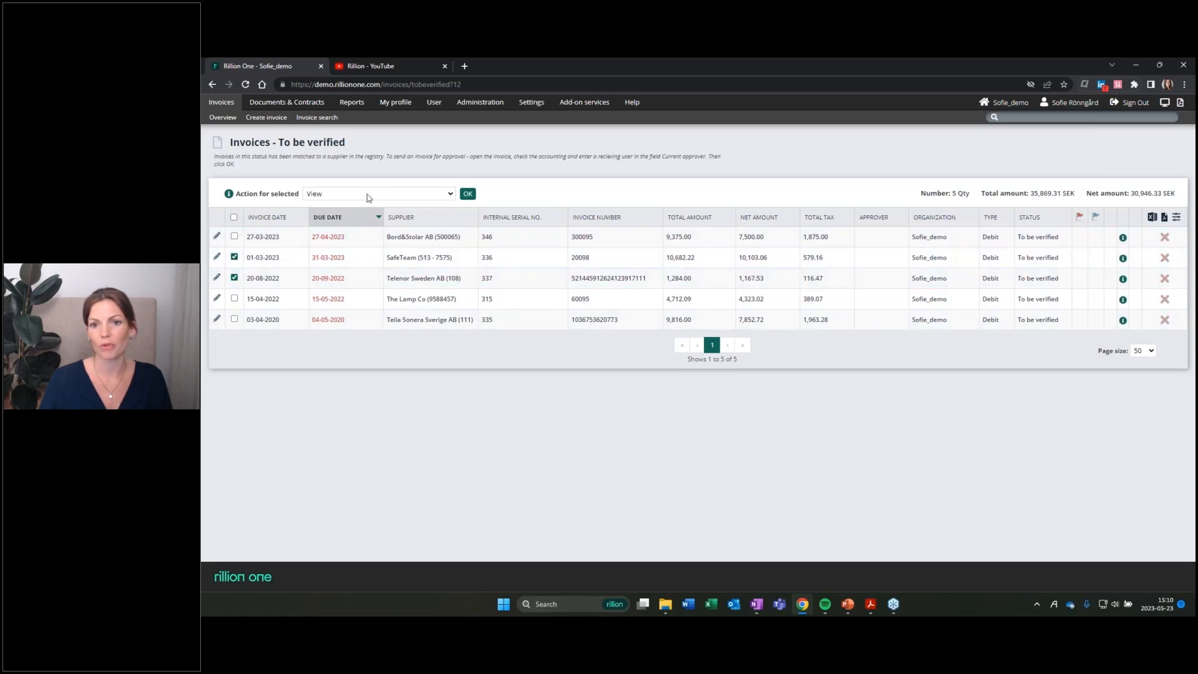
pyautogui.click(450, 194)
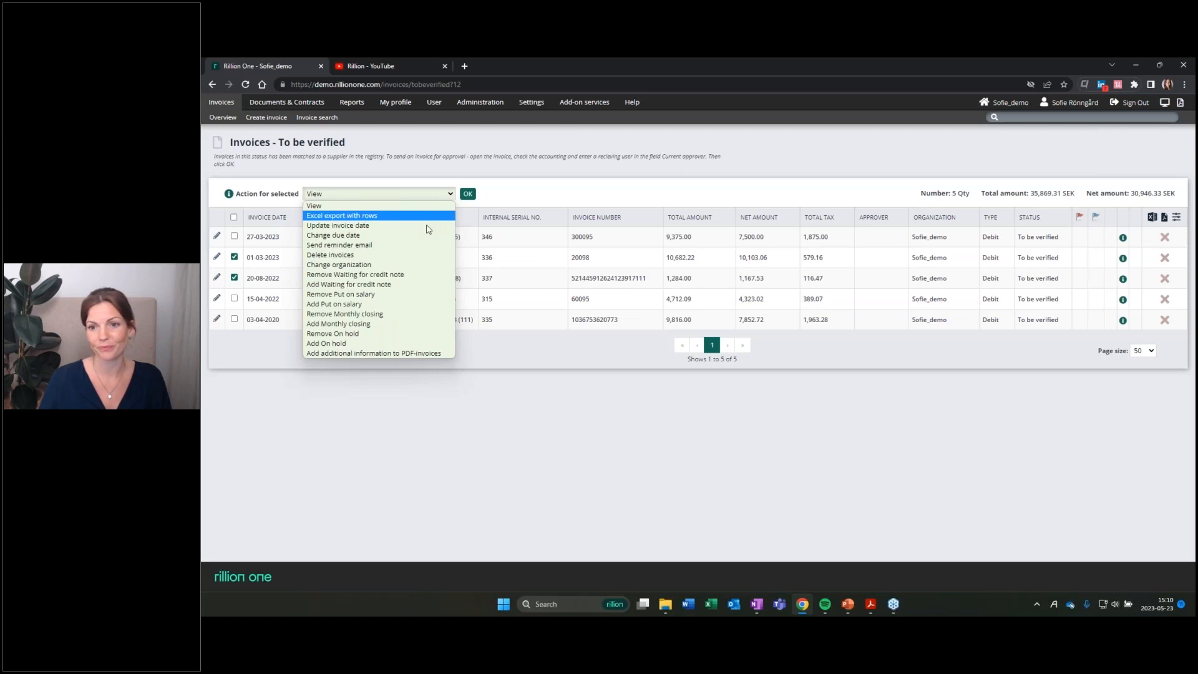
pyautogui.click(823, 140)
pyautogui.click(223, 117)
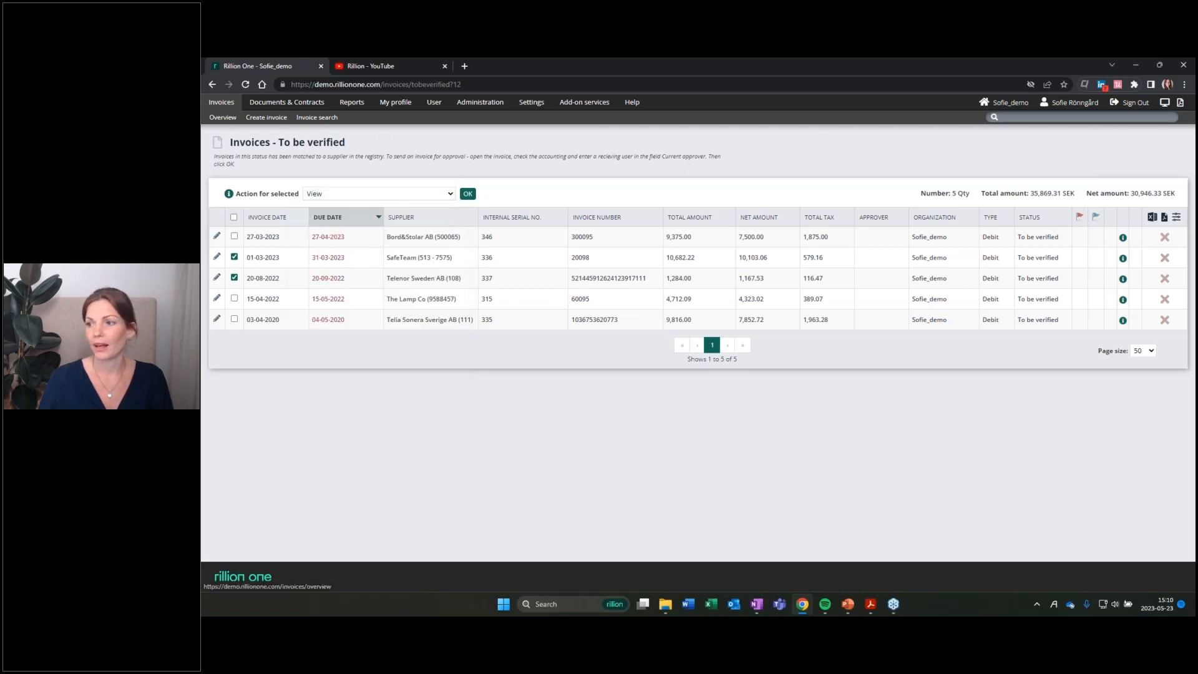
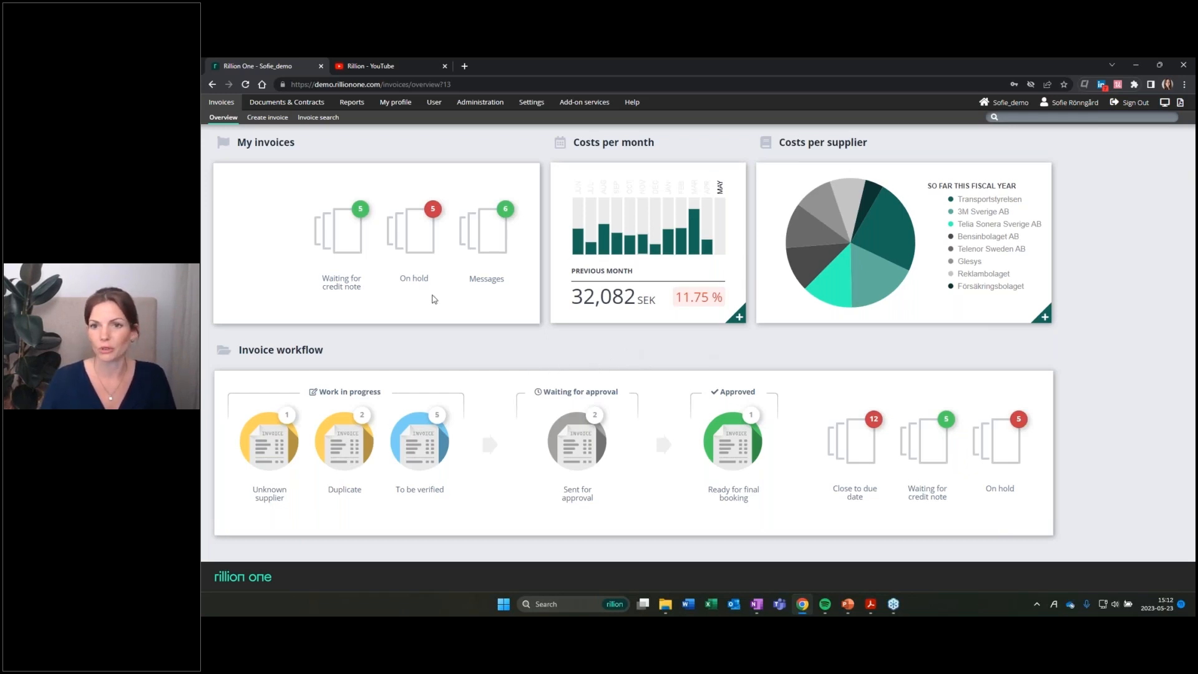
# Start a new Invoice Accounting rule in the administration area and assign it to the user matching the existing rules' name.
pyautogui.click(497, 103)
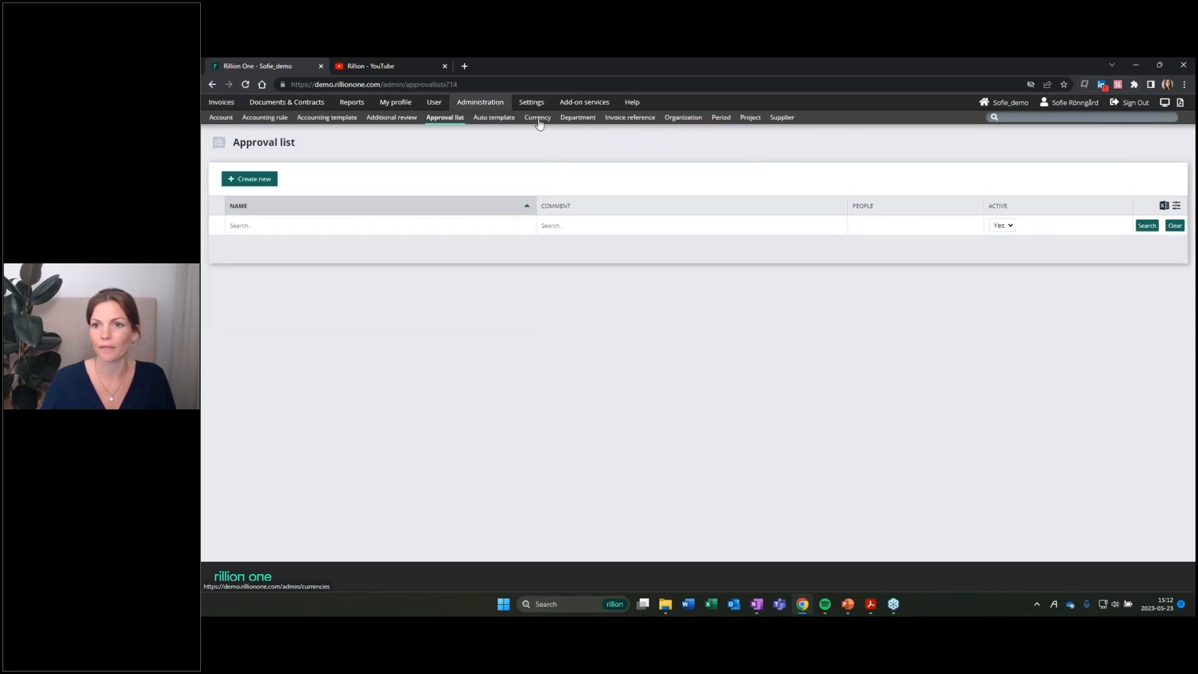
pyautogui.click(269, 119)
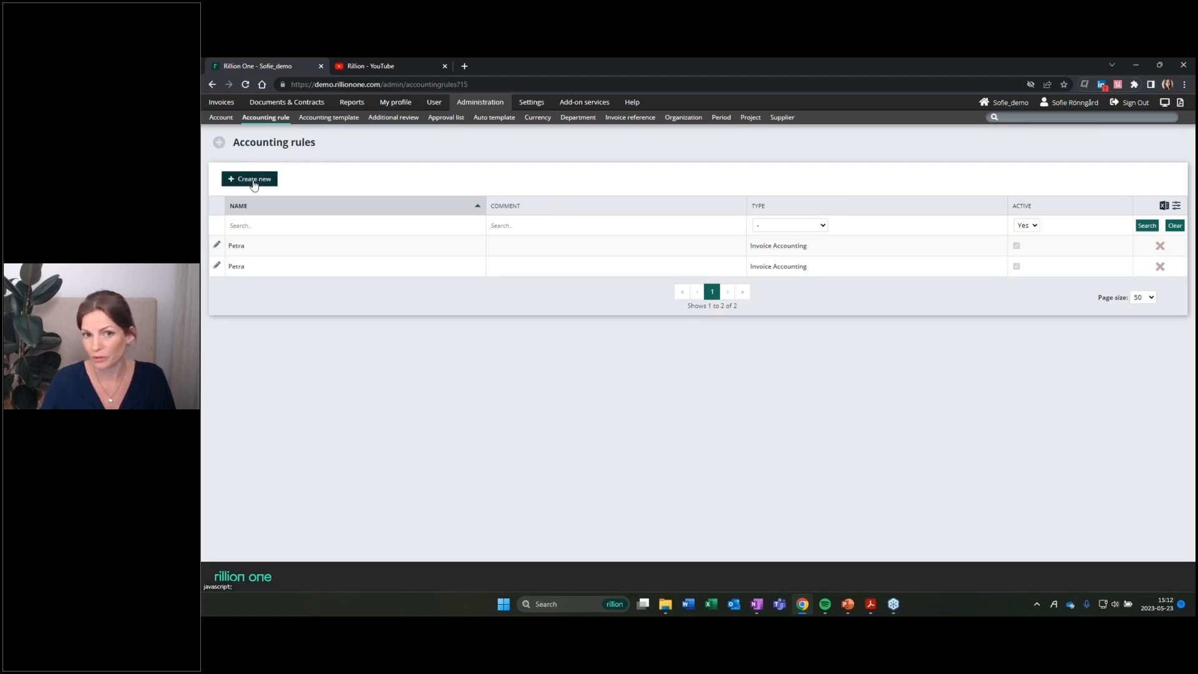
pyautogui.click(255, 181)
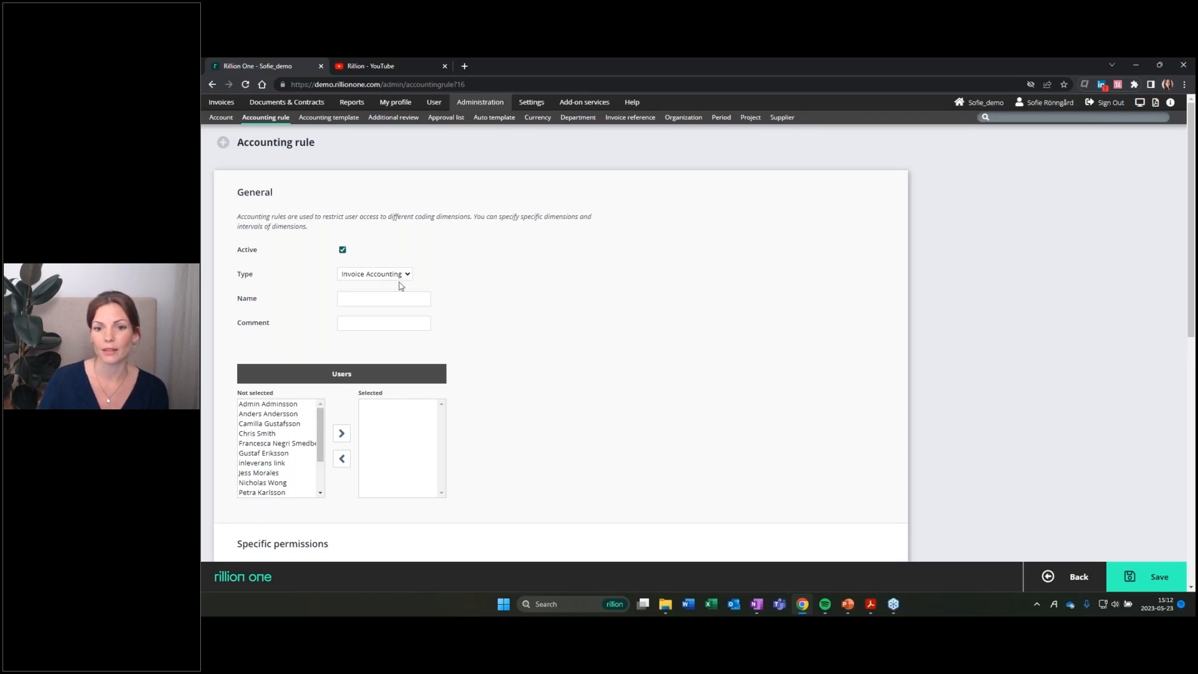
pyautogui.click(282, 492)
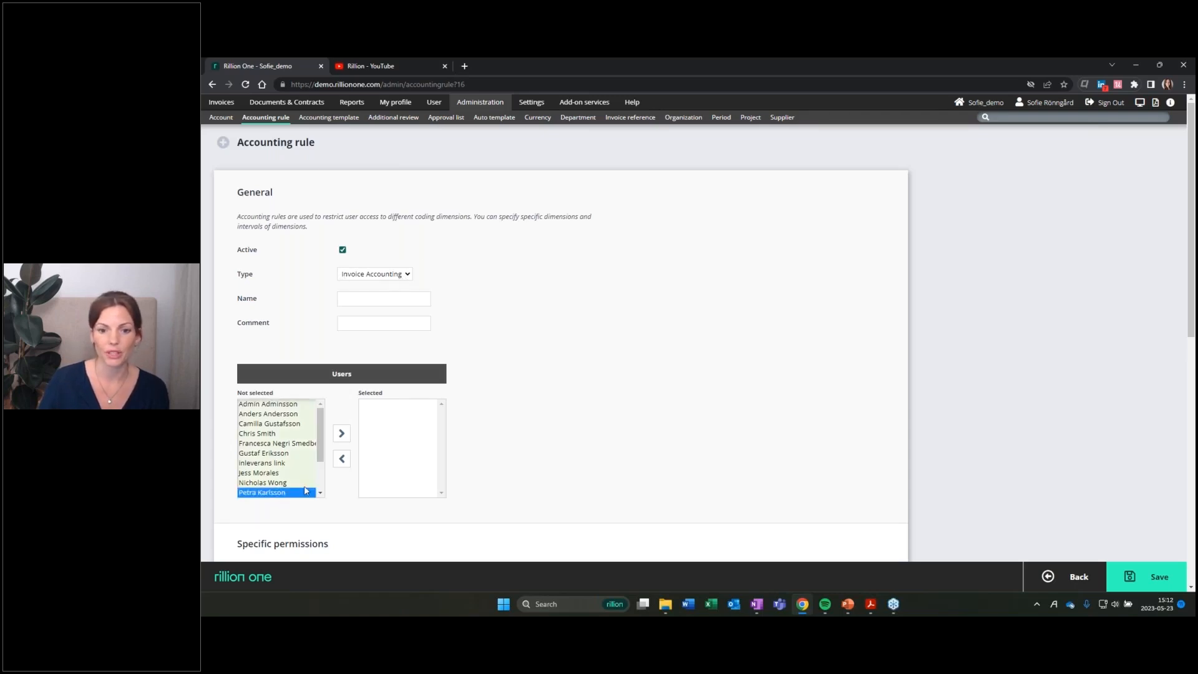
pyautogui.click(341, 433)
# Restrict the accounting rule to projects 0006 through 0012 and highlight the Väst department without adding it.
pyautogui.scroll(-6, 500, 379)
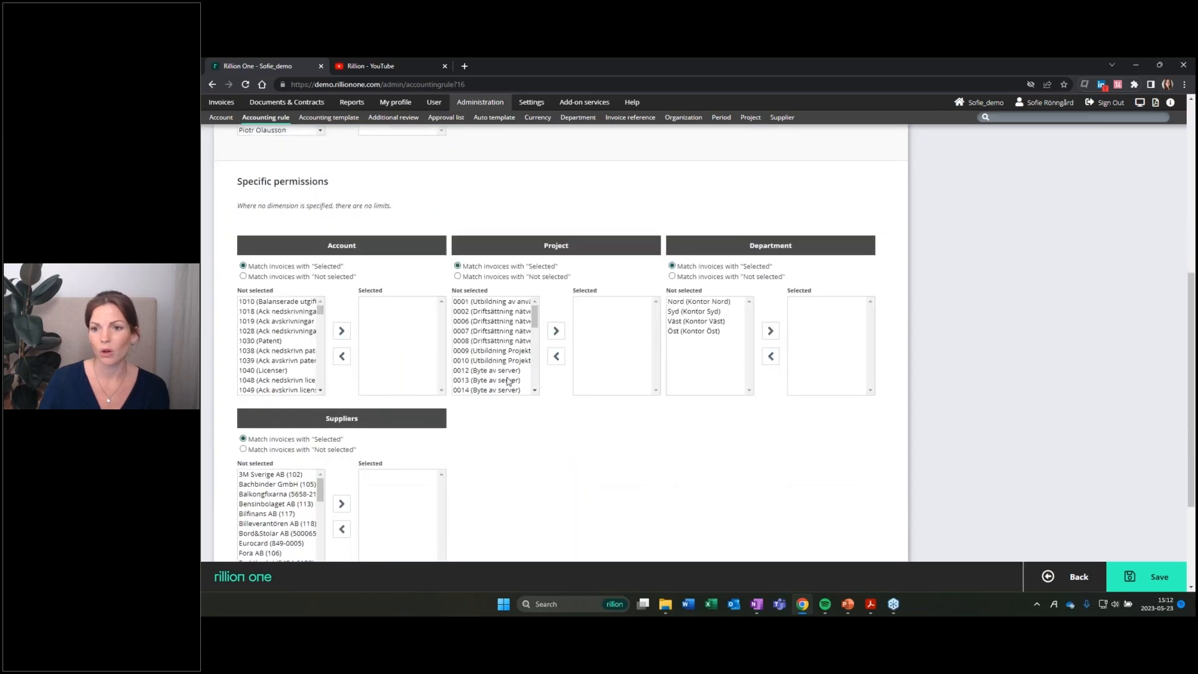
pyautogui.click(497, 322)
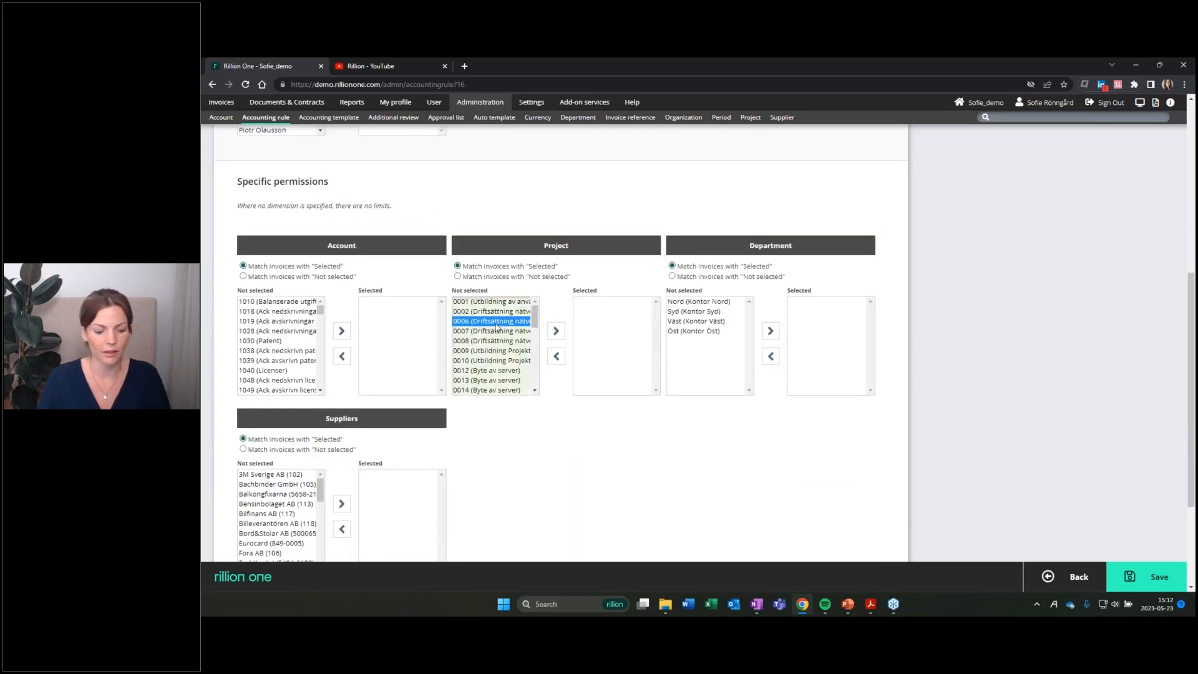
pyautogui.keyDown('shift'); pyautogui.click(499, 371); pyautogui.keyUp('shift')
pyautogui.click(556, 331)
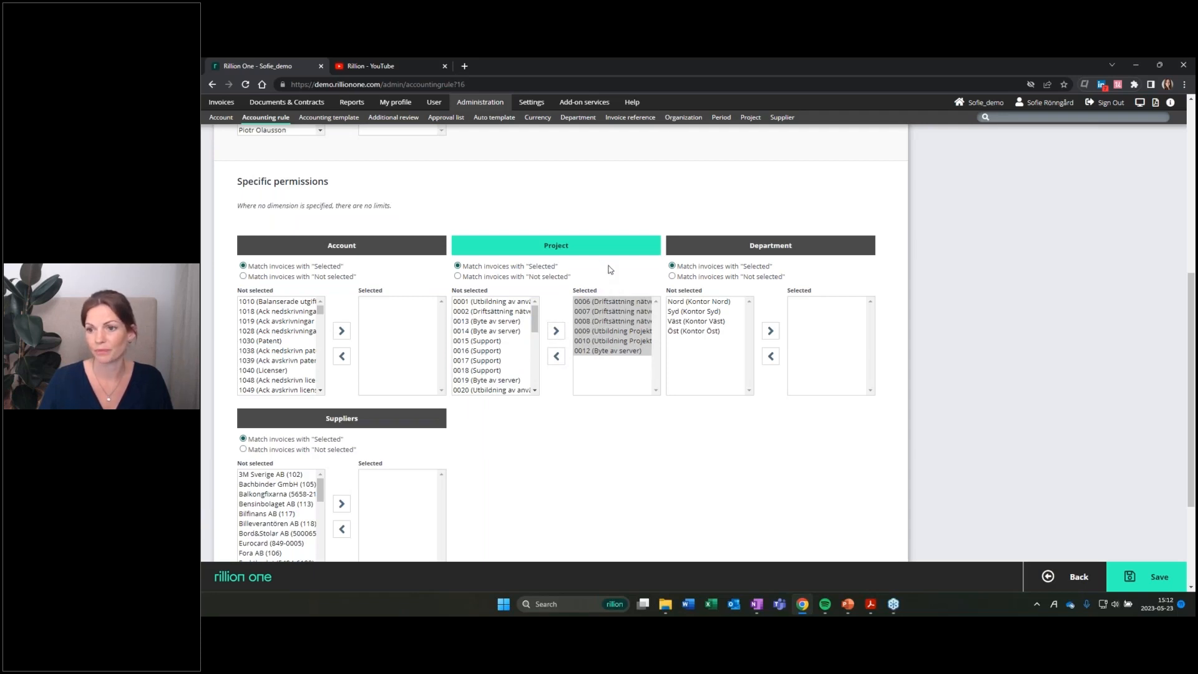
pyautogui.click(691, 322)
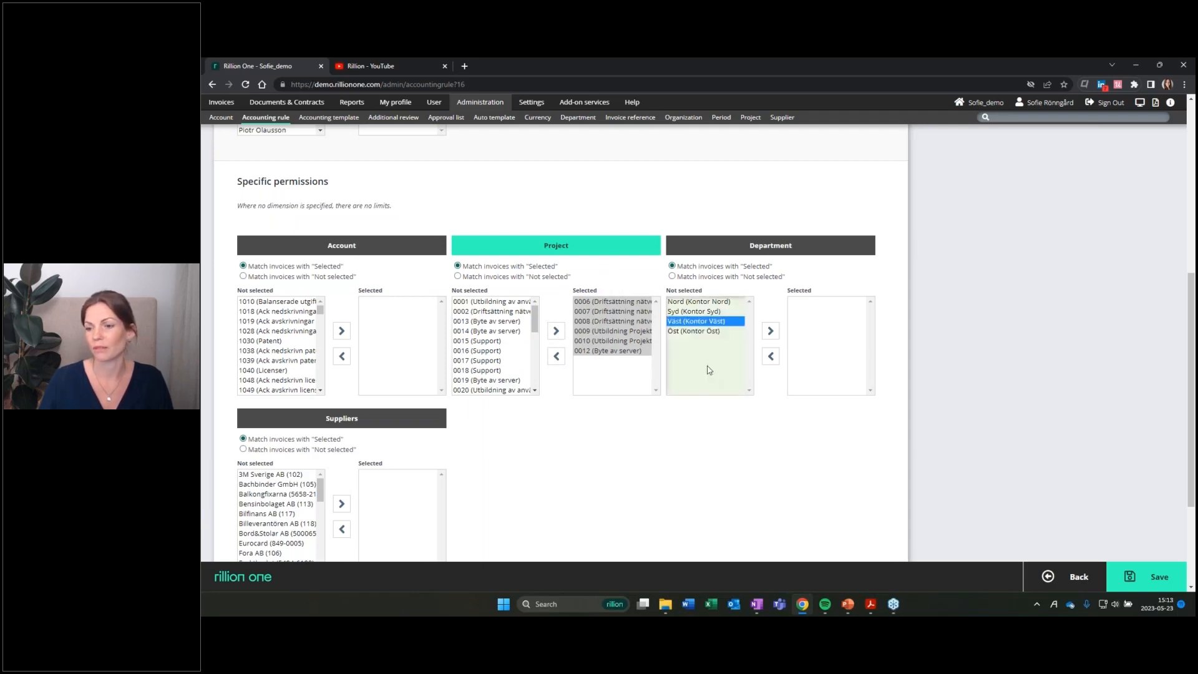
# Restrict the accounting rule to accounts 1030 (Patent), 1040 (Licenser) and 1050 (Varumärken).
pyautogui.click(275, 323)
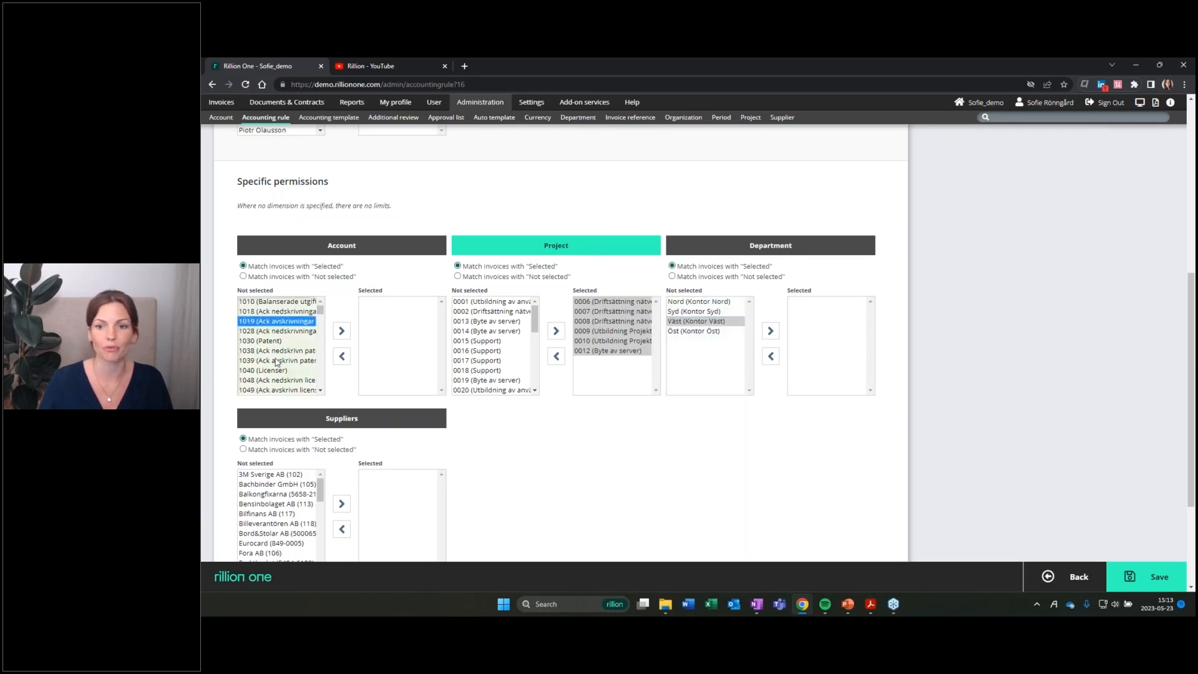
pyautogui.doubleClick(269, 341)
pyautogui.doubleClick(273, 361)
pyautogui.doubleClick(280, 381)
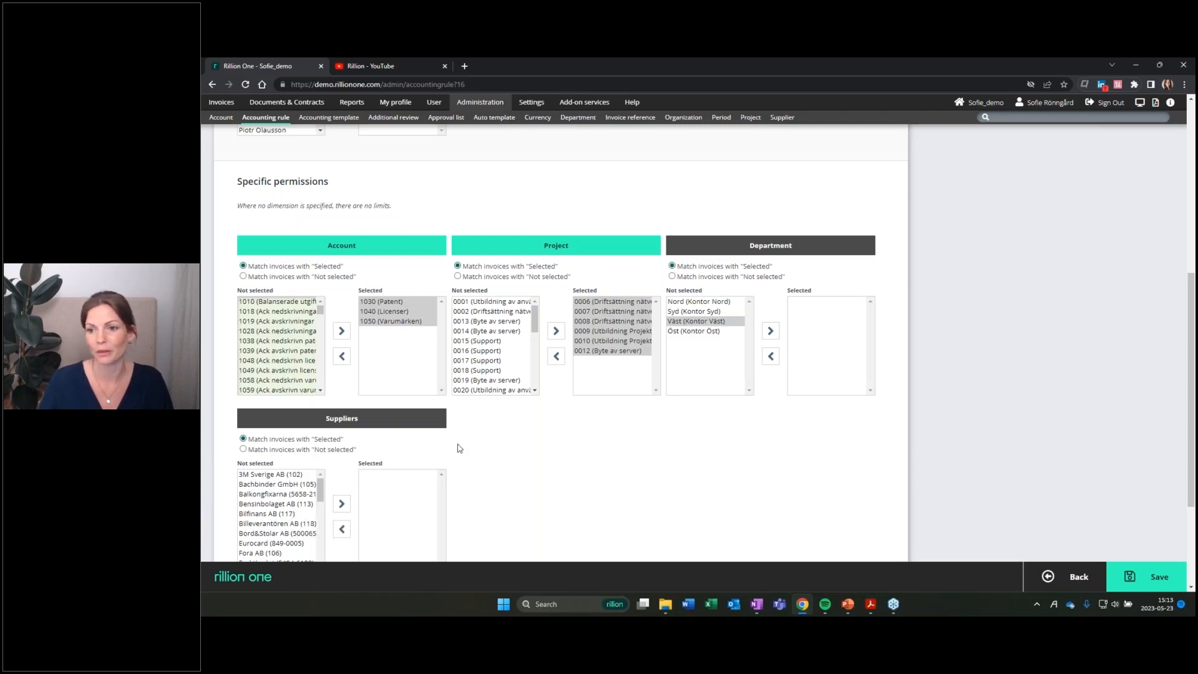
# Switch the rule type to Invoice Search and remove accounts 1030, 1040 and 1050 from its permissions.
pyautogui.scroll(5, 460, 449)
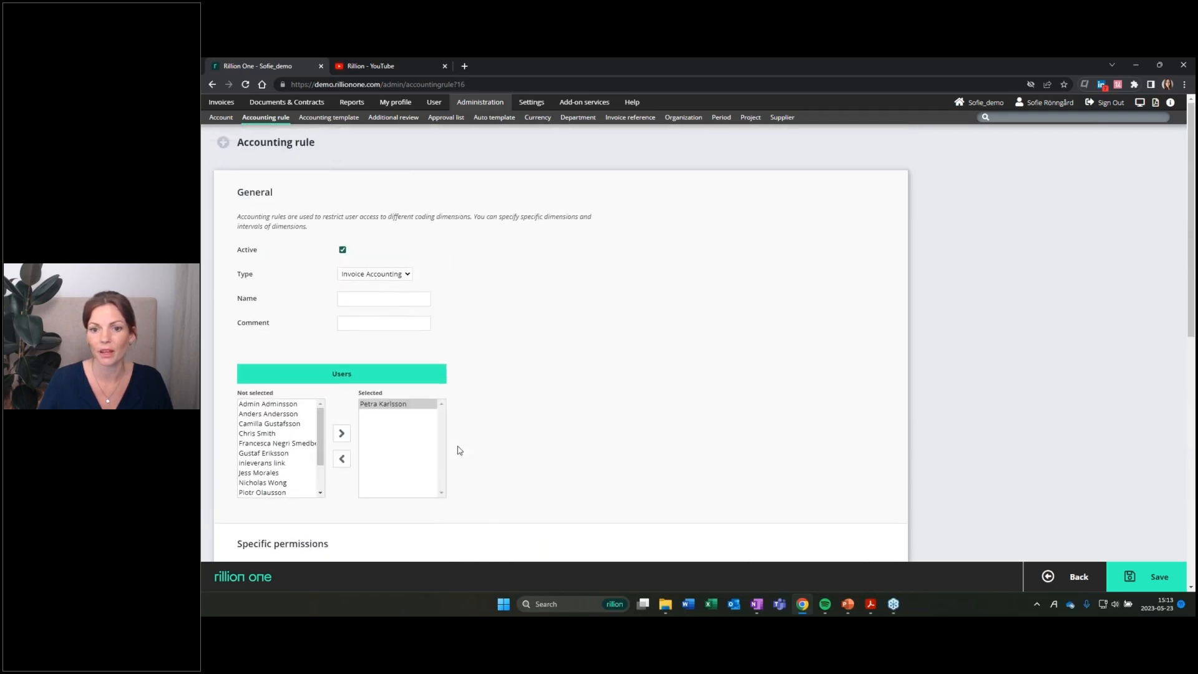
pyautogui.click(408, 276)
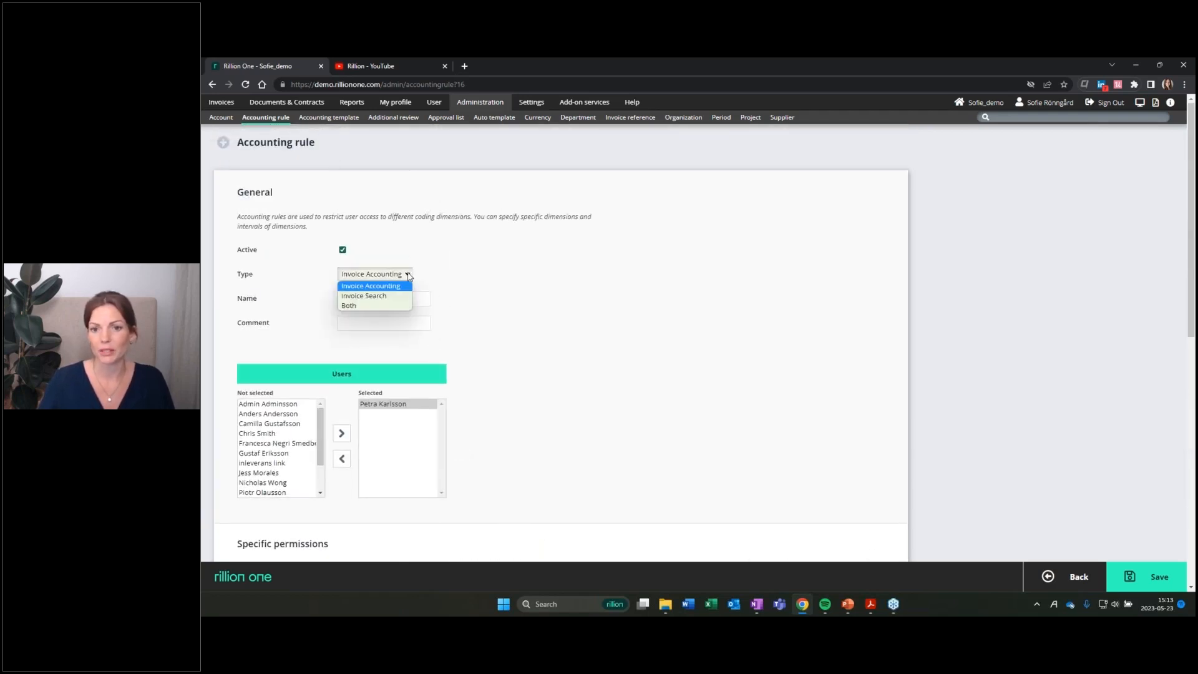
pyautogui.click(382, 298)
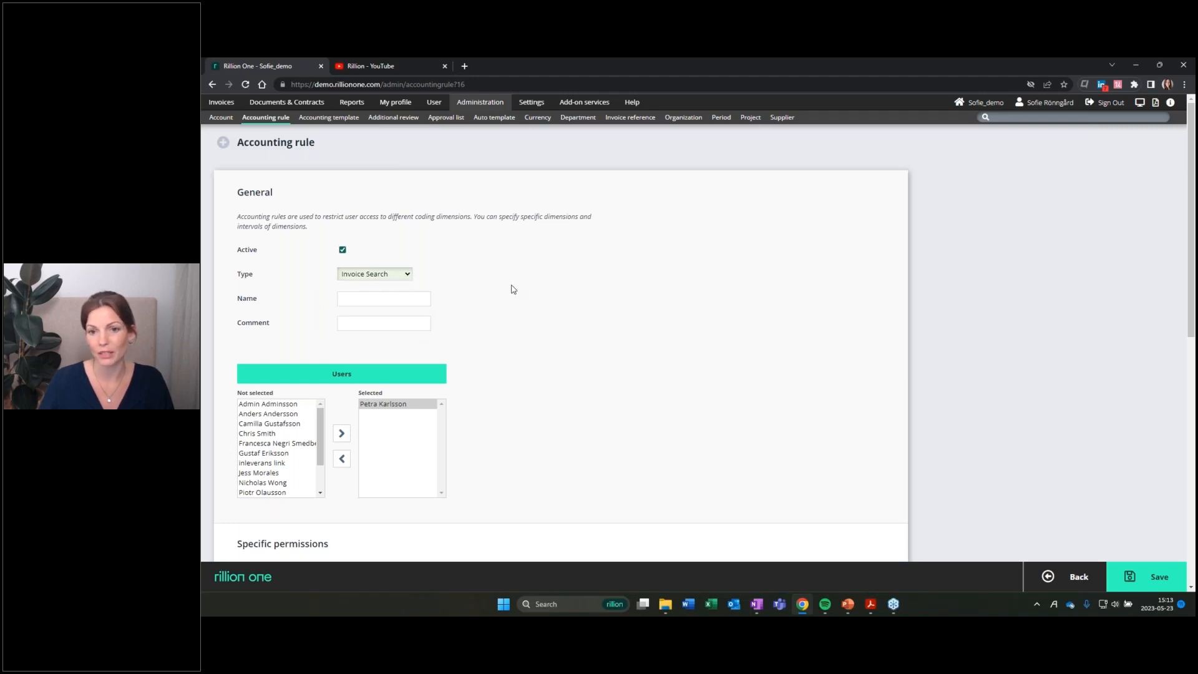
pyautogui.scroll(-4, 513, 289)
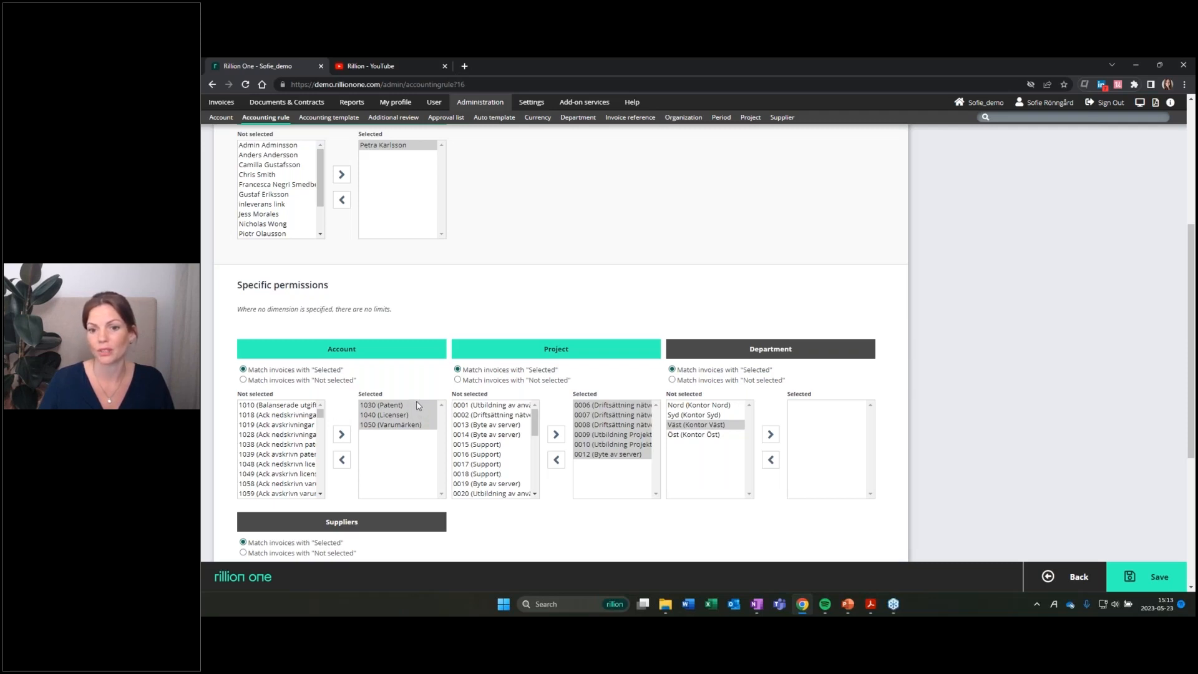
pyautogui.click(341, 459)
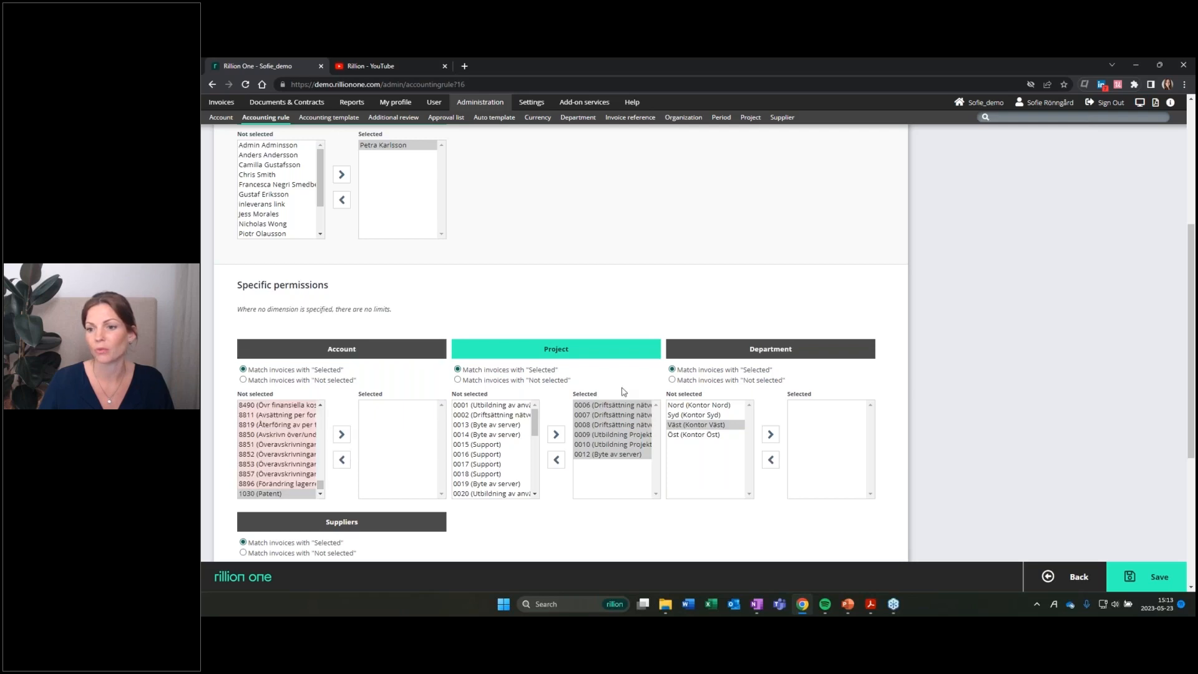
# Review the projects and user chosen for the rule and return to the invoice overview without saving it.
pyautogui.click(622, 424)
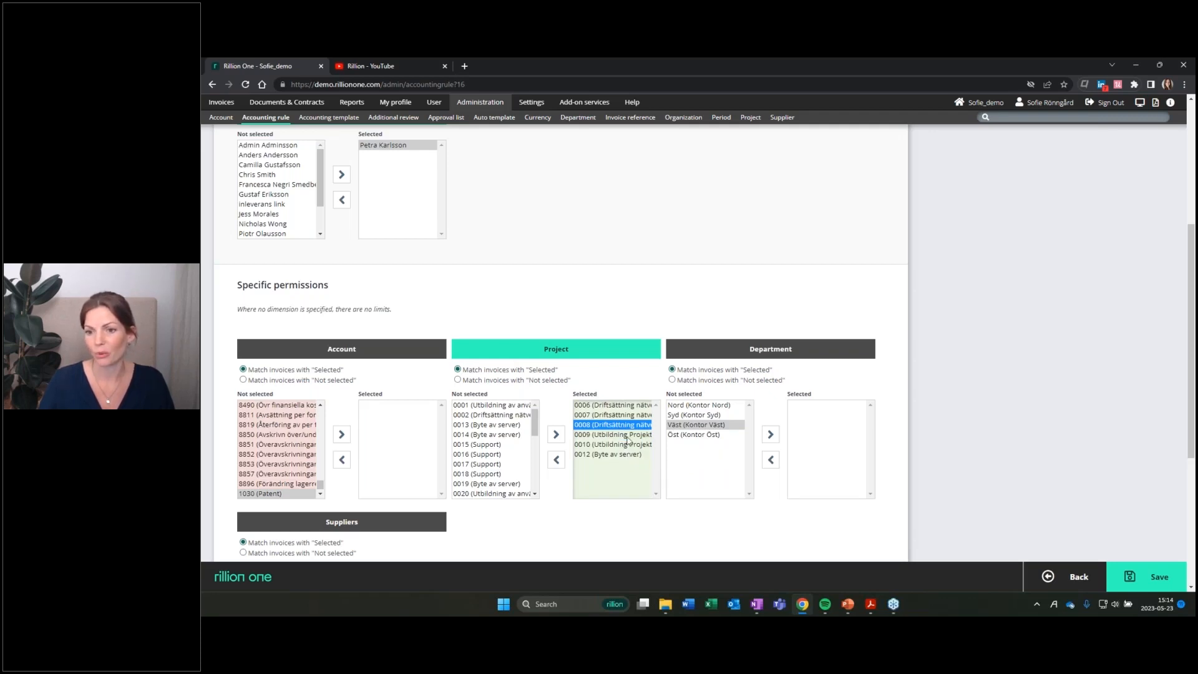
pyautogui.scroll(1, 640, 440)
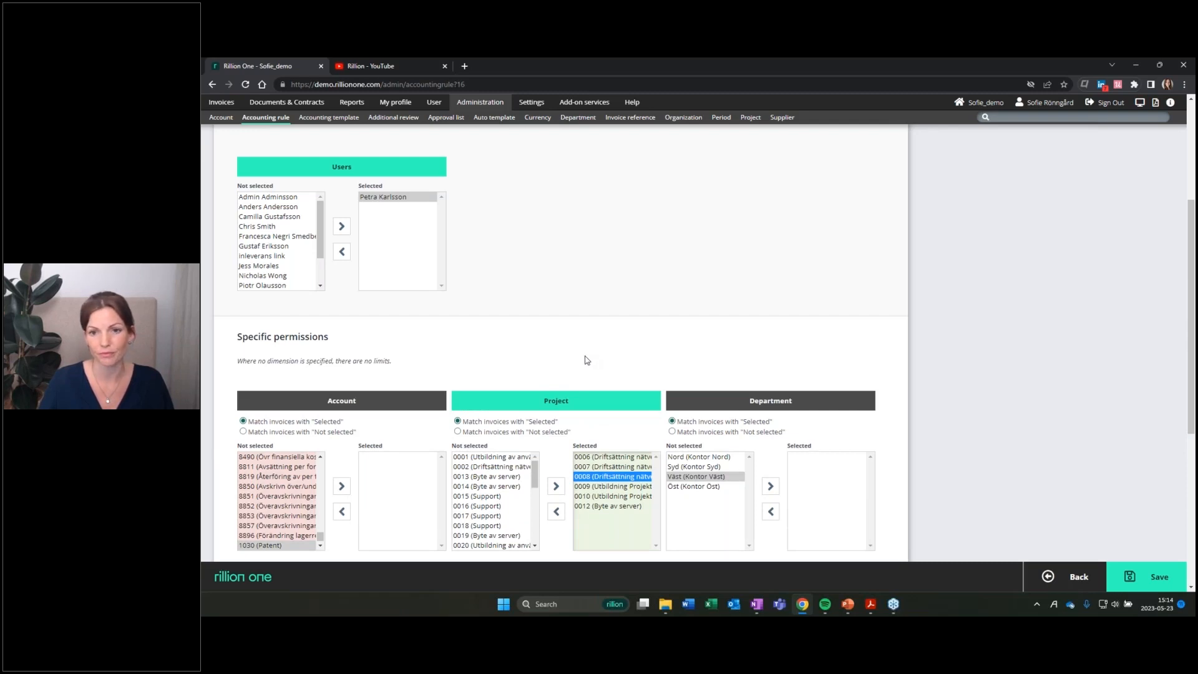
pyautogui.scroll(3, 586, 360)
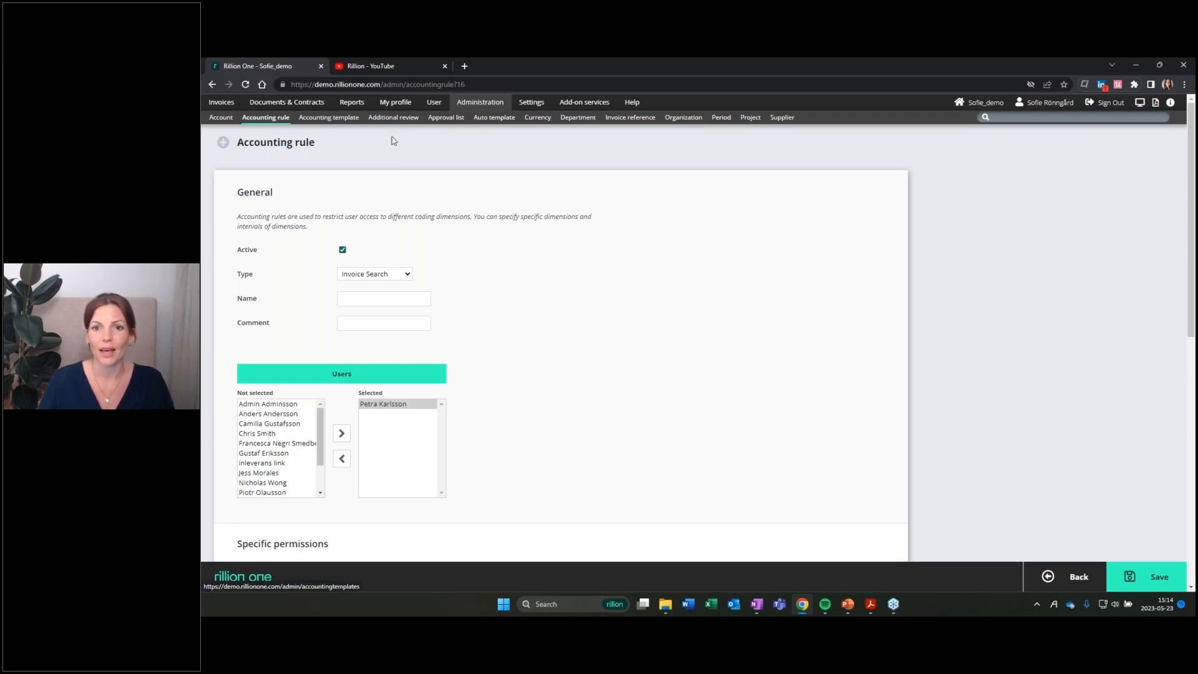
pyautogui.click(224, 104)
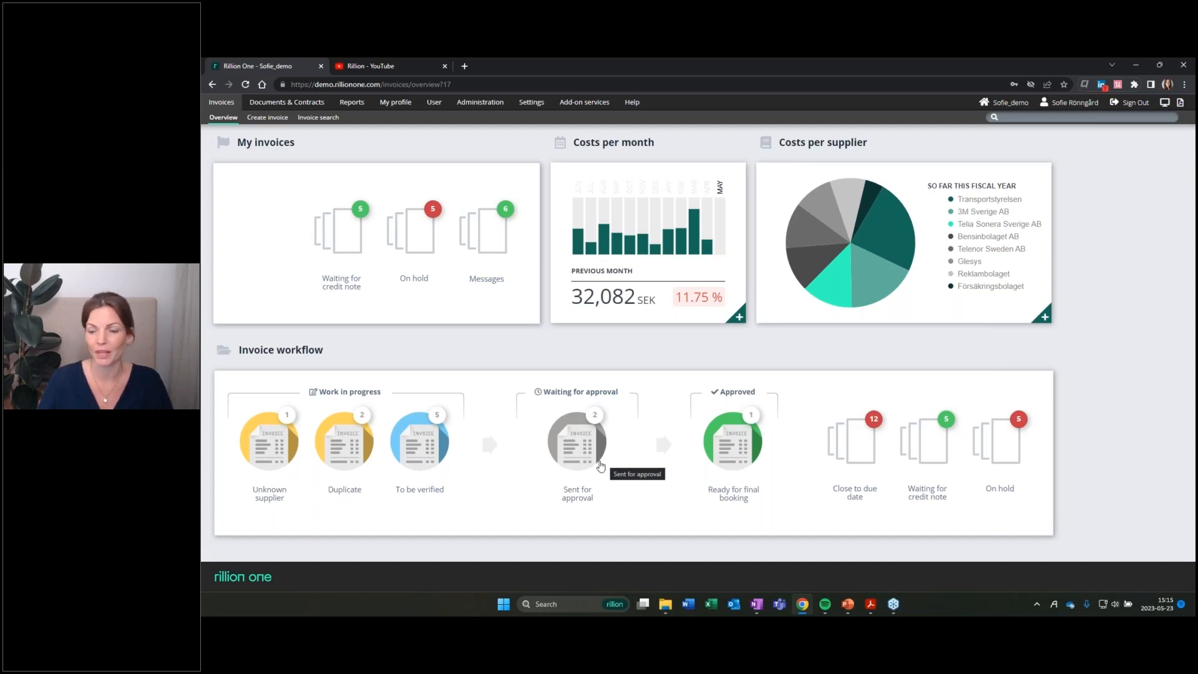
# Open the Programleverantören AB invoice sent for approval, replace its additional reviewer with another person and send it to them.
pyautogui.click(578, 446)
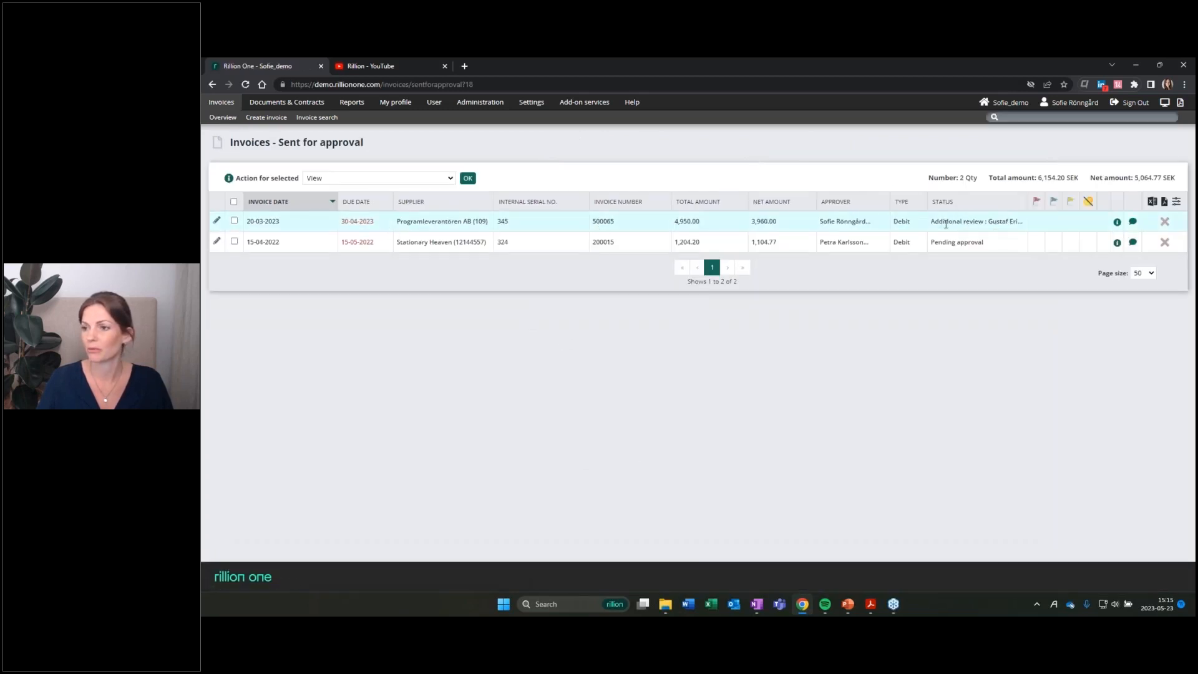
pyautogui.click(216, 221)
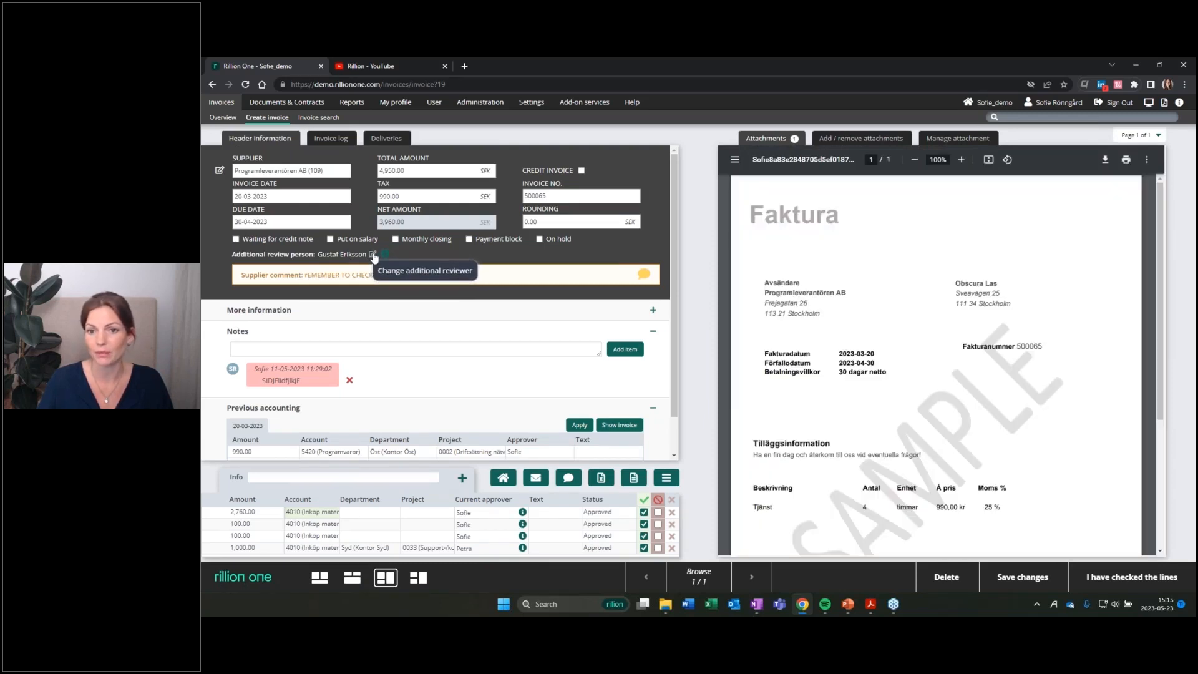
pyautogui.click(373, 255)
pyautogui.hotkey('ctrl', 'a')
pyautogui.write('Sara')
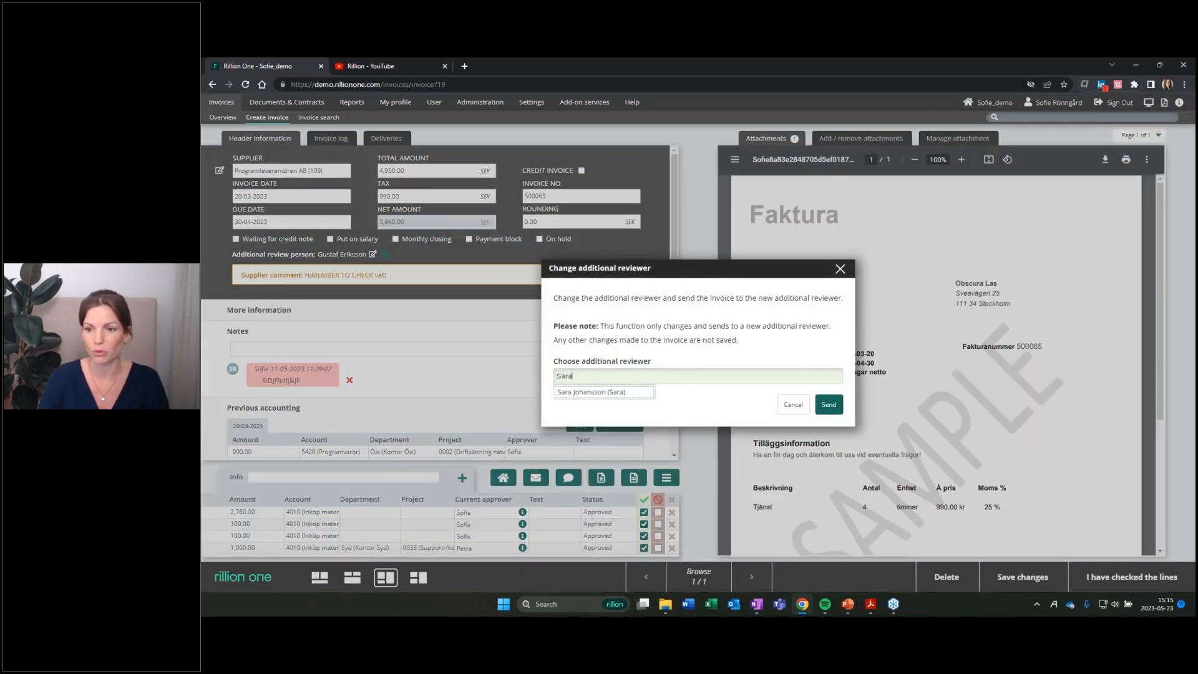
pyautogui.press('Down')
pyautogui.press('Tab')
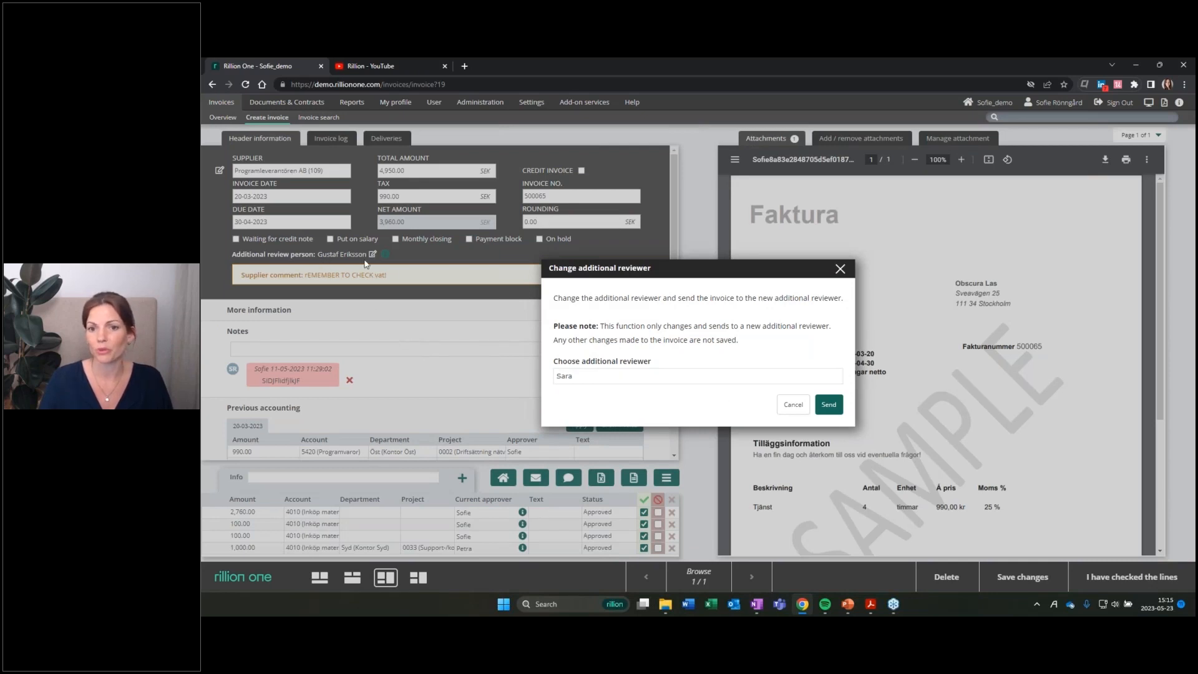
pyautogui.click(828, 404)
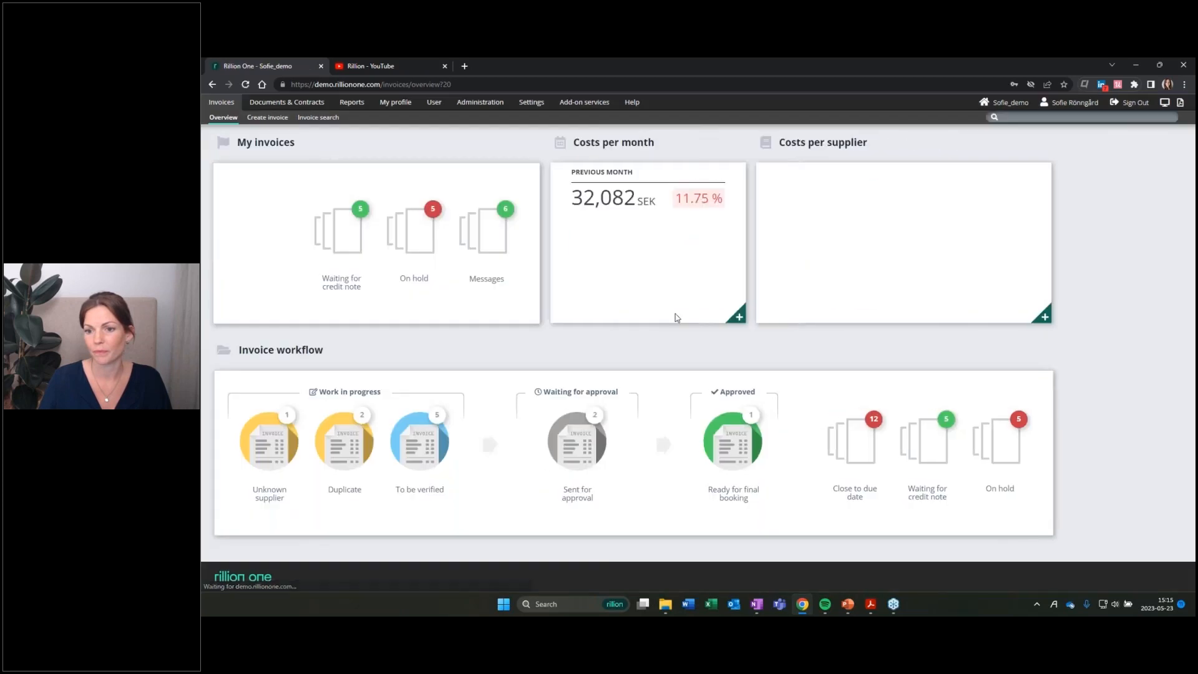
# Check the additional reviewer in the Programleverantören AB invoice's status among those sent for approval, and return to the overview.
pyautogui.click(579, 449)
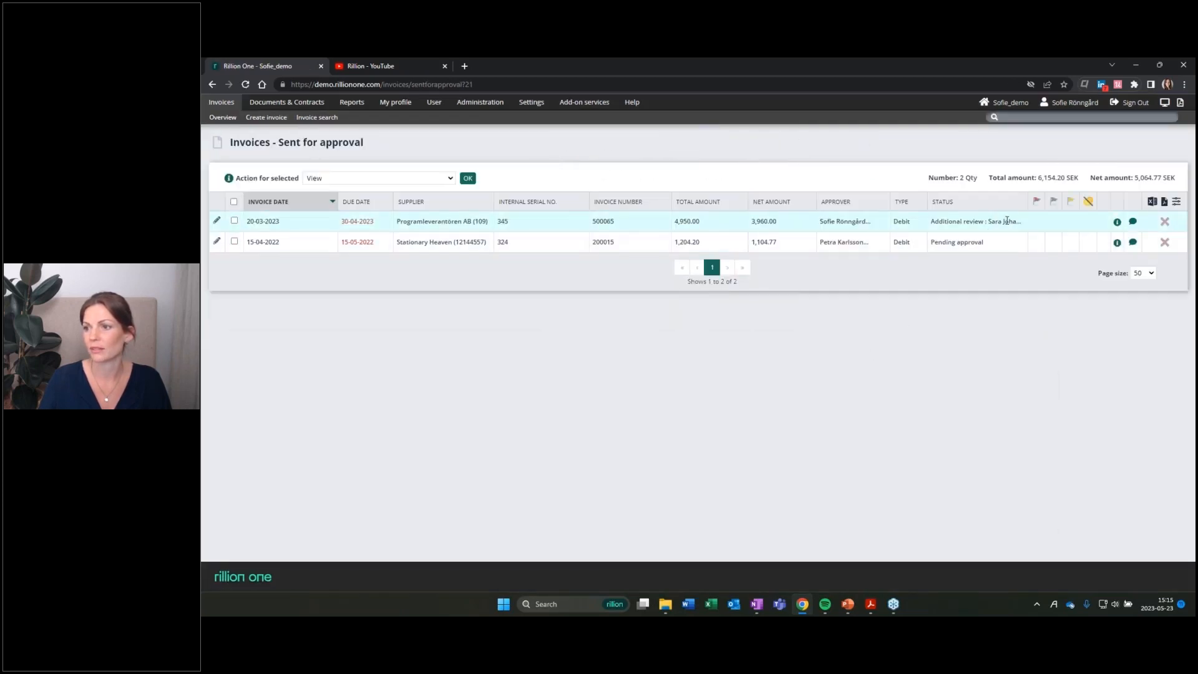
pyautogui.moveTo(1002, 221); pyautogui.dragTo(989, 227)
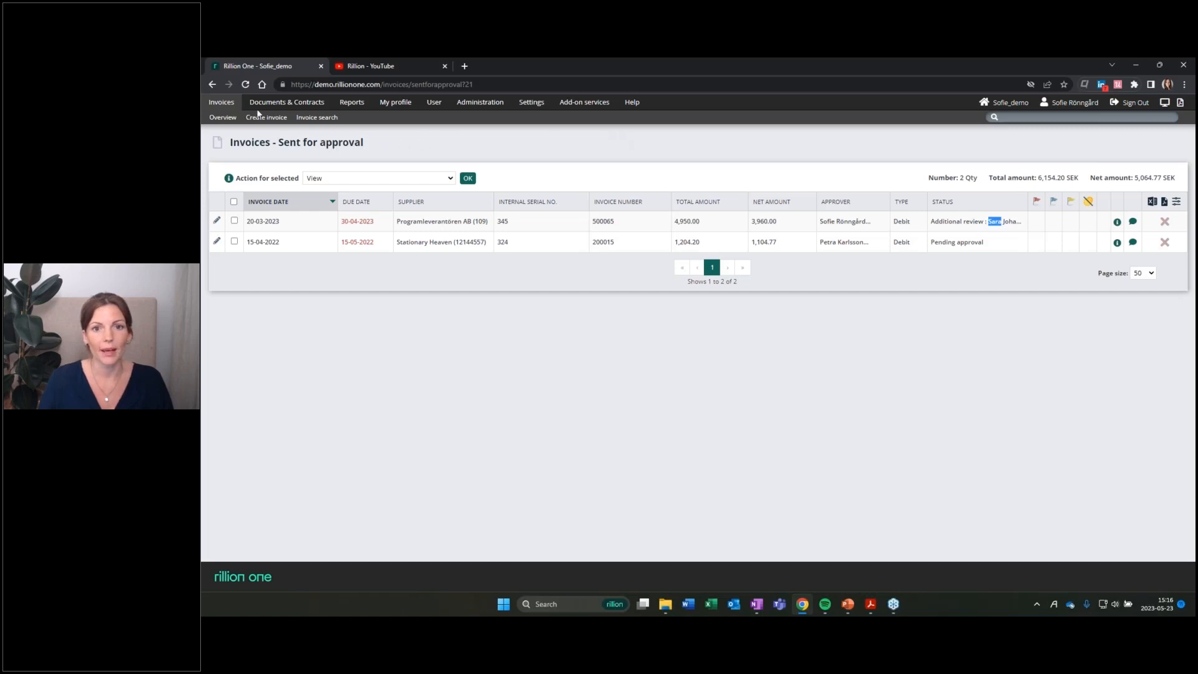
pyautogui.click(223, 118)
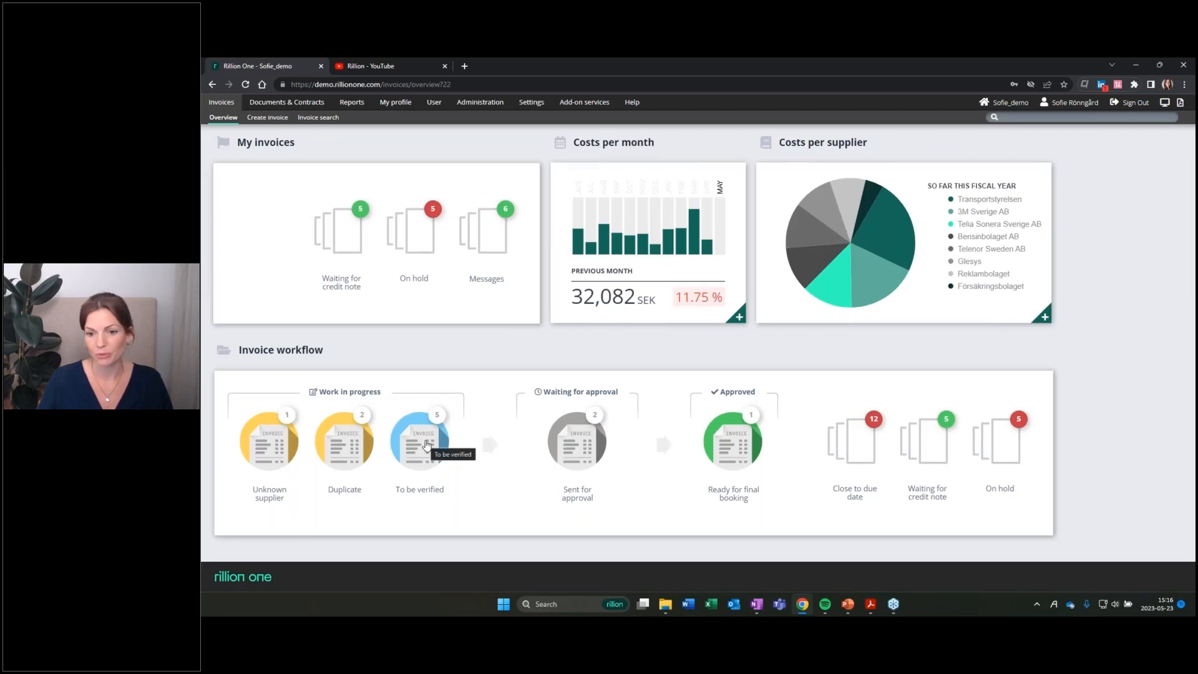
# Open the Telenor Sweden AB invoice to be verified, examine its email form and message details, and cancel without sending.
pyautogui.click(427, 445)
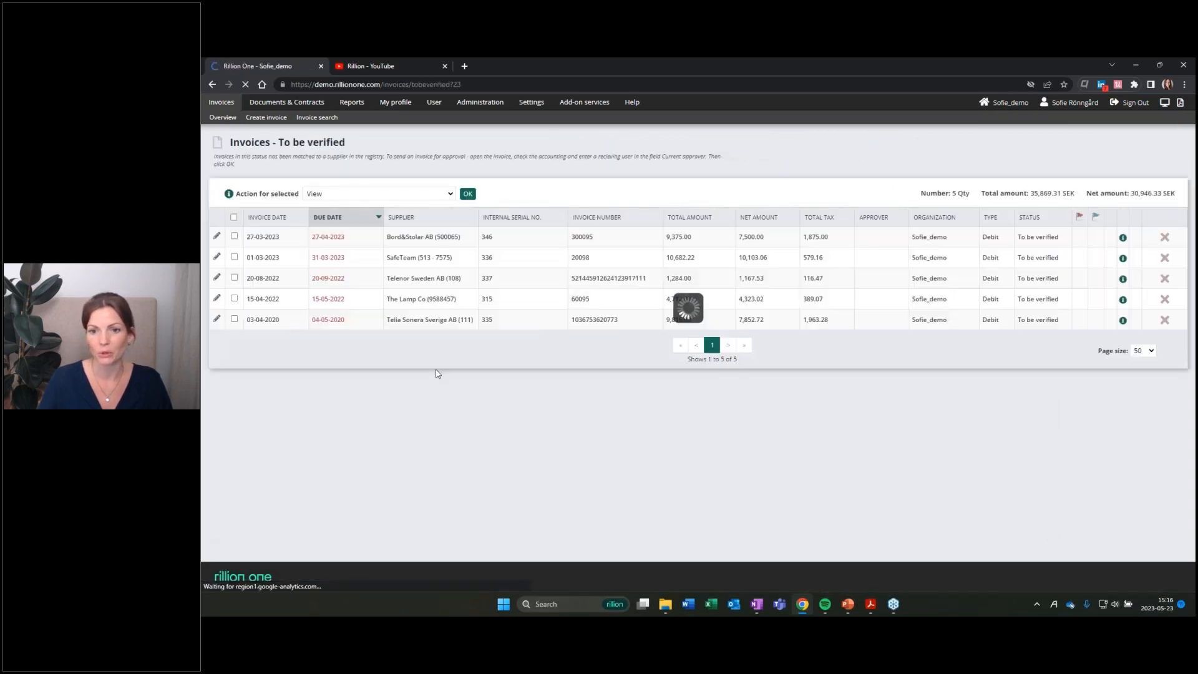
pyautogui.click(219, 279)
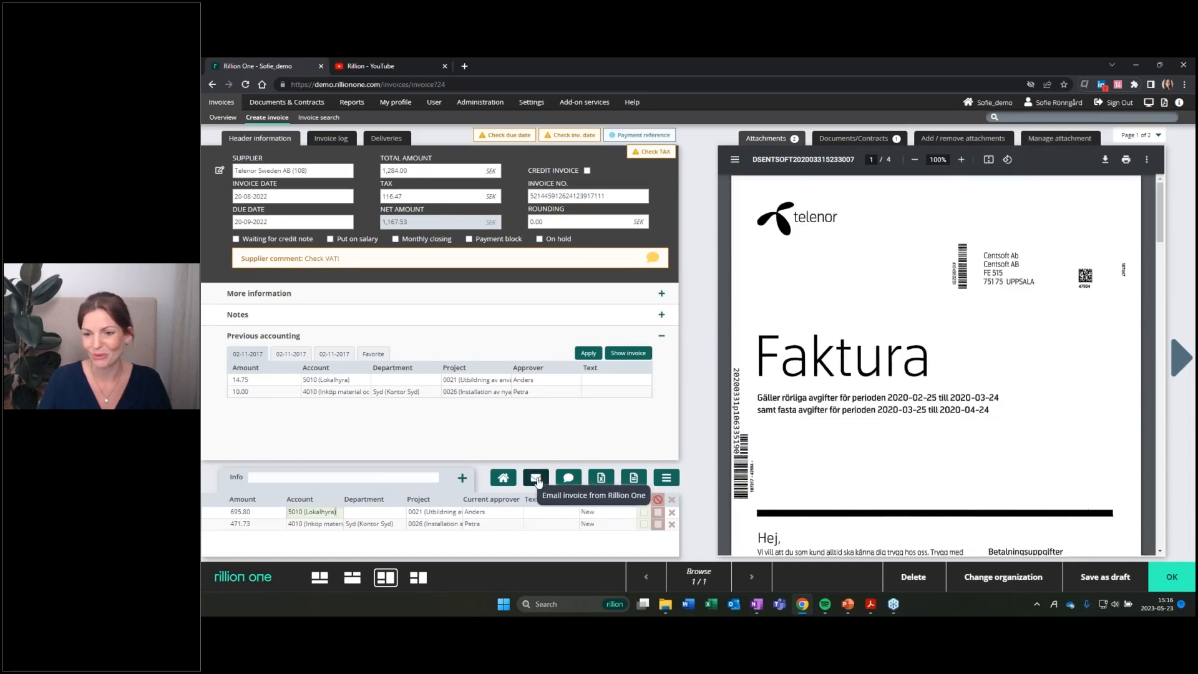
pyautogui.click(540, 480)
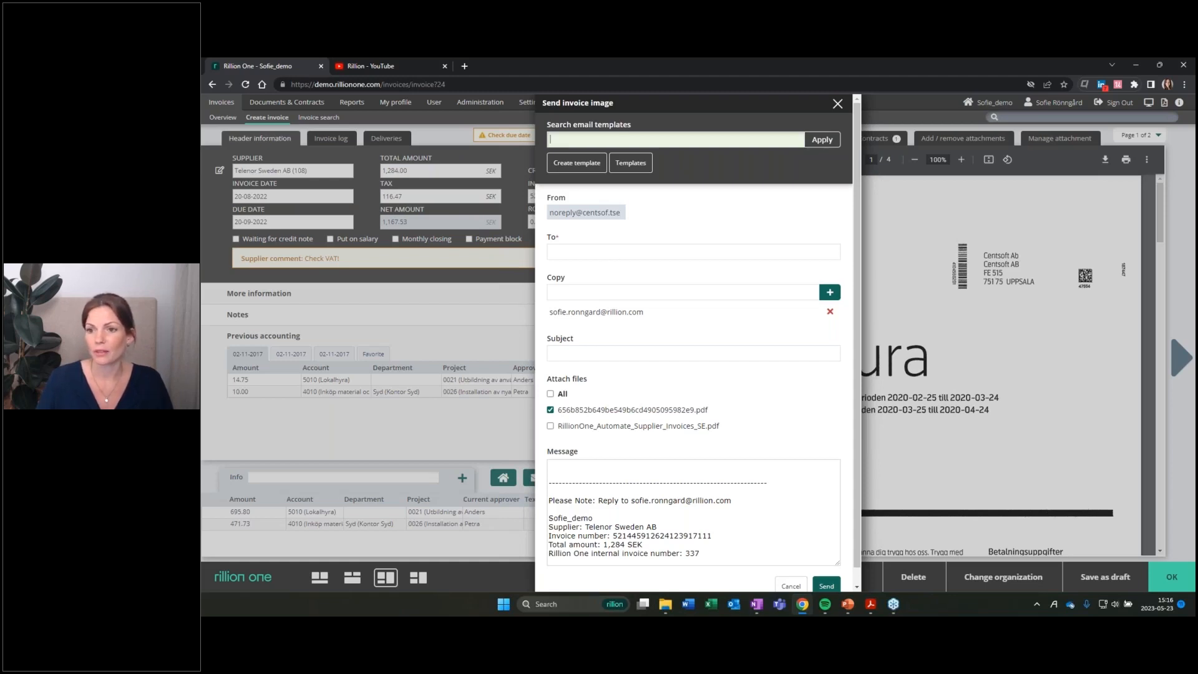
pyautogui.click(608, 252)
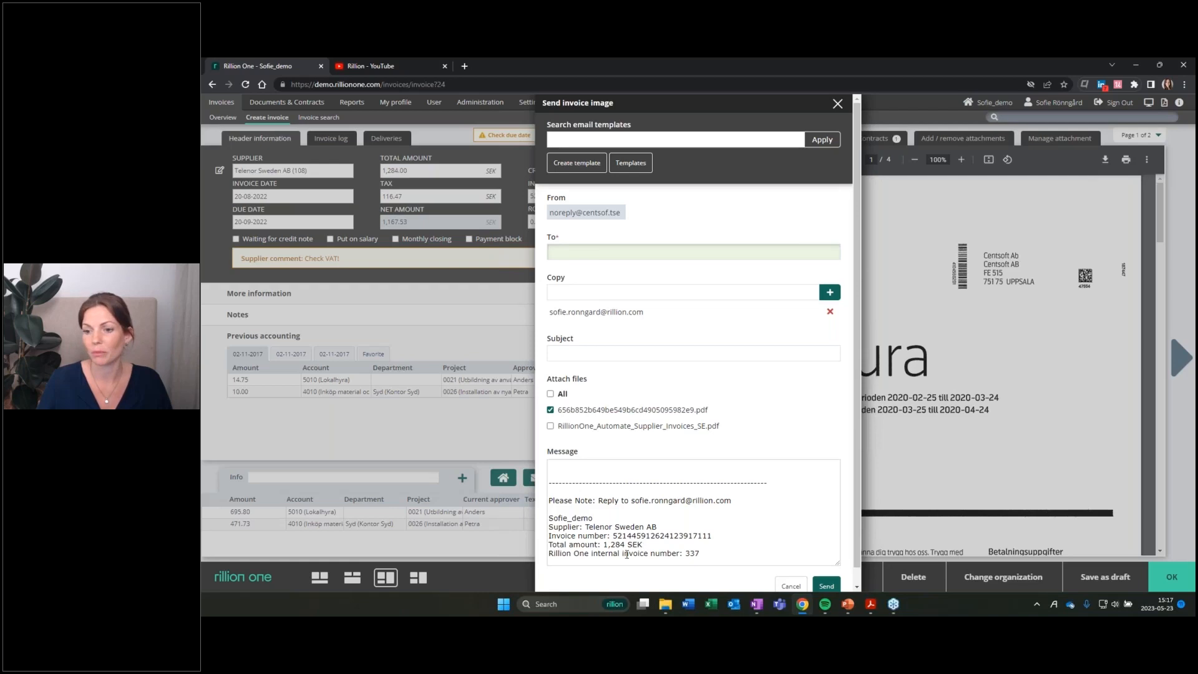
pyautogui.moveTo(704, 554); pyautogui.dragTo(550, 555)
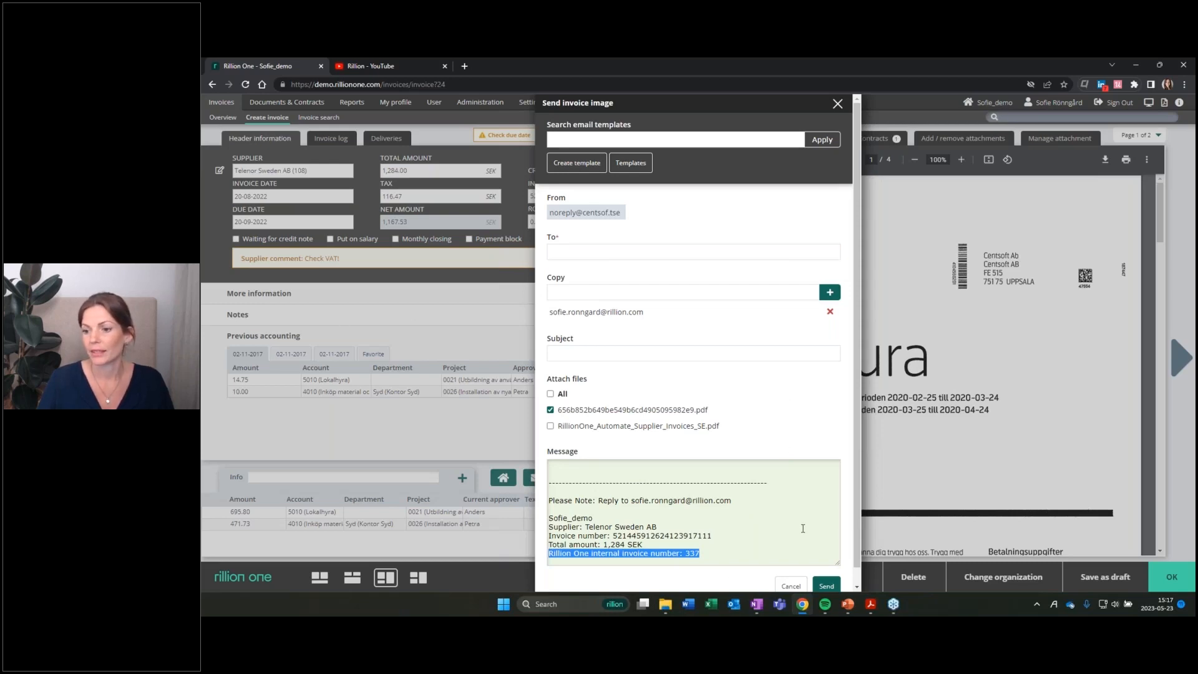
pyautogui.click(791, 585)
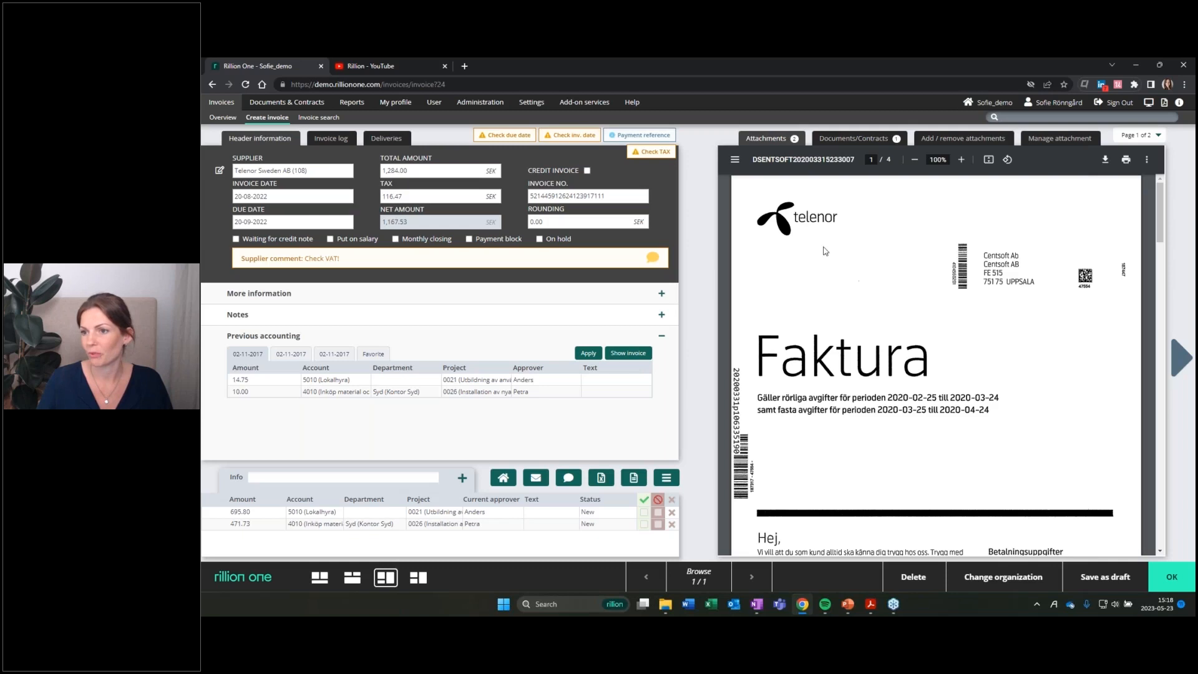
# Read through the attached Telenor invoice from its payment details to the Specifikation page.
pyautogui.scroll(-10, 841, 340)
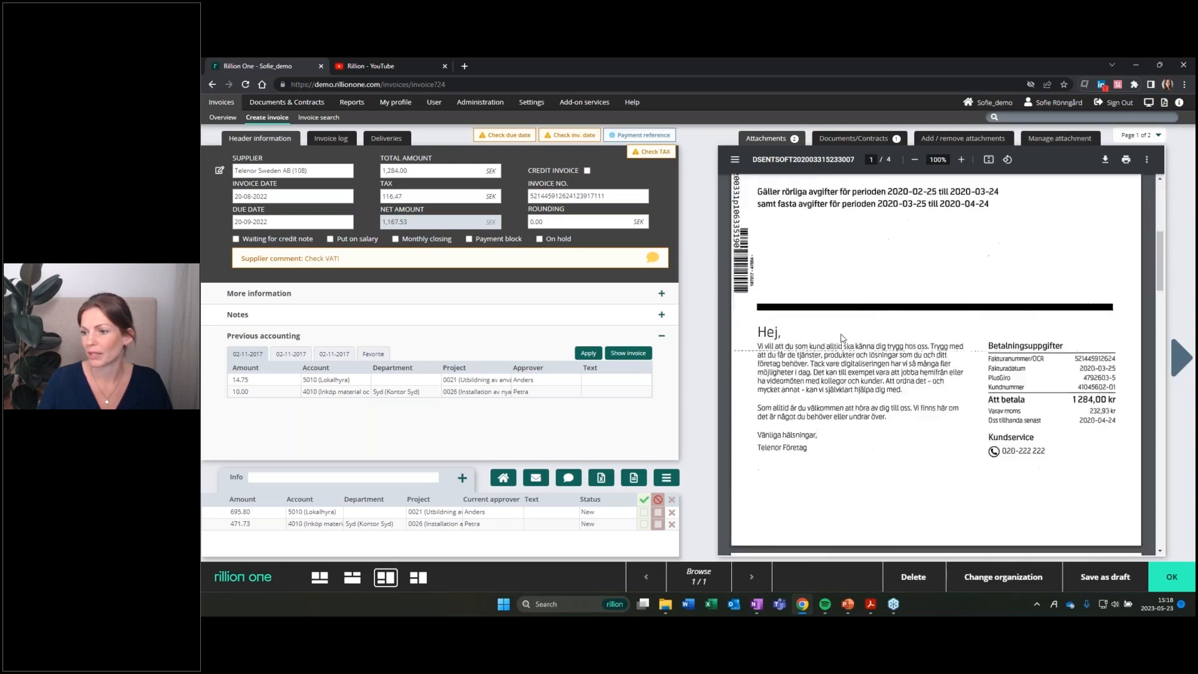
pyautogui.scroll(-7, 813, 344)
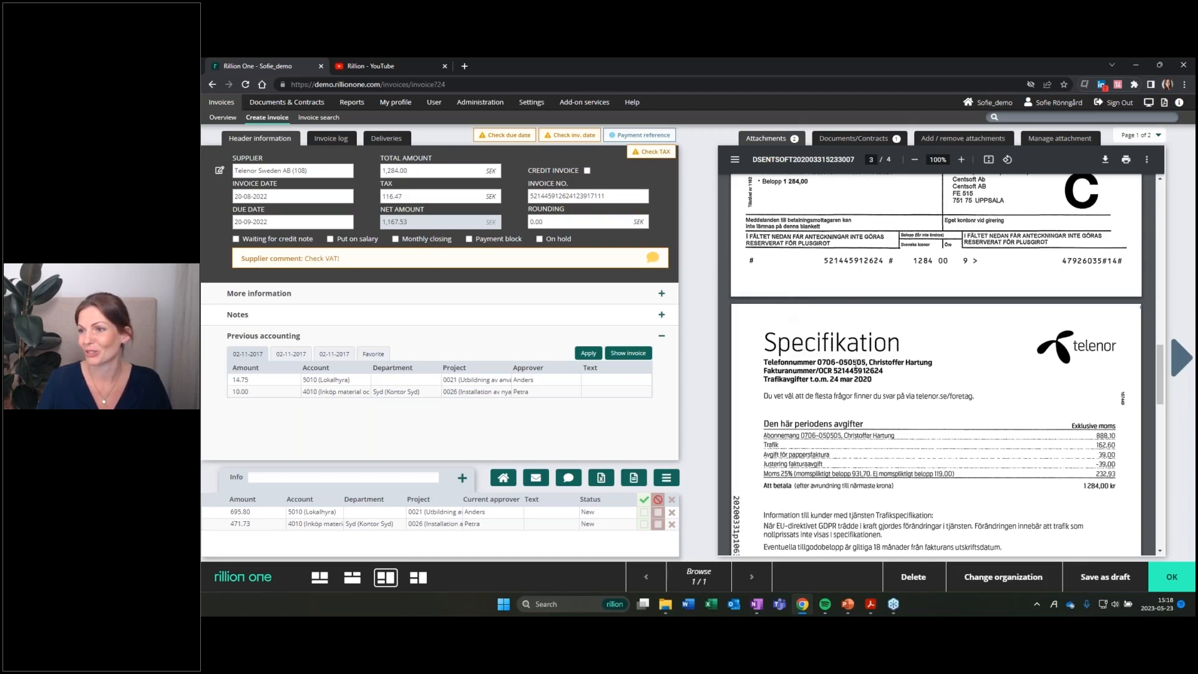
# Examine the options for splitting the Telenor invoice by attachment and its page selection, and close the section without splitting.
pyautogui.scroll(4, 932, 306)
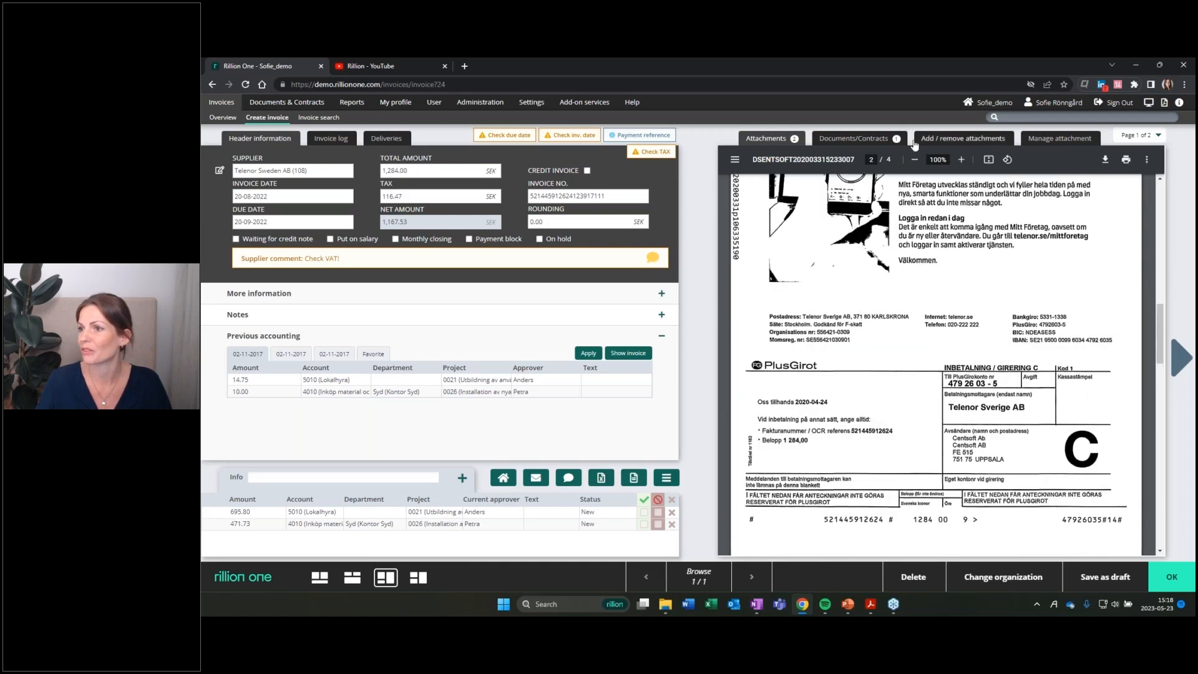
pyautogui.click(1061, 142)
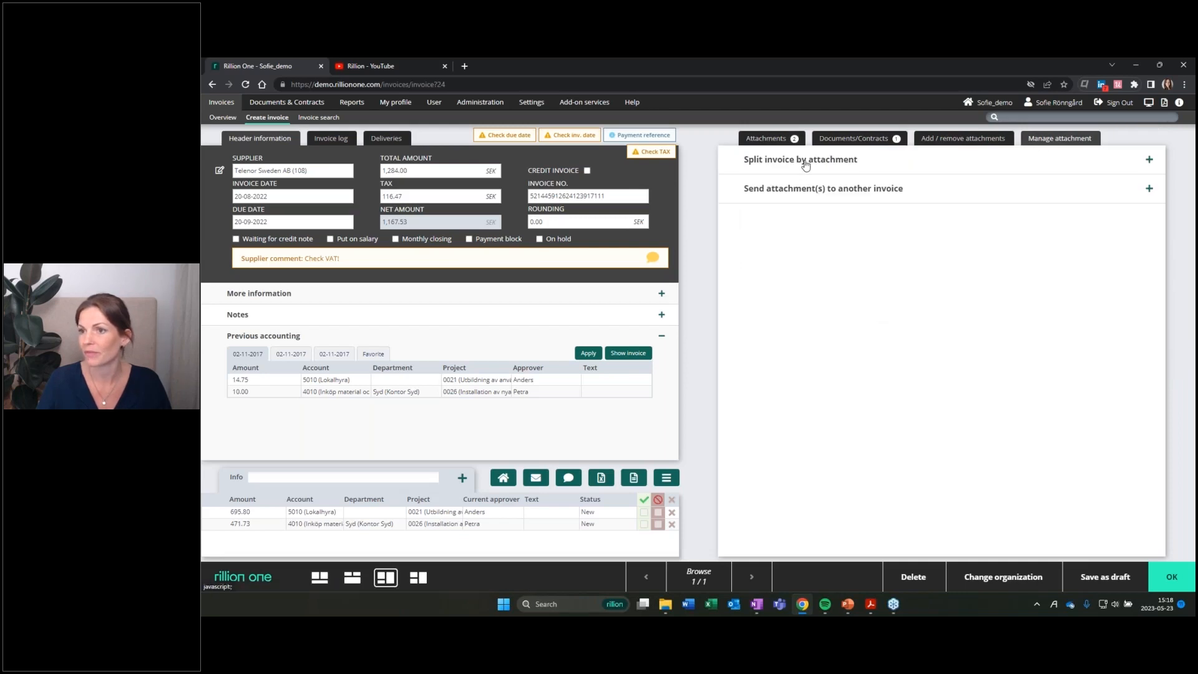
pyautogui.click(809, 163)
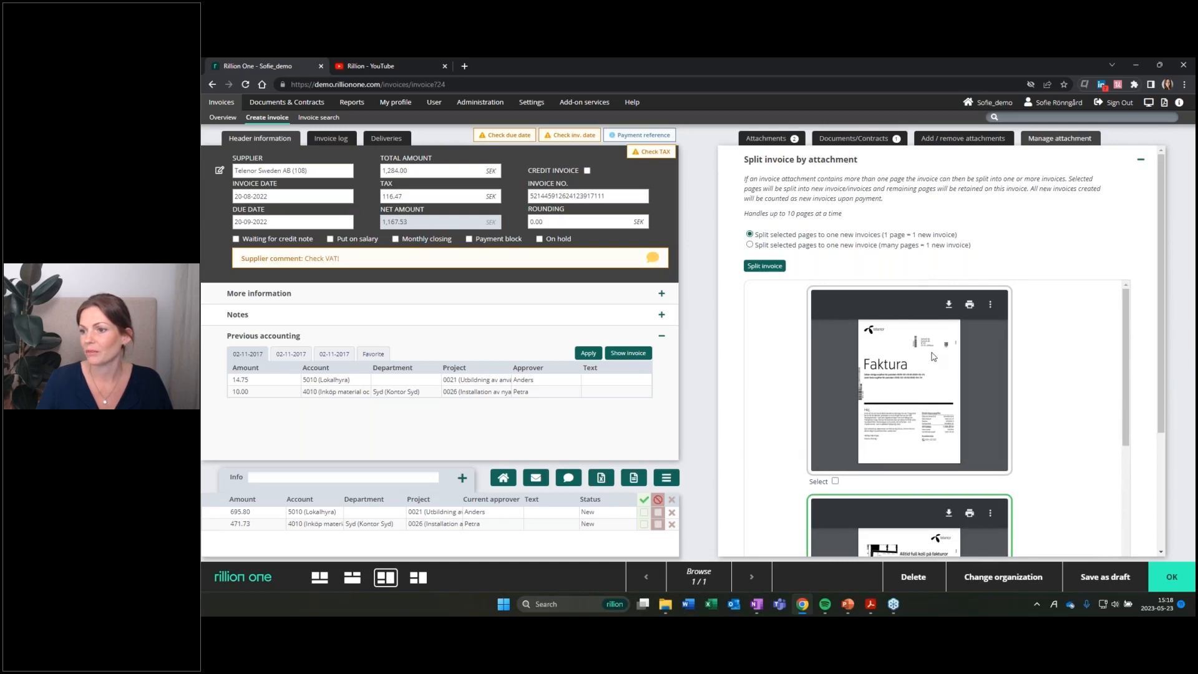
pyautogui.scroll(-3, 934, 355)
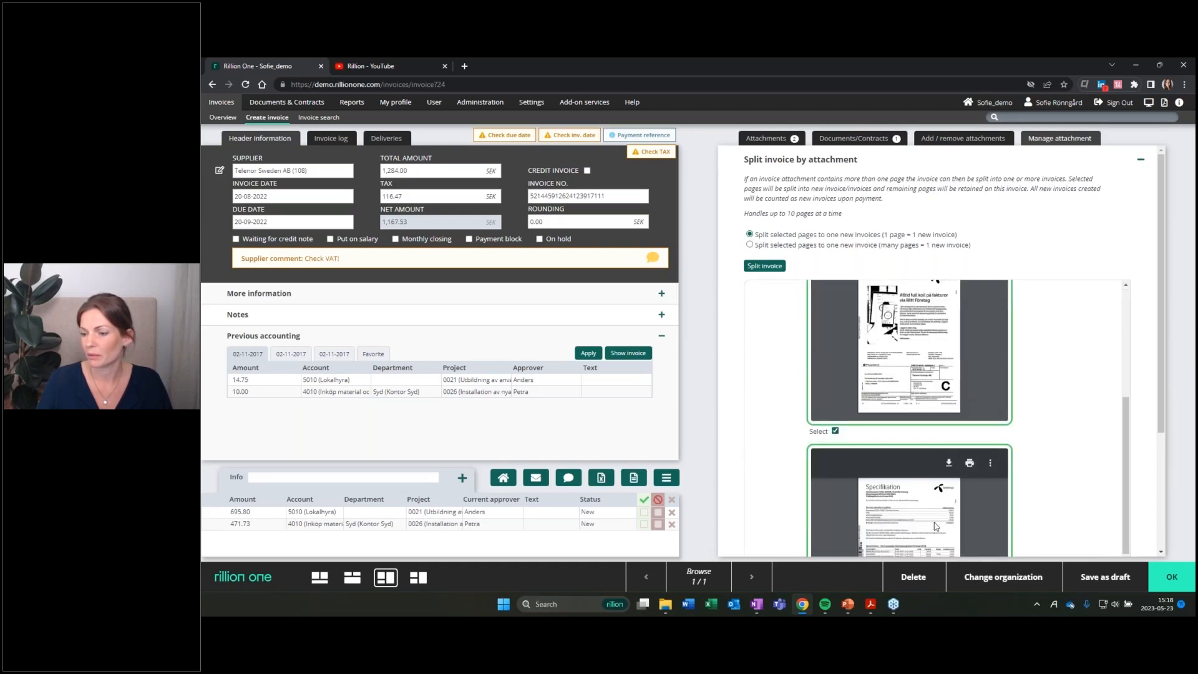
pyautogui.scroll(-2, 927, 507)
pyautogui.scroll(-1, 927, 502)
pyautogui.scroll(-4, 926, 493)
pyautogui.scroll(-3, 845, 477)
pyautogui.click(835, 431)
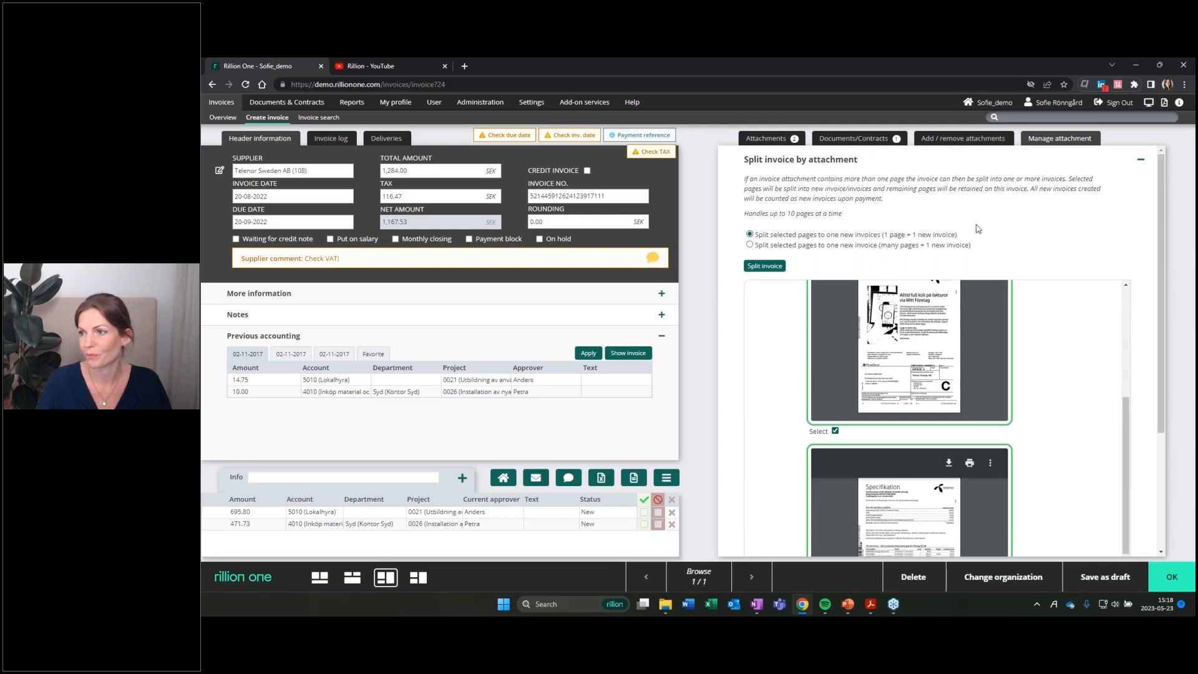
pyautogui.click(1145, 162)
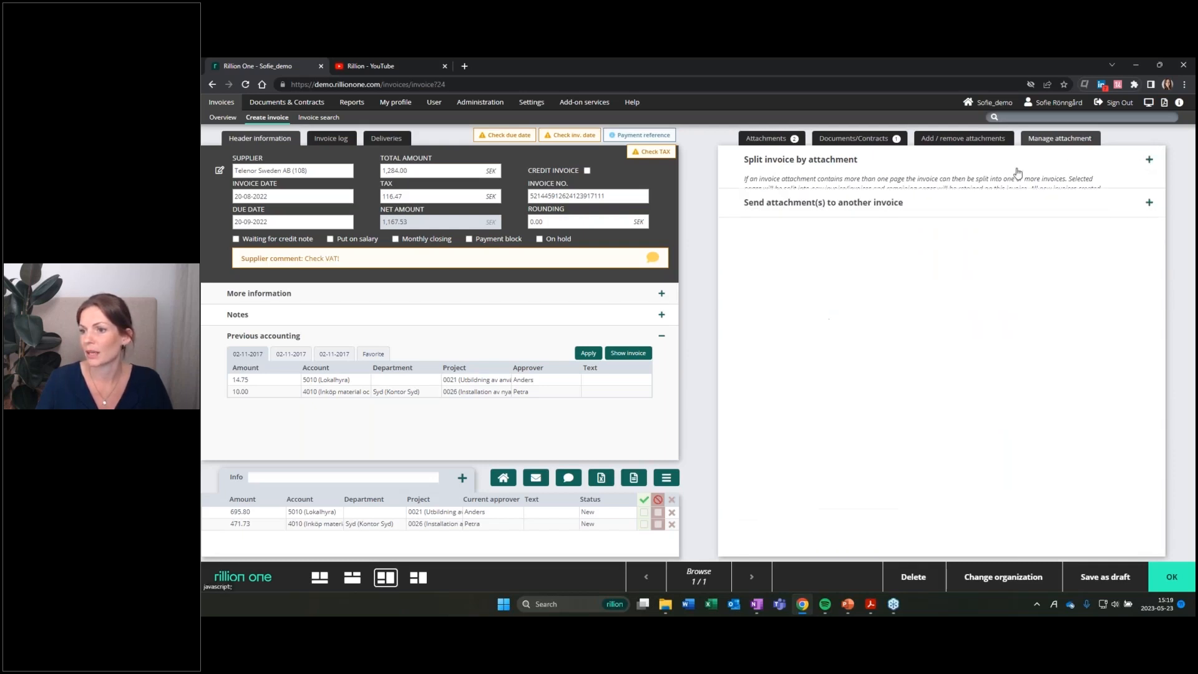
# Search for "telia" as the target for this invoice's attachments and pick the current organization's Telia Sonera invoice to be verified.
pyautogui.click(855, 193)
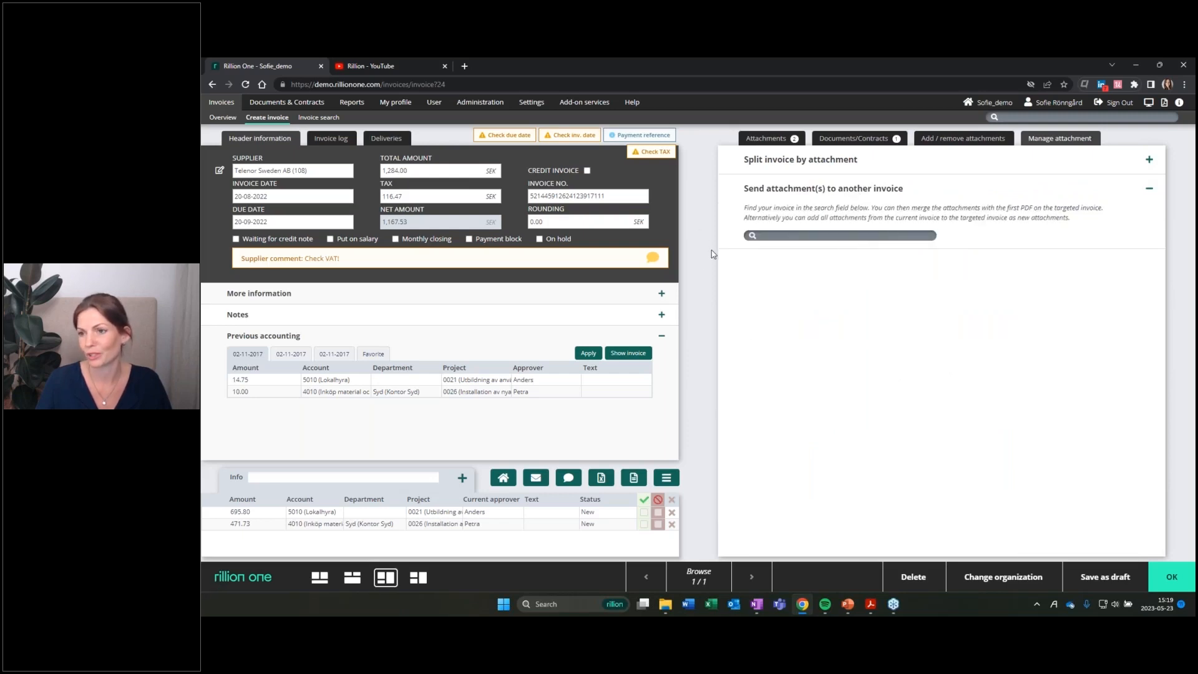
pyautogui.click(775, 237)
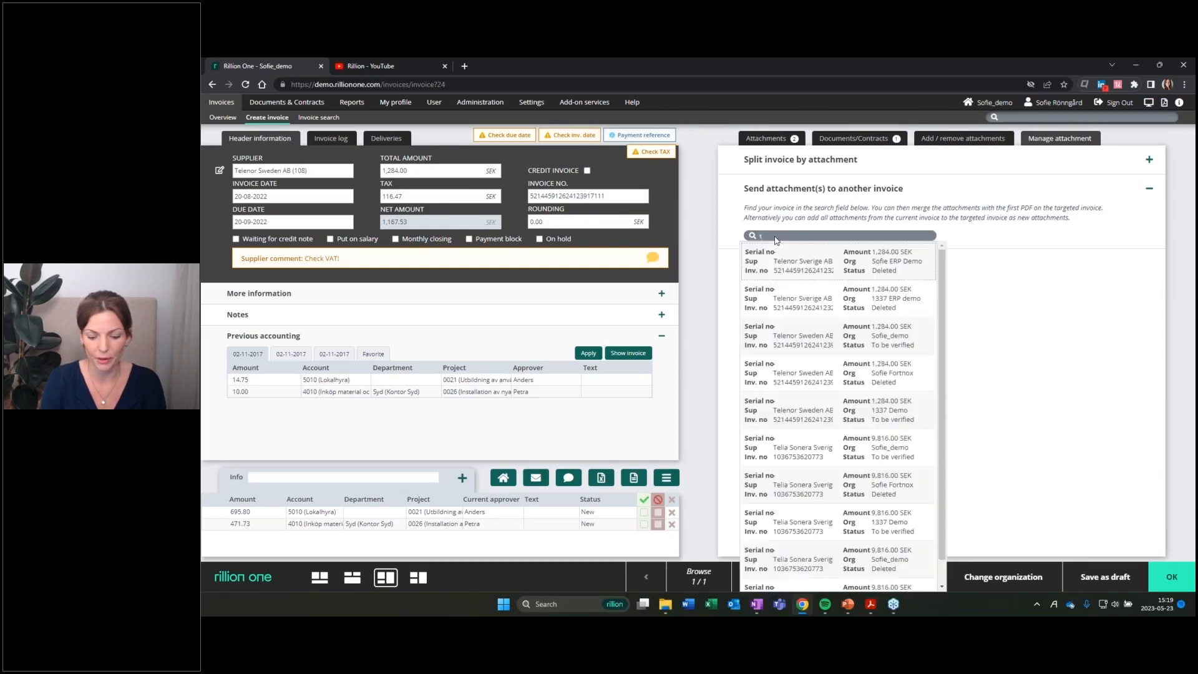
pyautogui.write('elia')
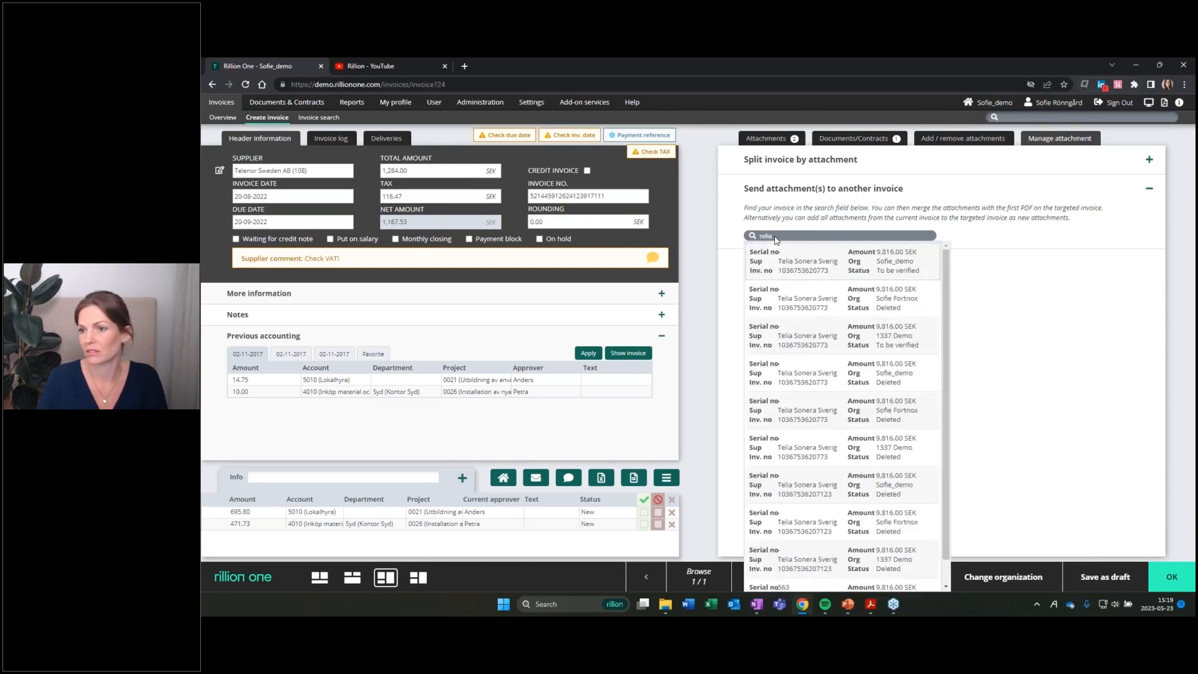
pyautogui.click(816, 266)
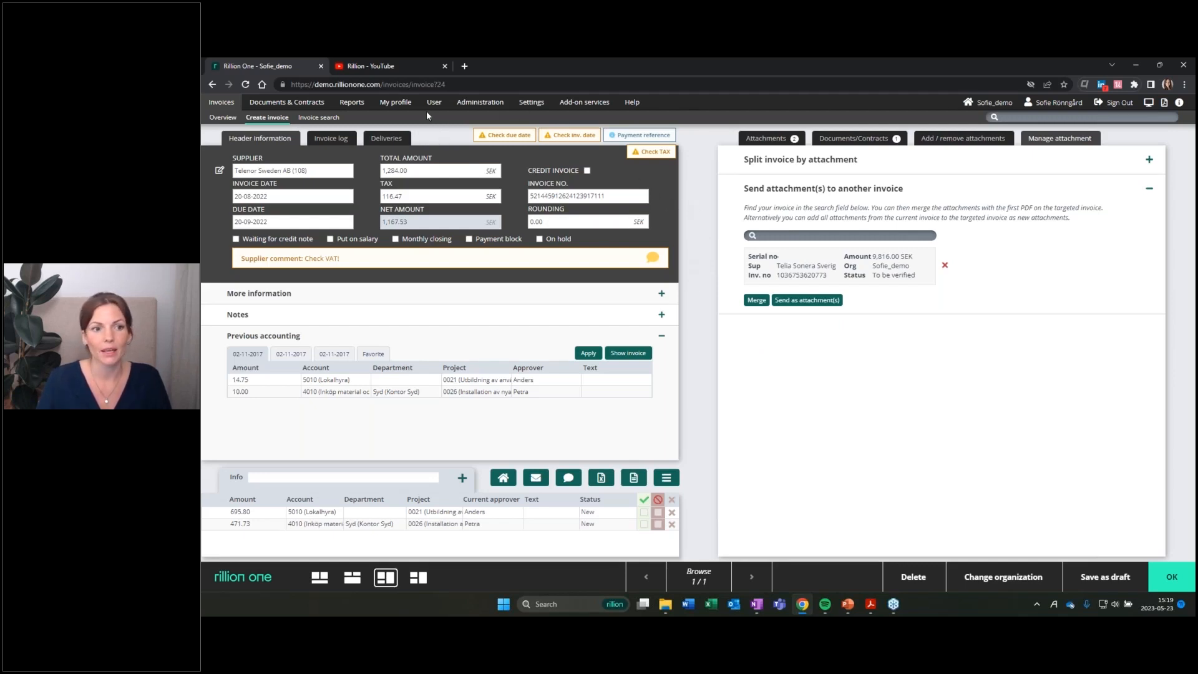
# Open the invoice search and search for all invoices without entering any criteria.
pyautogui.click(324, 120)
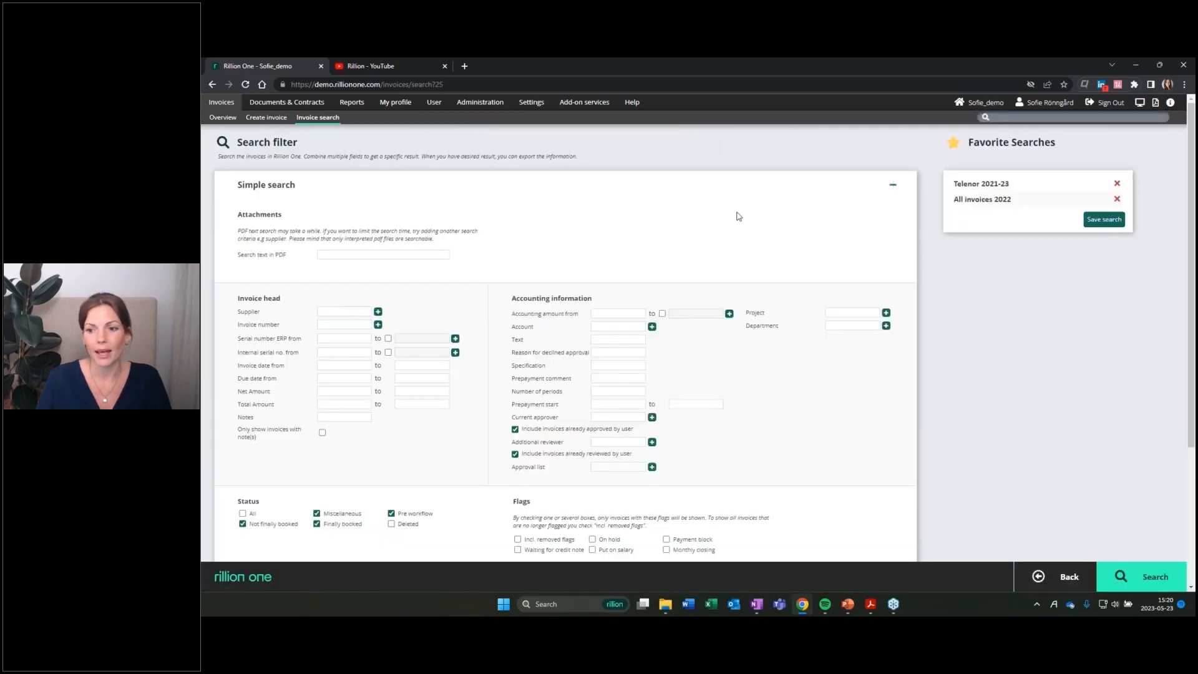
pyautogui.scroll(-3, 651, 223)
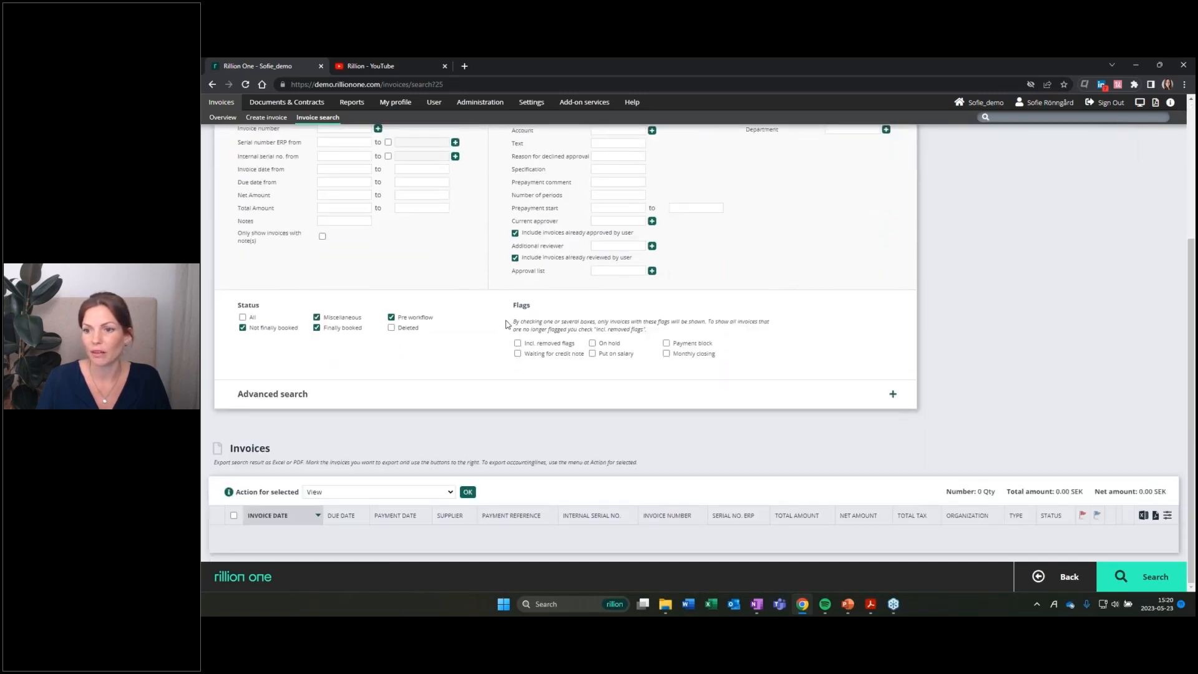
pyautogui.scroll(3, 662, 255)
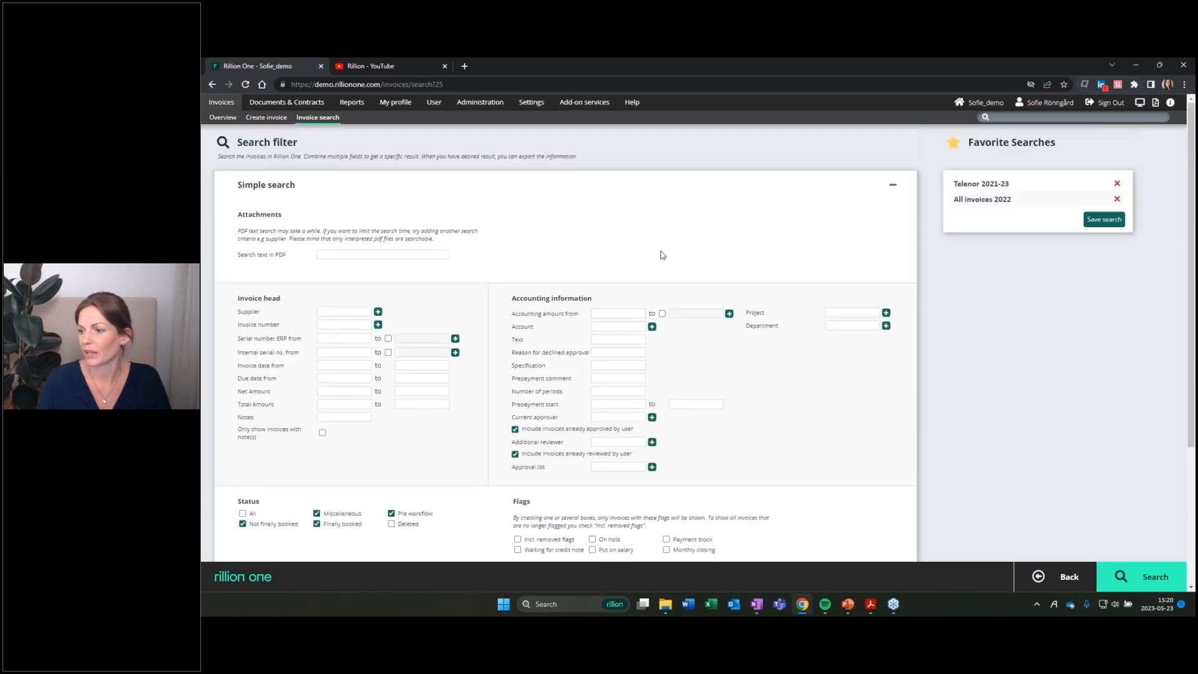
pyautogui.click(1141, 581)
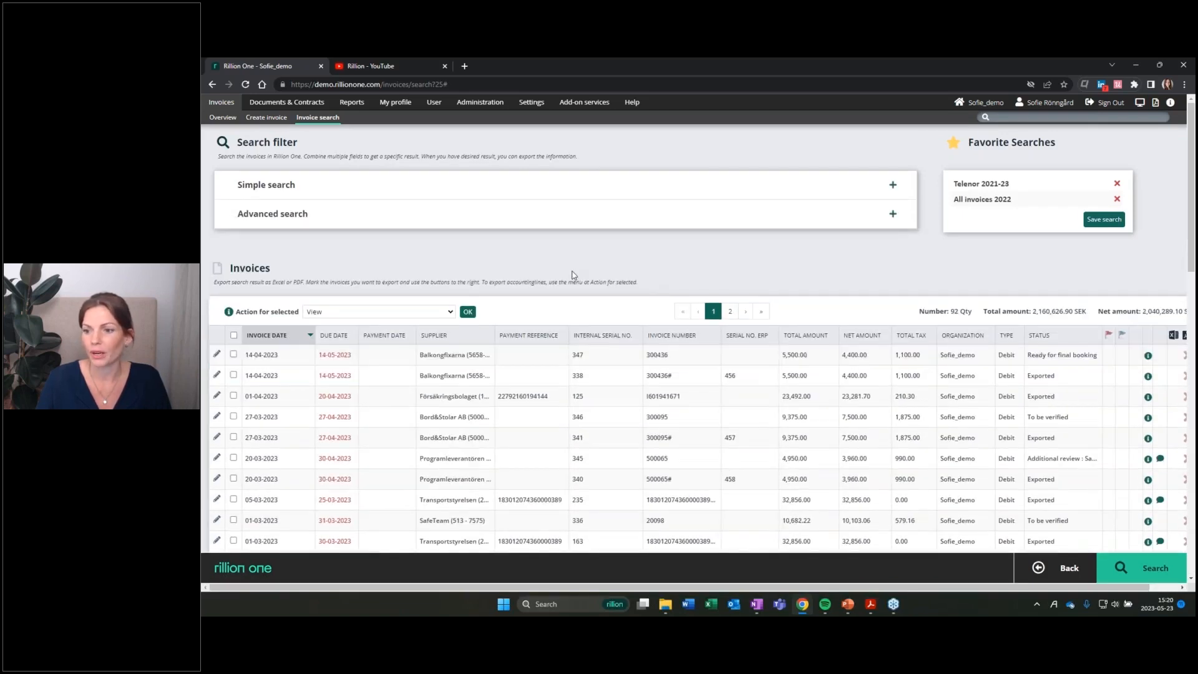
# Select the exported Balkongfixarna and Bord&Stolar AB invoices and both 20-03-2023 Programleverantören invoices in the search results.
pyautogui.scroll(-3, 573, 274)
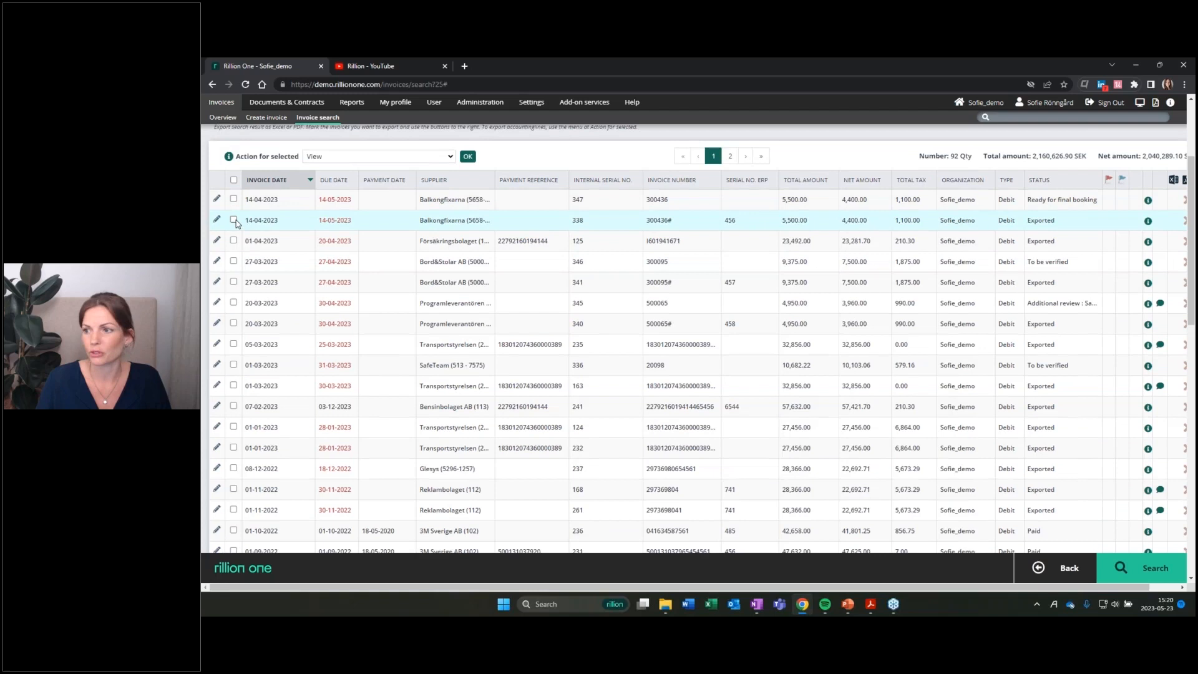
pyautogui.click(234, 220)
pyautogui.click(233, 282)
pyautogui.click(233, 303)
pyautogui.click(234, 324)
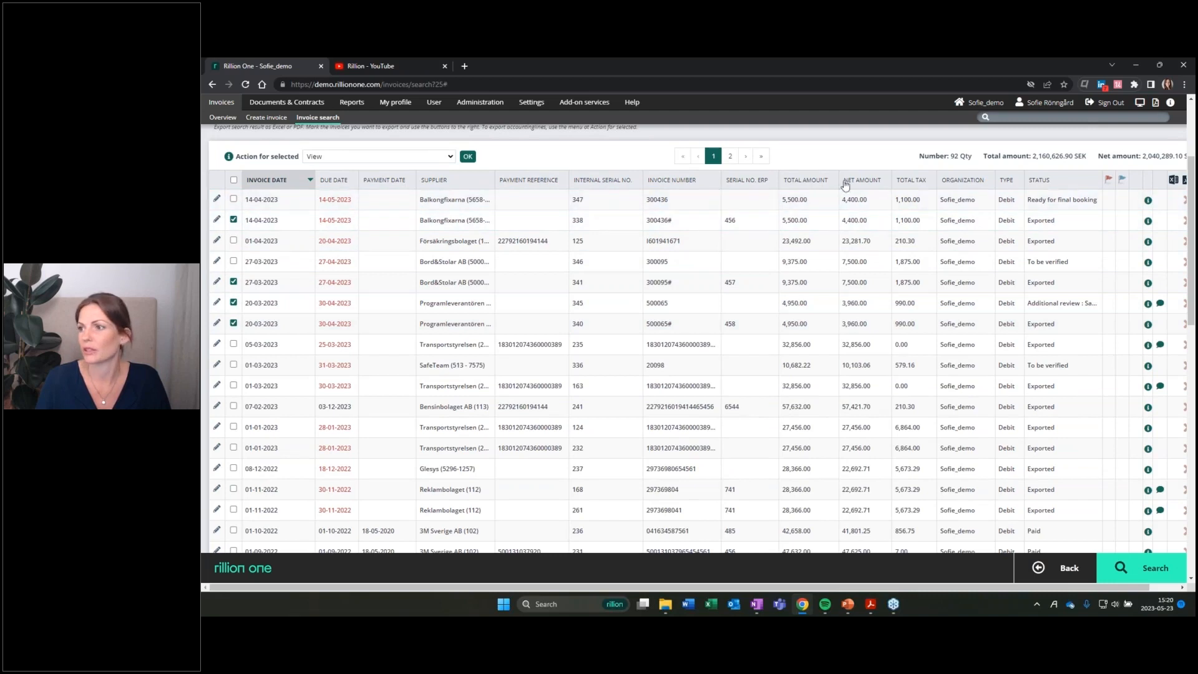
# Run "Add additional information to PDF-invoices" on the selected invoices, examine the PDF export options and close them without exporting.
pyautogui.moveTo(897, 587); pyautogui.dragTo(972, 587)
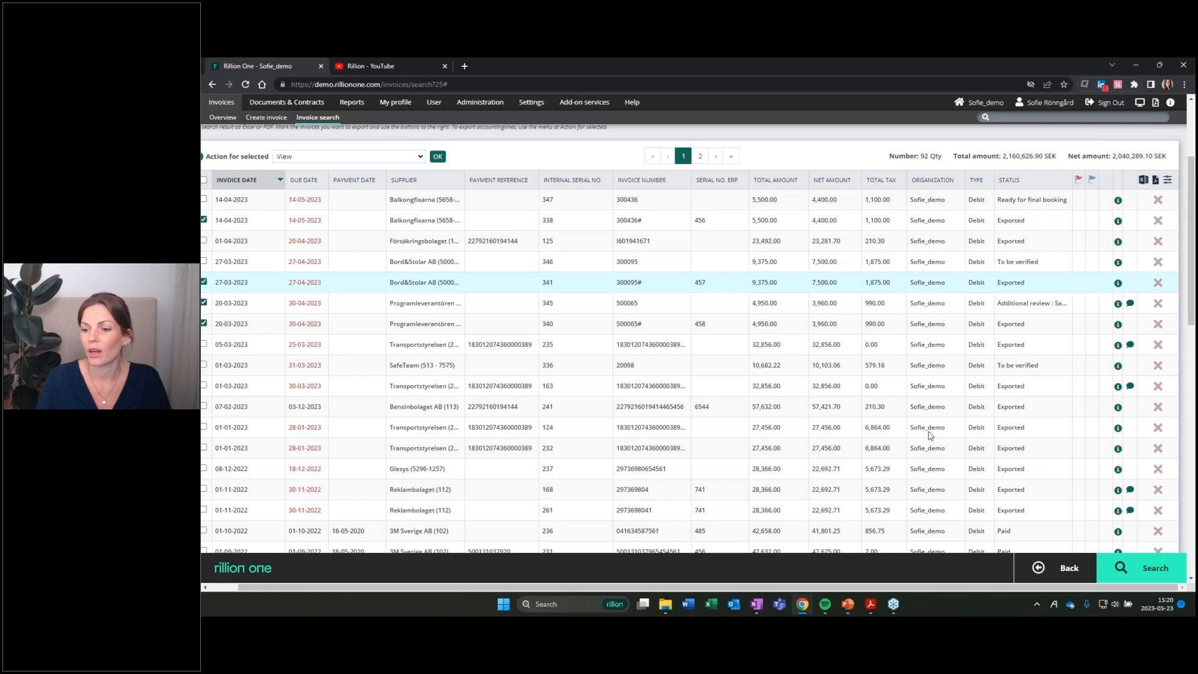
pyautogui.moveTo(842, 587); pyautogui.dragTo(813, 589)
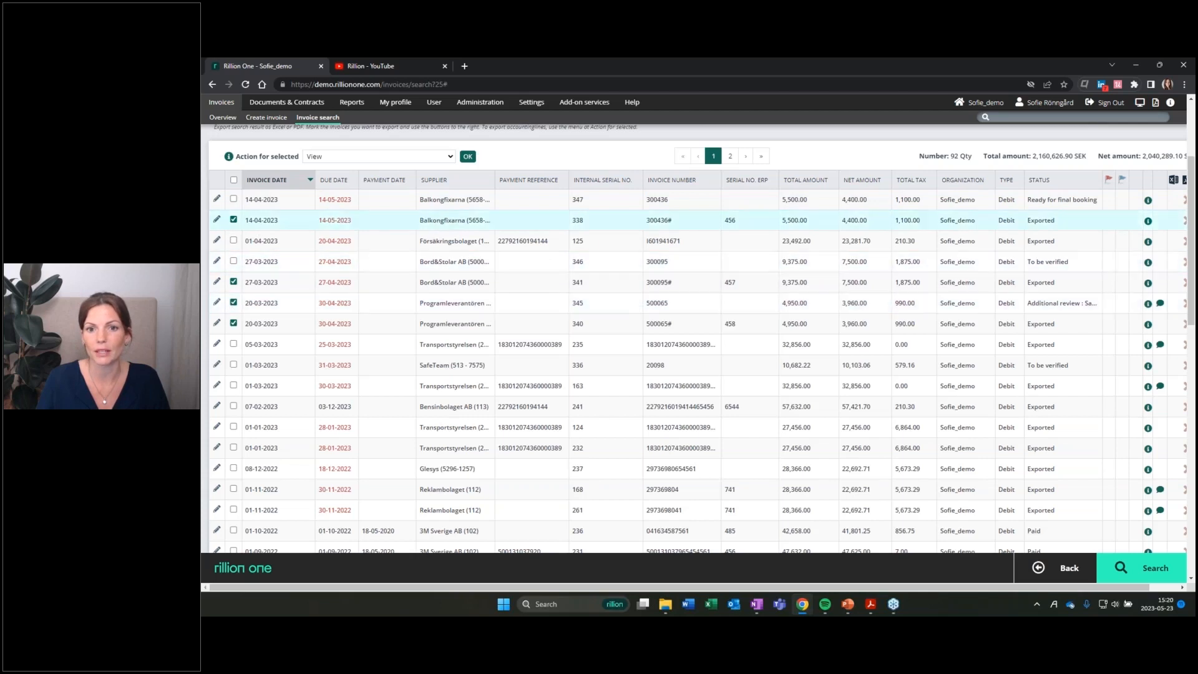
pyautogui.click(450, 157)
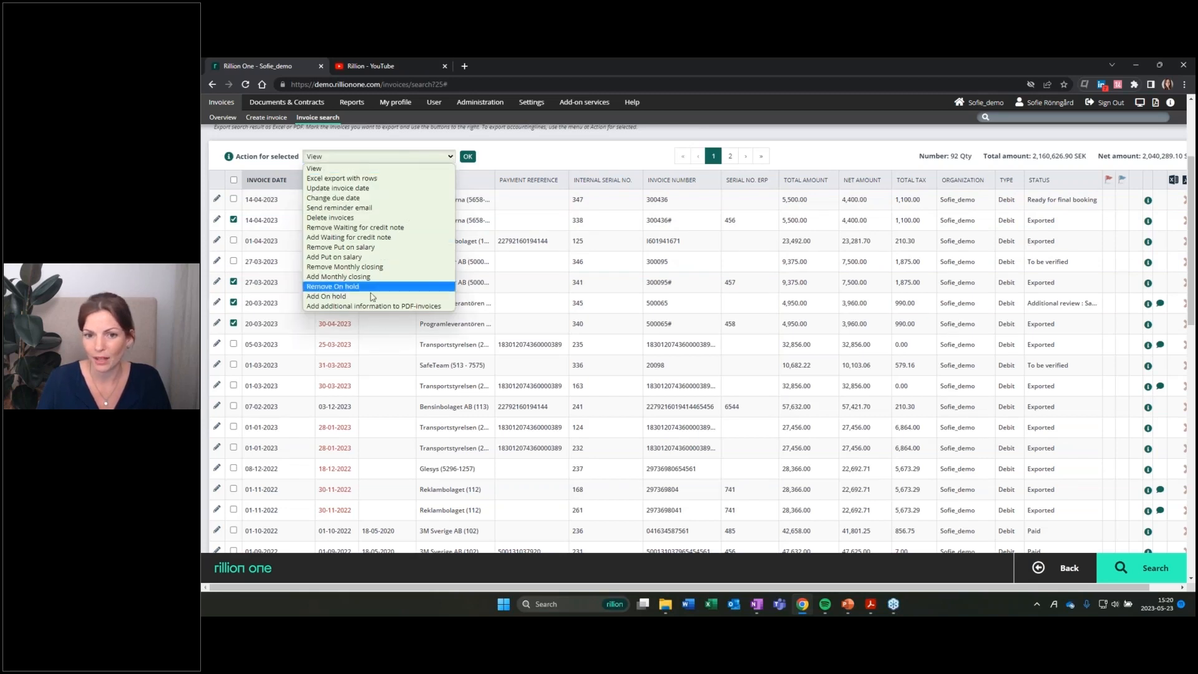
pyautogui.click(423, 306)
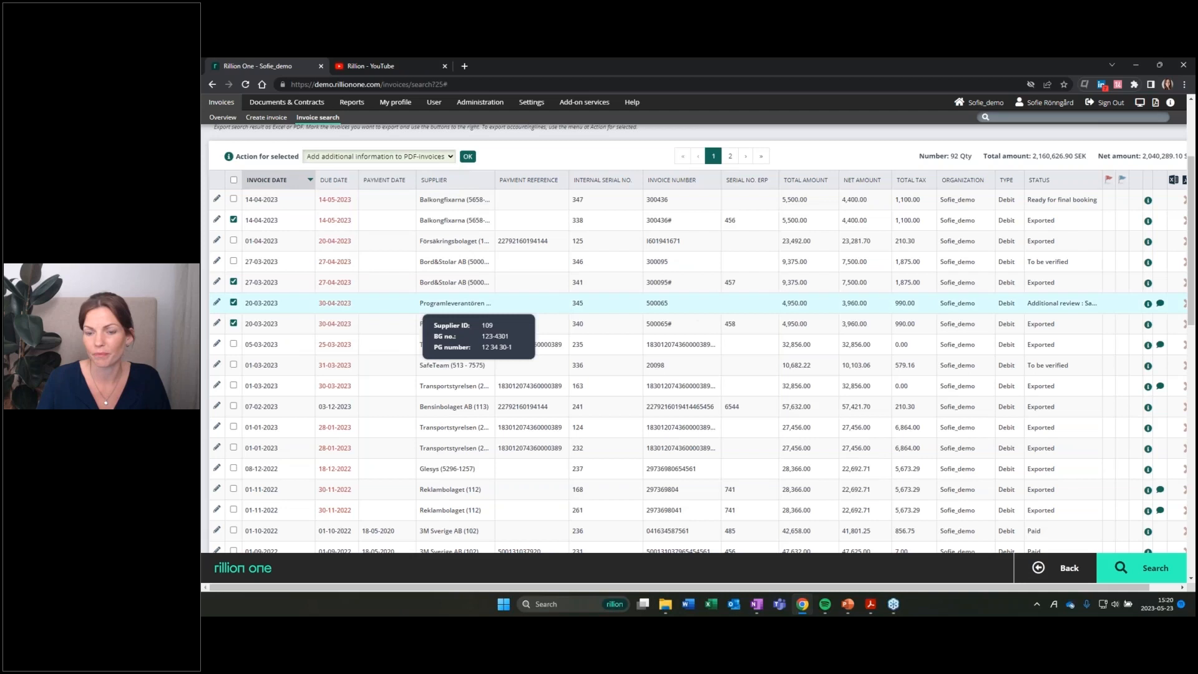
pyautogui.click(467, 156)
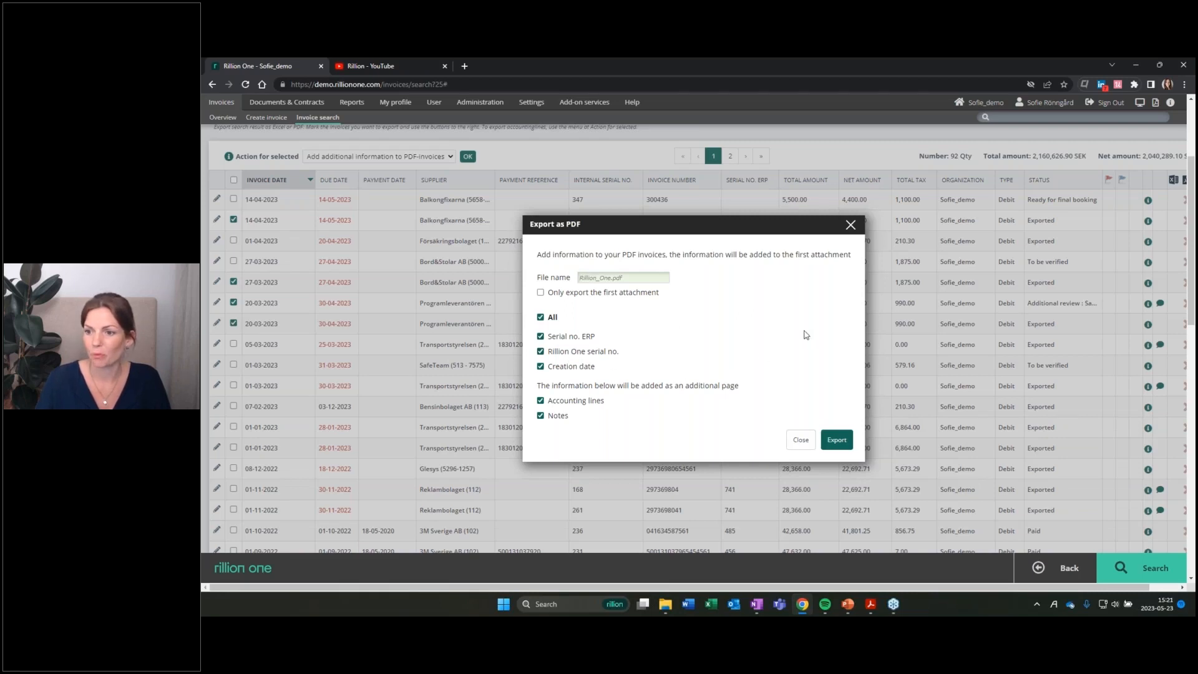
pyautogui.click(801, 440)
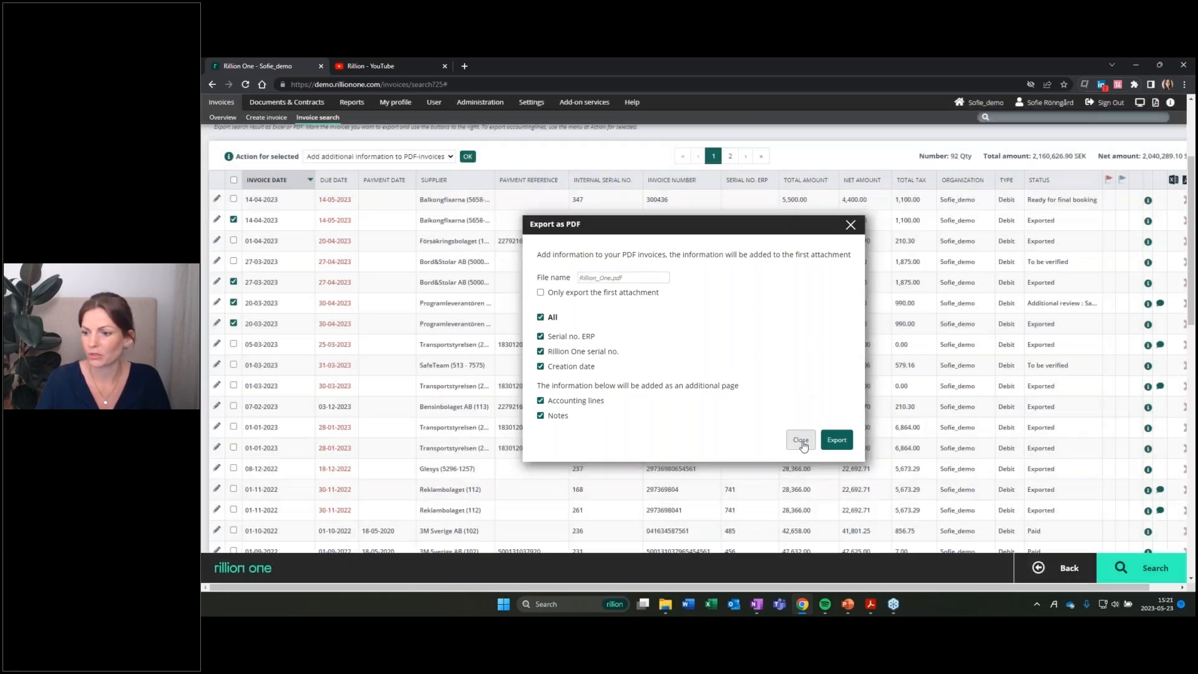
# Switch to Rillion_One (1).pdf in Acrobat Reader, examine the added serial numbers, accounting lines and notes, and return to the invoice search.
pyautogui.moveTo(871, 599)
pyautogui.click(873, 540)
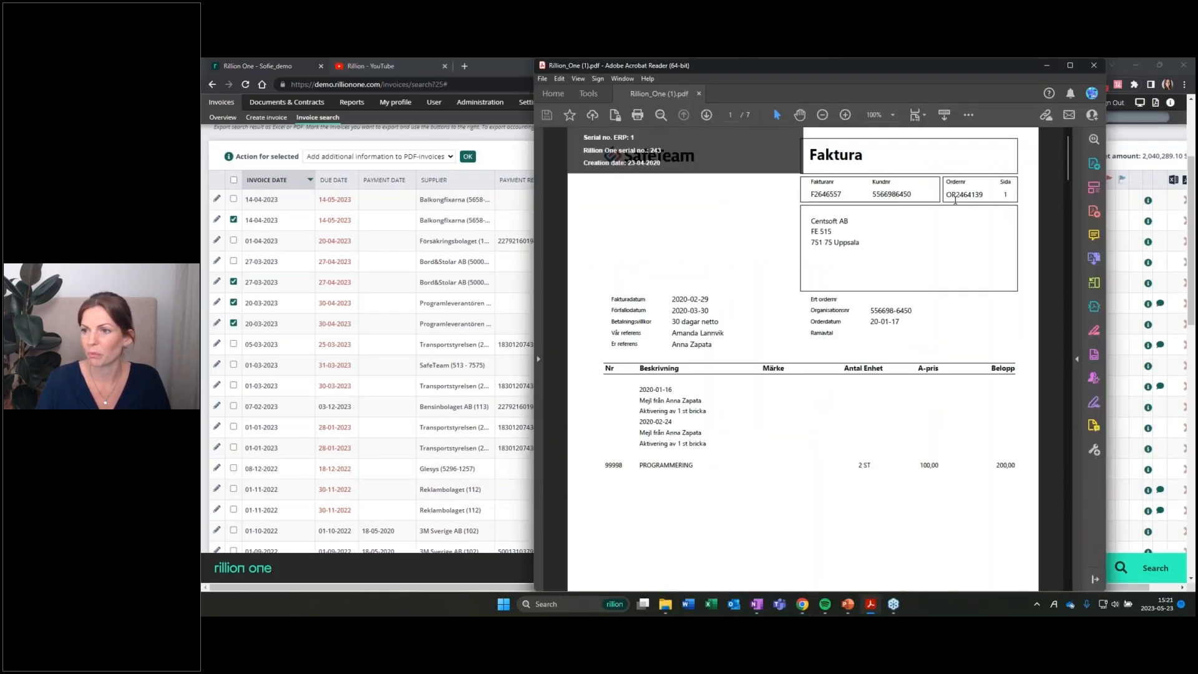
pyautogui.moveTo(972, 65); pyautogui.dragTo(941, 65)
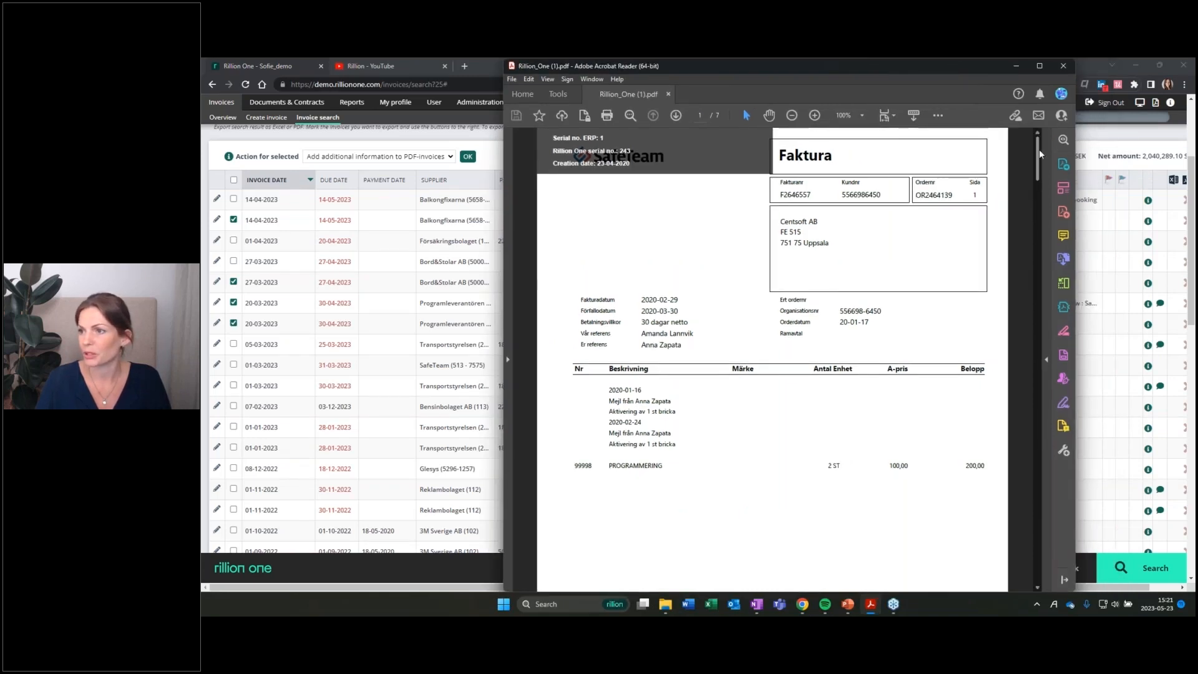
pyautogui.scroll(-1, 1038, 152)
pyautogui.scroll(1, 1039, 153)
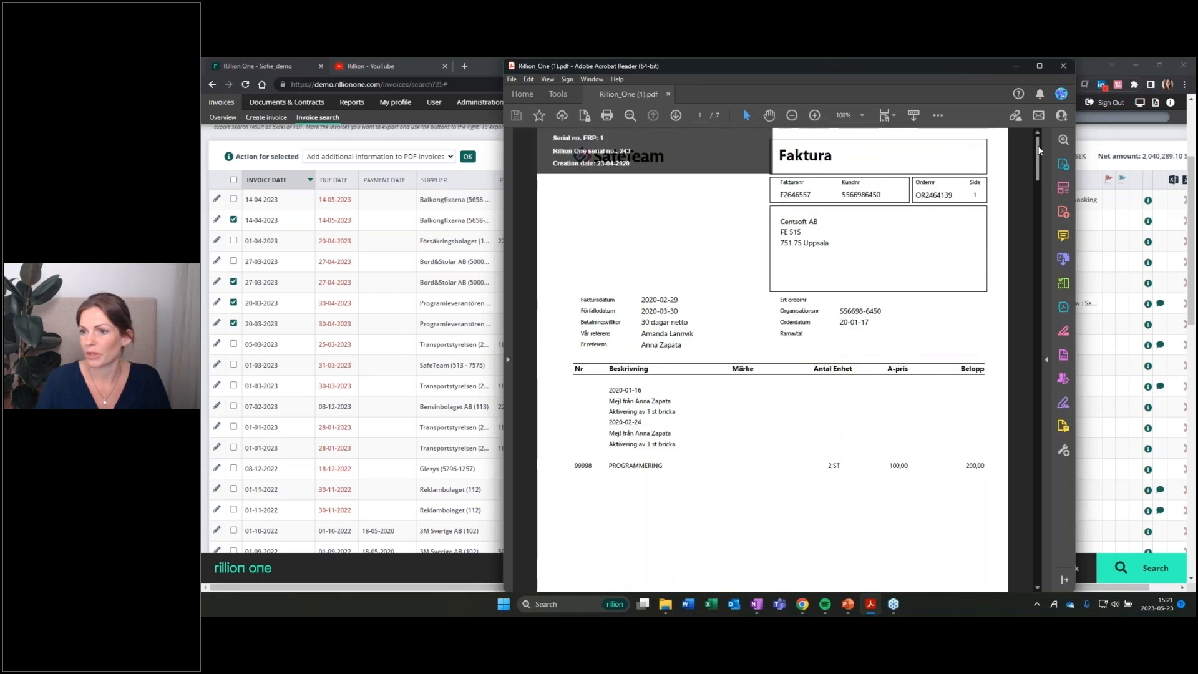
pyautogui.moveTo(1038, 153); pyautogui.dragTo(1047, 208)
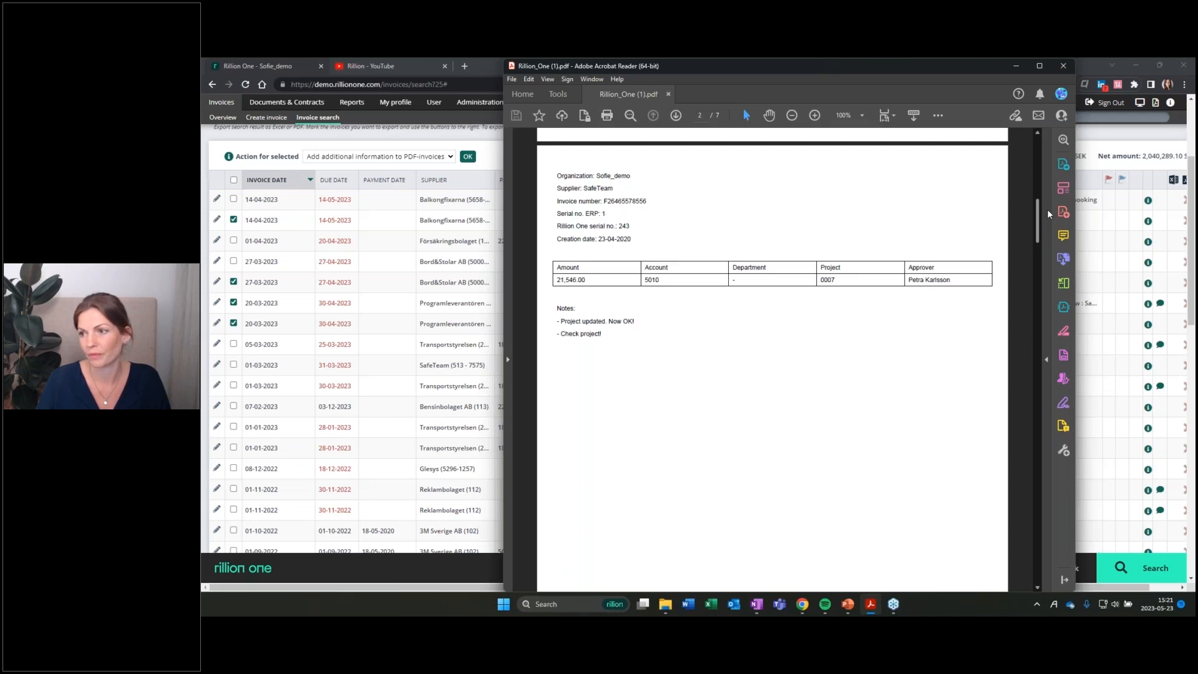
pyautogui.moveTo(1039, 212); pyautogui.dragTo(1042, 399)
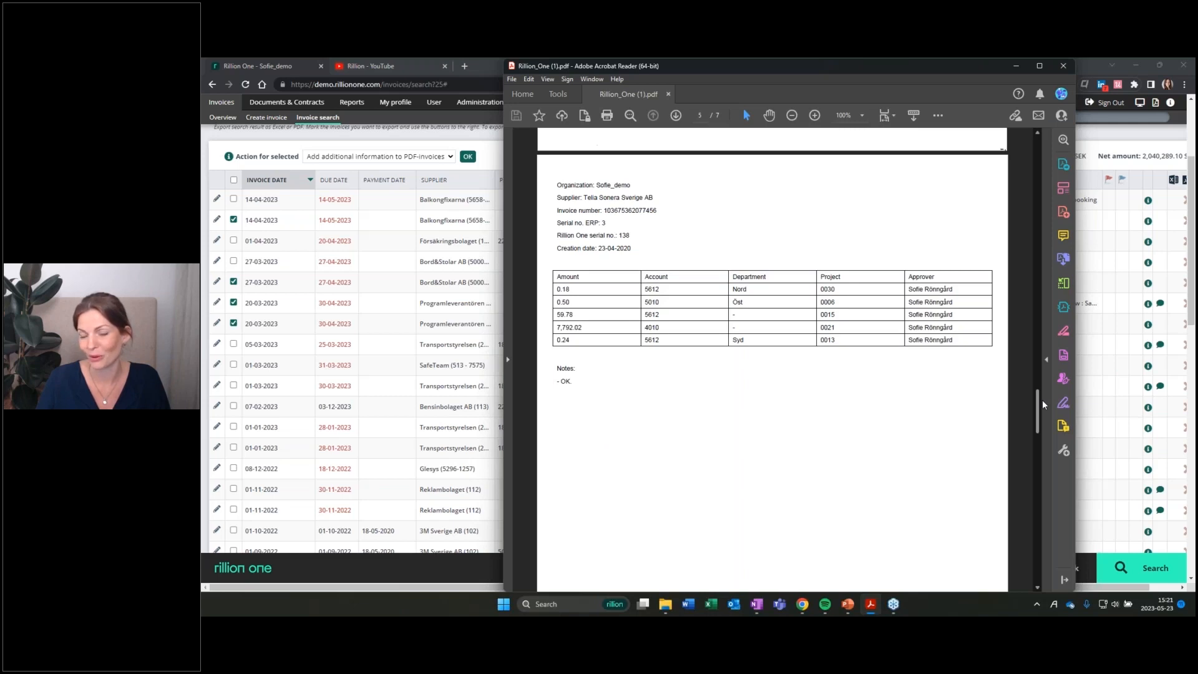
pyautogui.moveTo(1042, 400); pyautogui.dragTo(1041, 400)
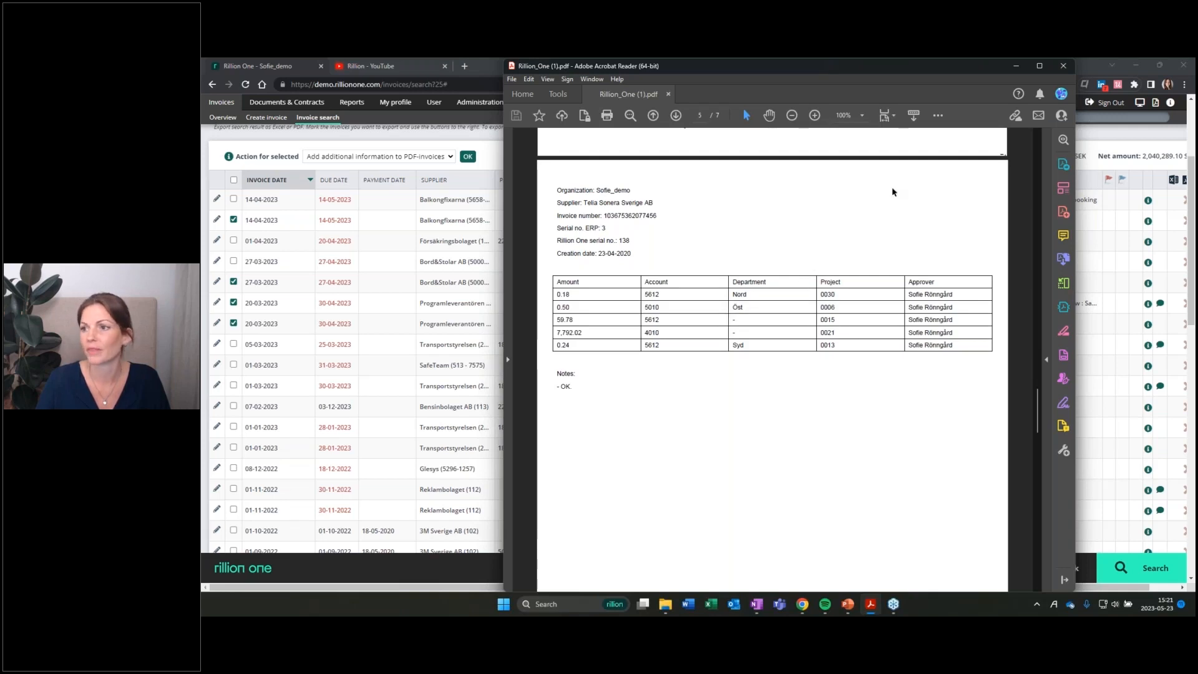
pyautogui.click(494, 154)
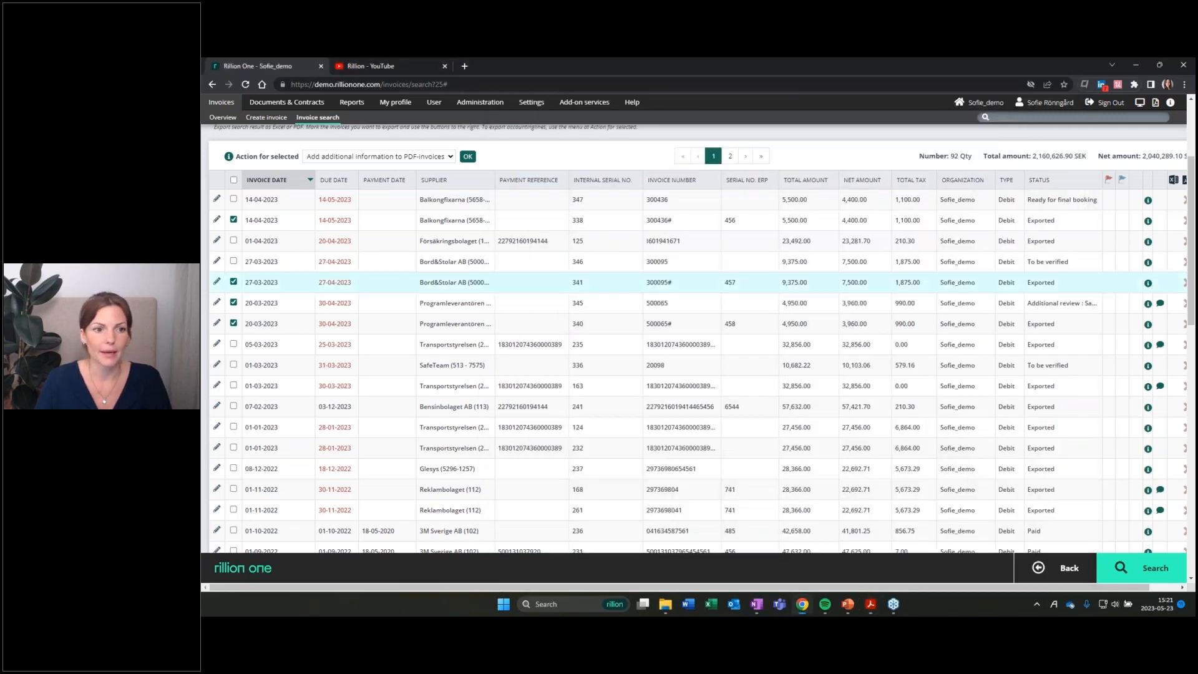
# Expand the simple search filter and set the supplier to Telenor Sweden AB.
pyautogui.scroll(3, 526, 259)
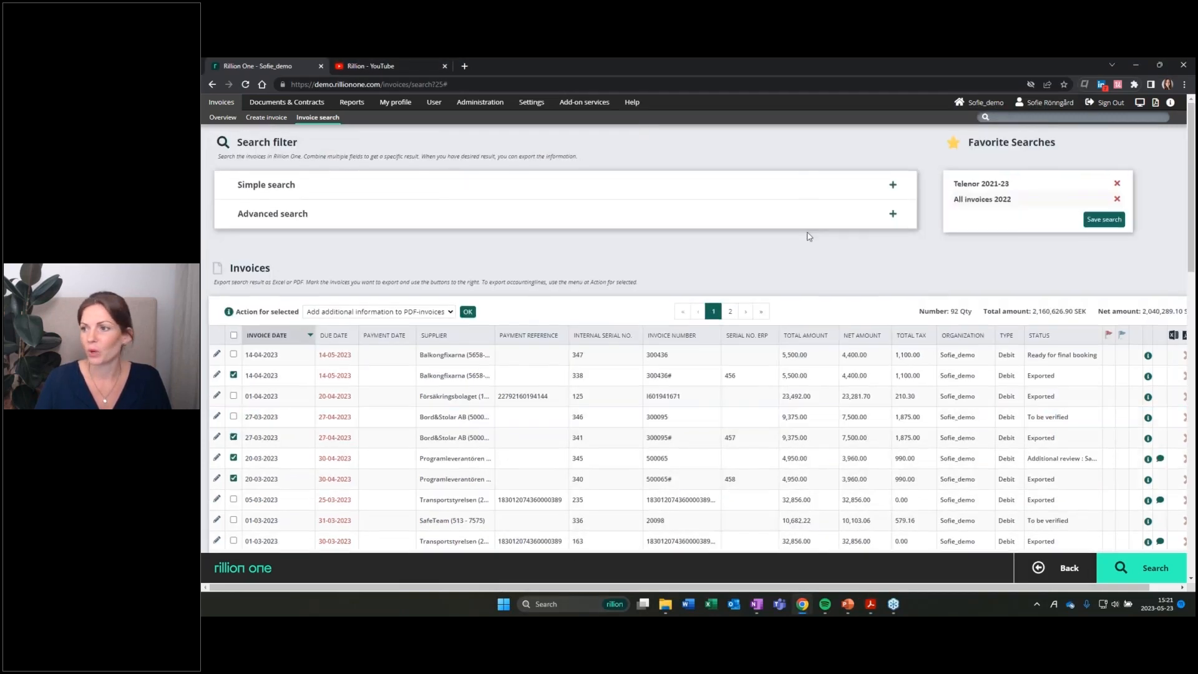
pyautogui.click(369, 192)
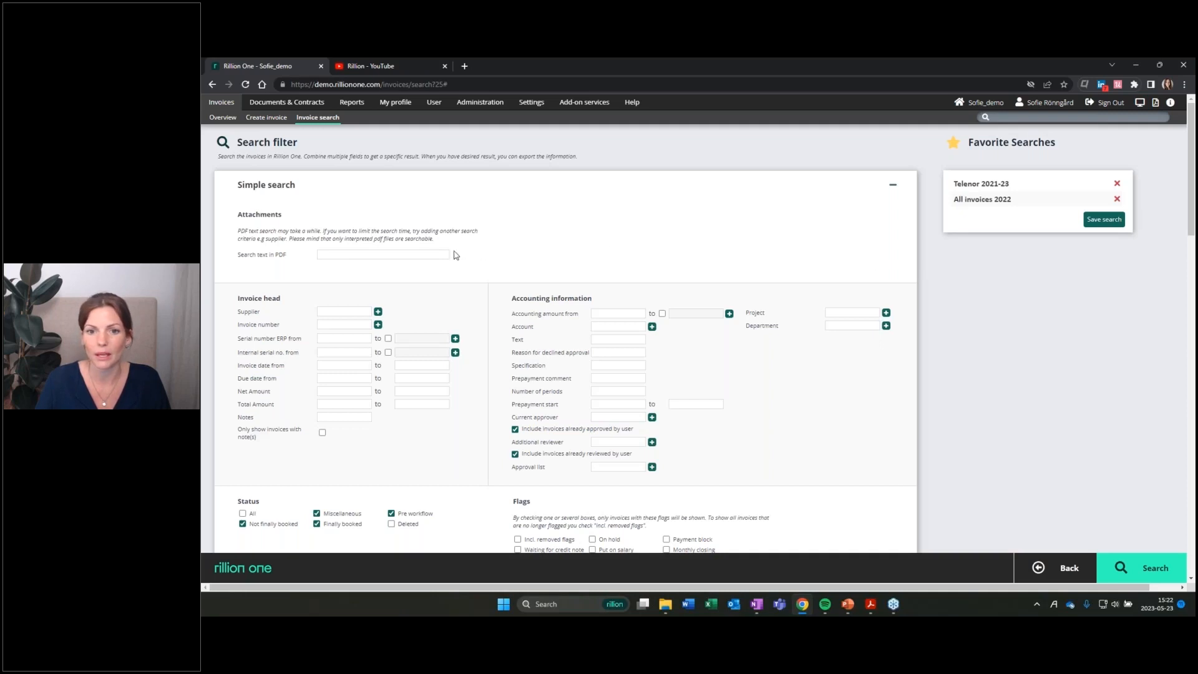
pyautogui.click(342, 314)
pyautogui.write('teleno')
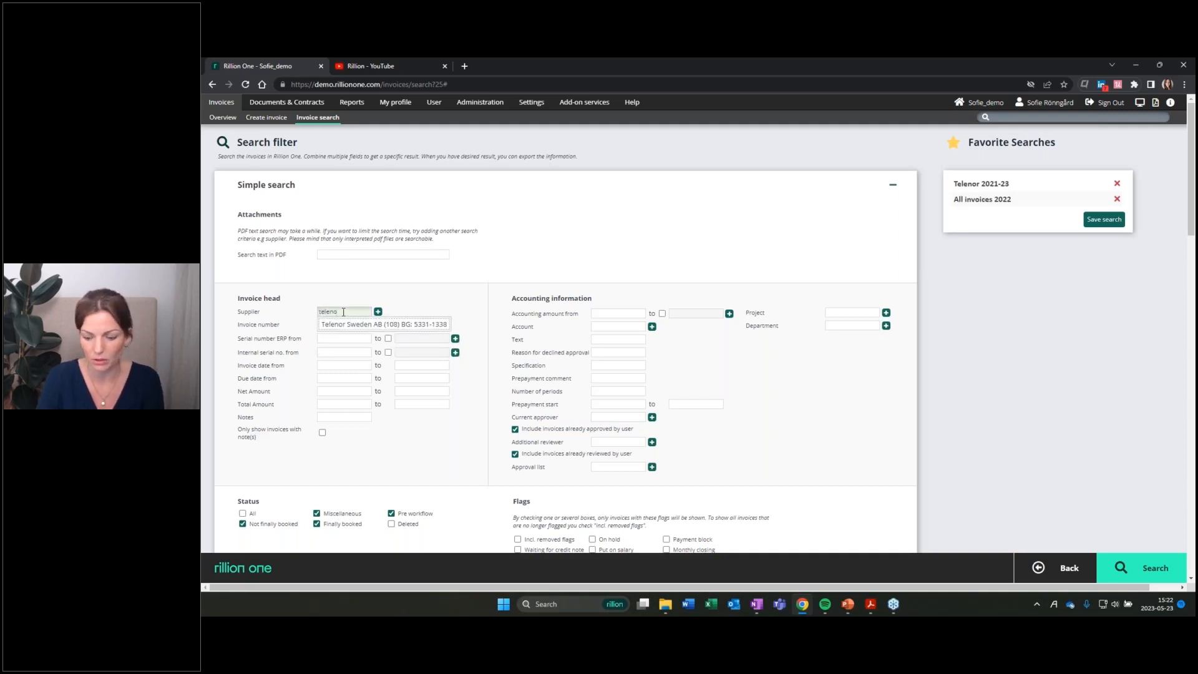
pyautogui.click(344, 324)
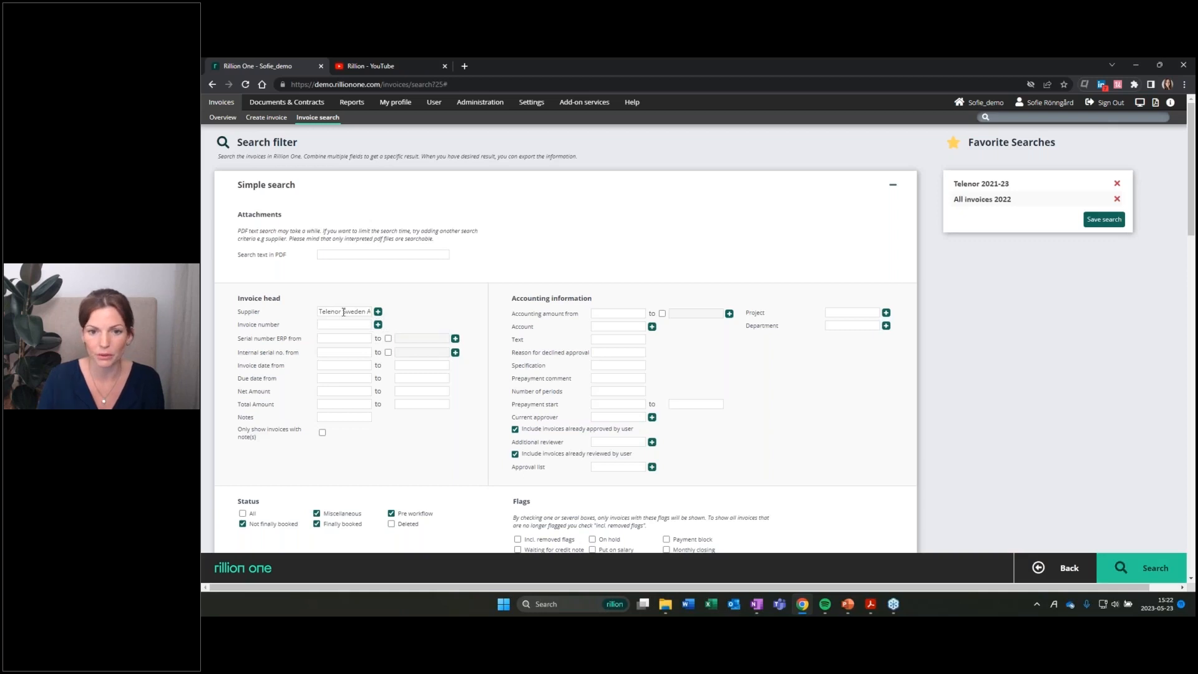
pyautogui.click(334, 366)
pyautogui.write('2')
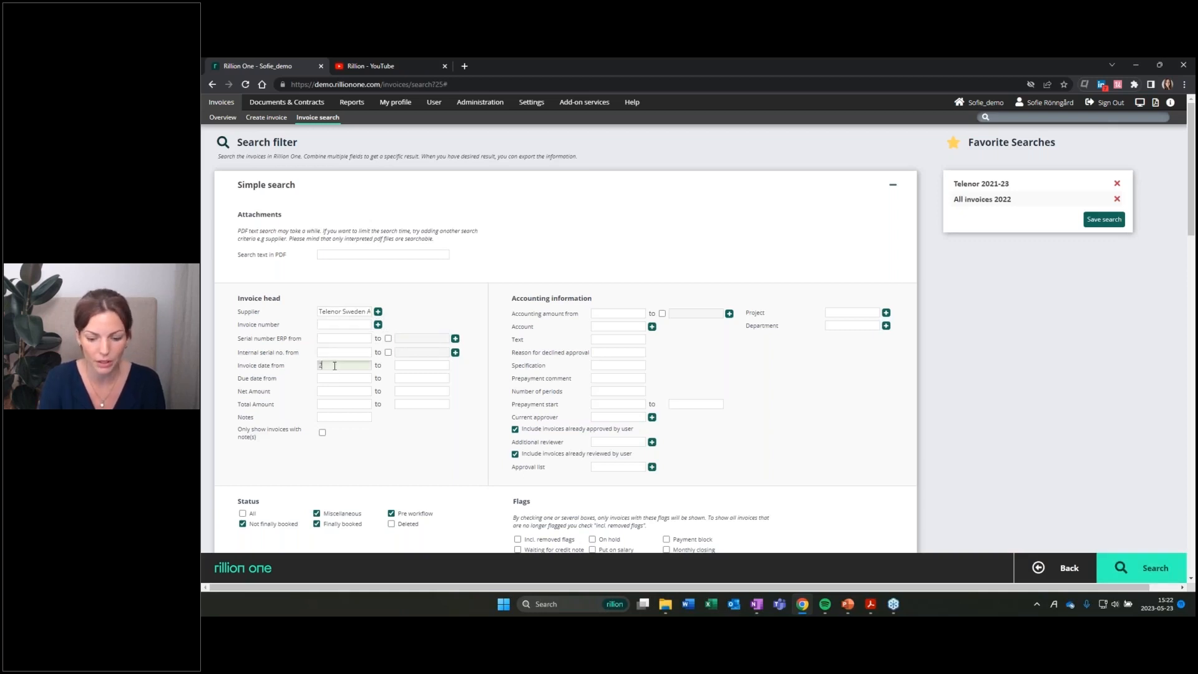
pyautogui.write('20101')
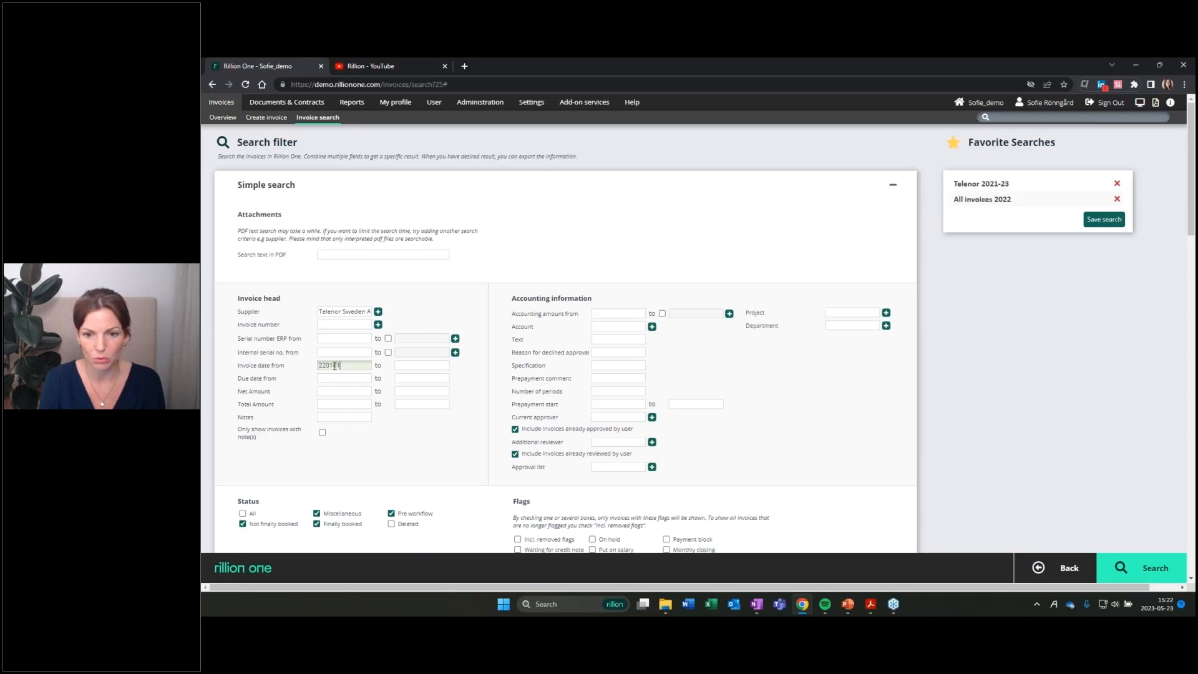
pyautogui.press('Tab')
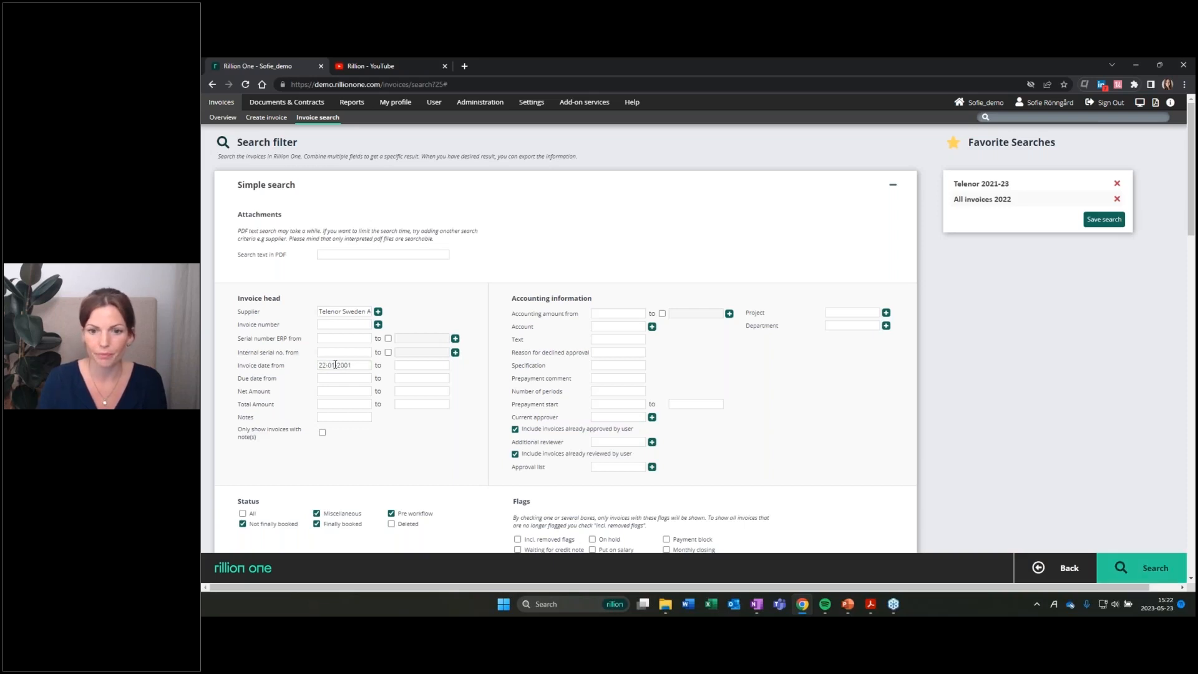
# Limit the invoice date range to 01-01-2022 through 01-01-2023 and run the invoice search.
pyautogui.tripleClick(332, 365)
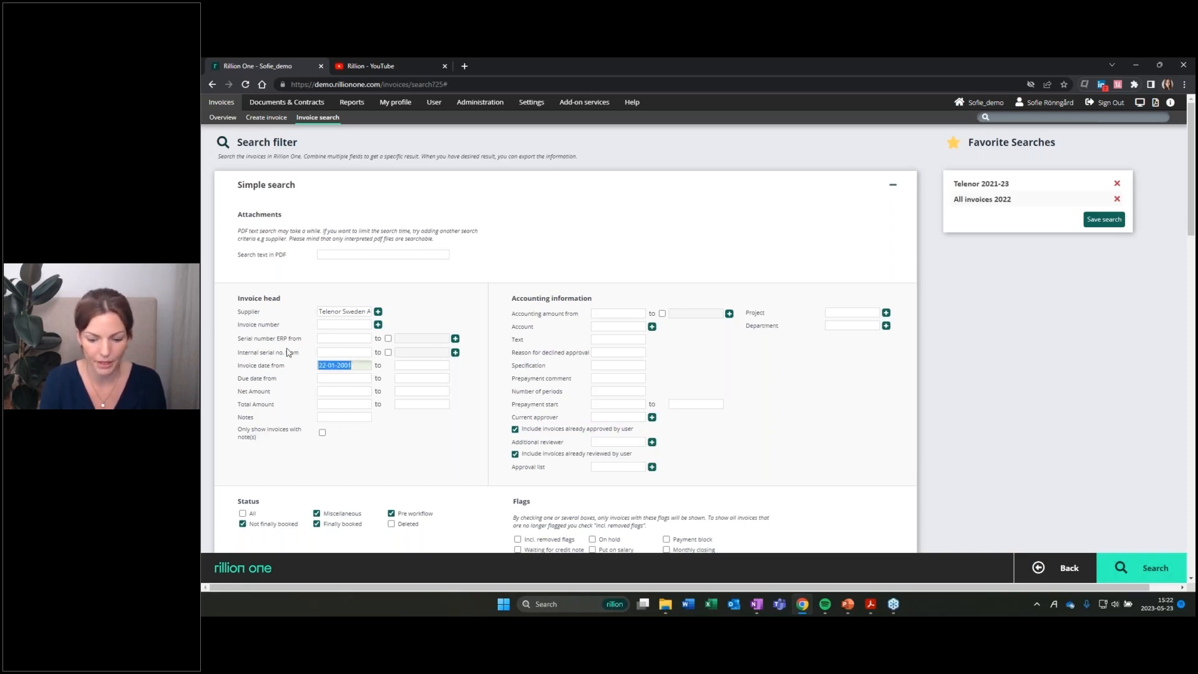
pyautogui.write('01-01-2022')
pyautogui.press('Tab')
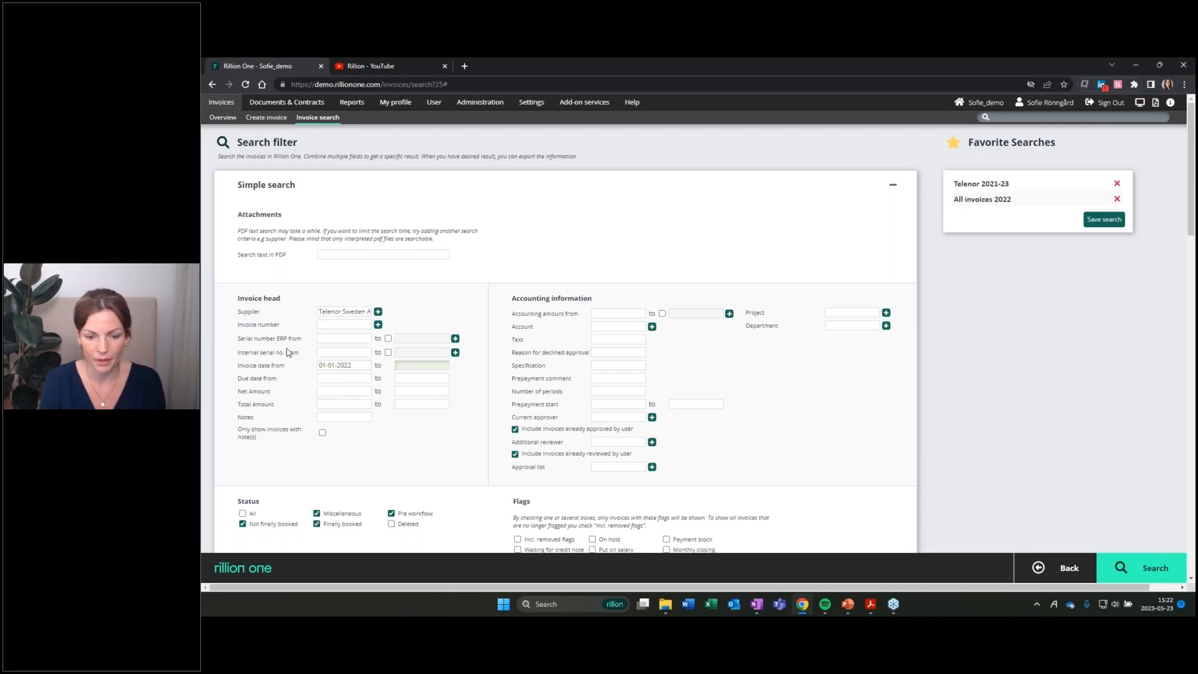
pyautogui.write('010123')
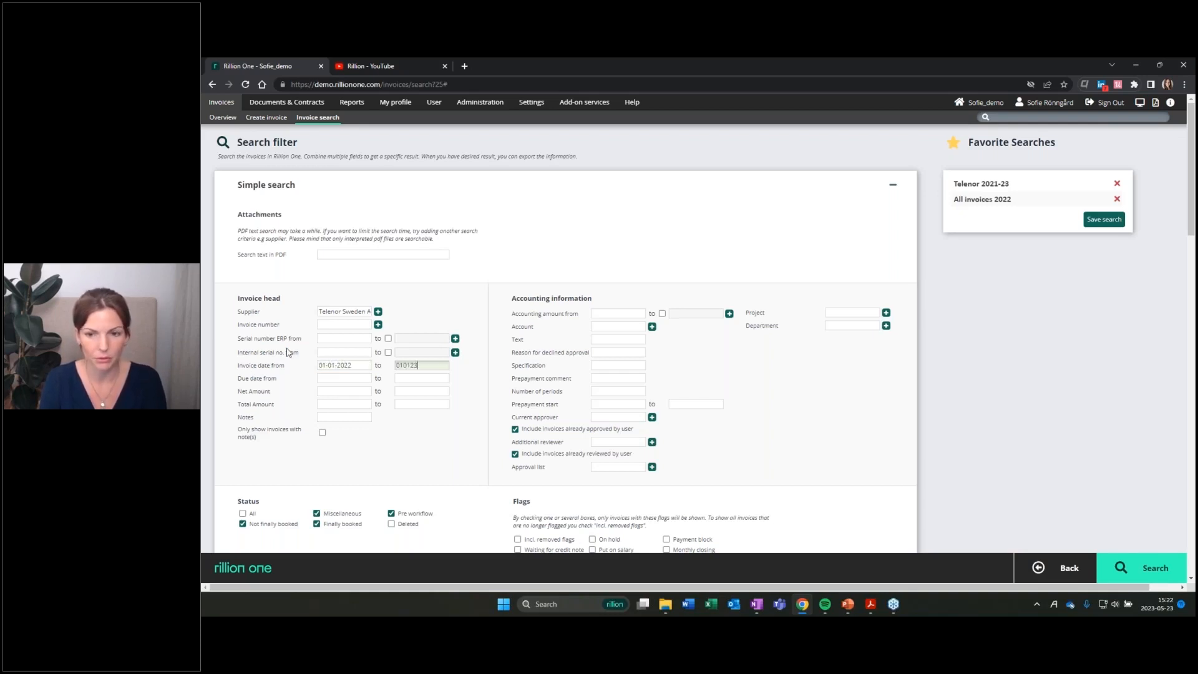
pyautogui.press('Return')
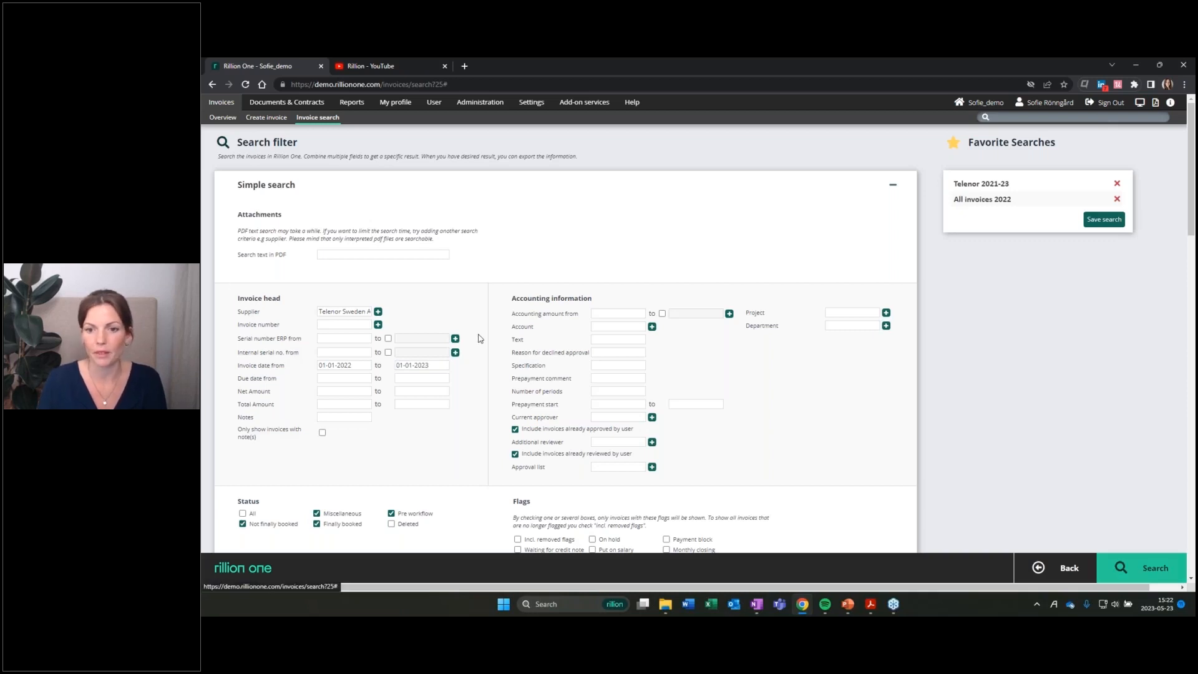
pyautogui.click(1117, 565)
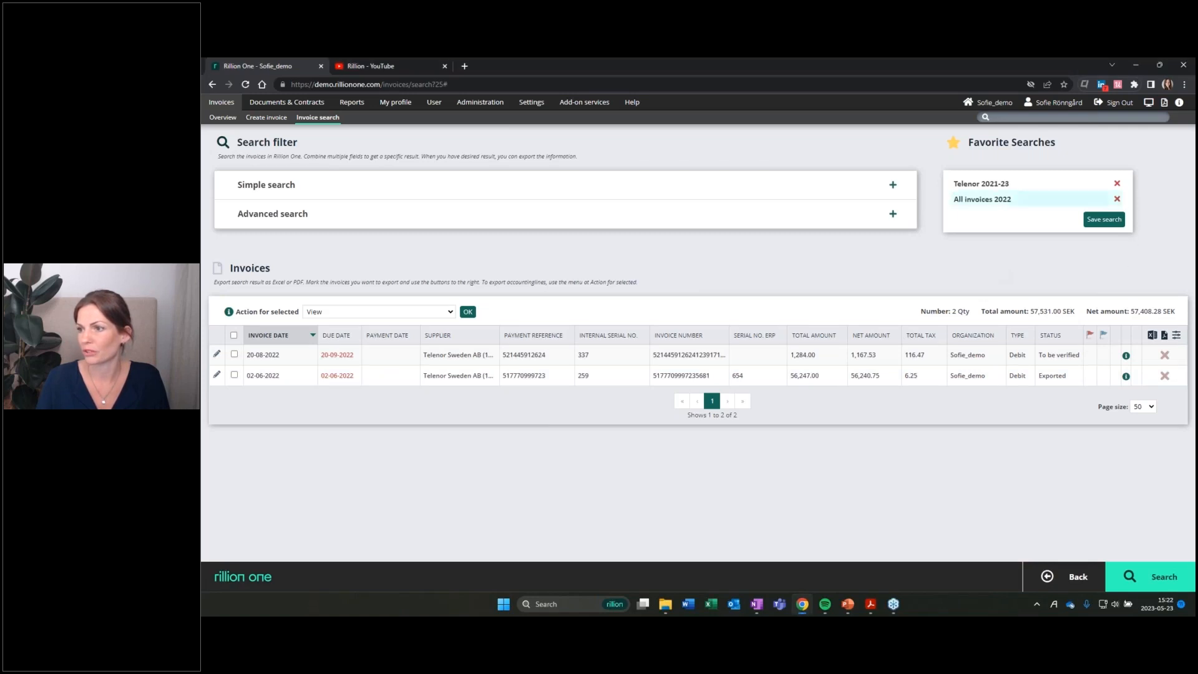
# Save the current search as a favorite named "Telenor 2022".
pyautogui.click(1105, 221)
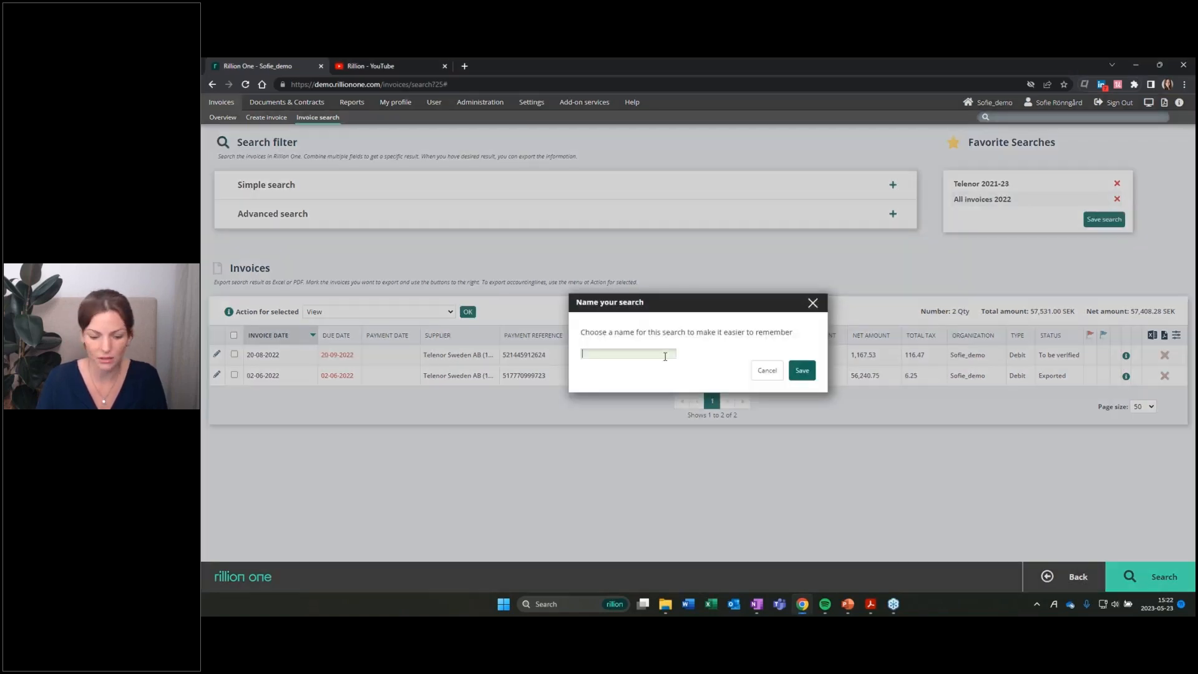
pyautogui.write('Te')
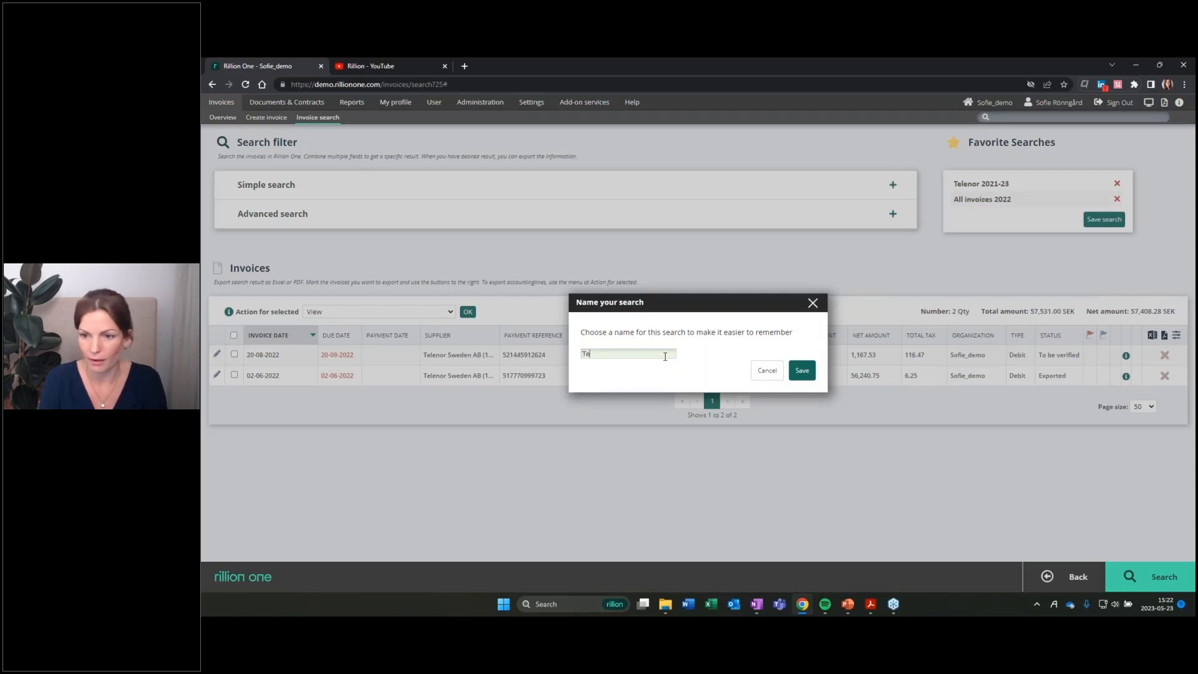
pyautogui.write('elenor 2022')
pyautogui.click(801, 370)
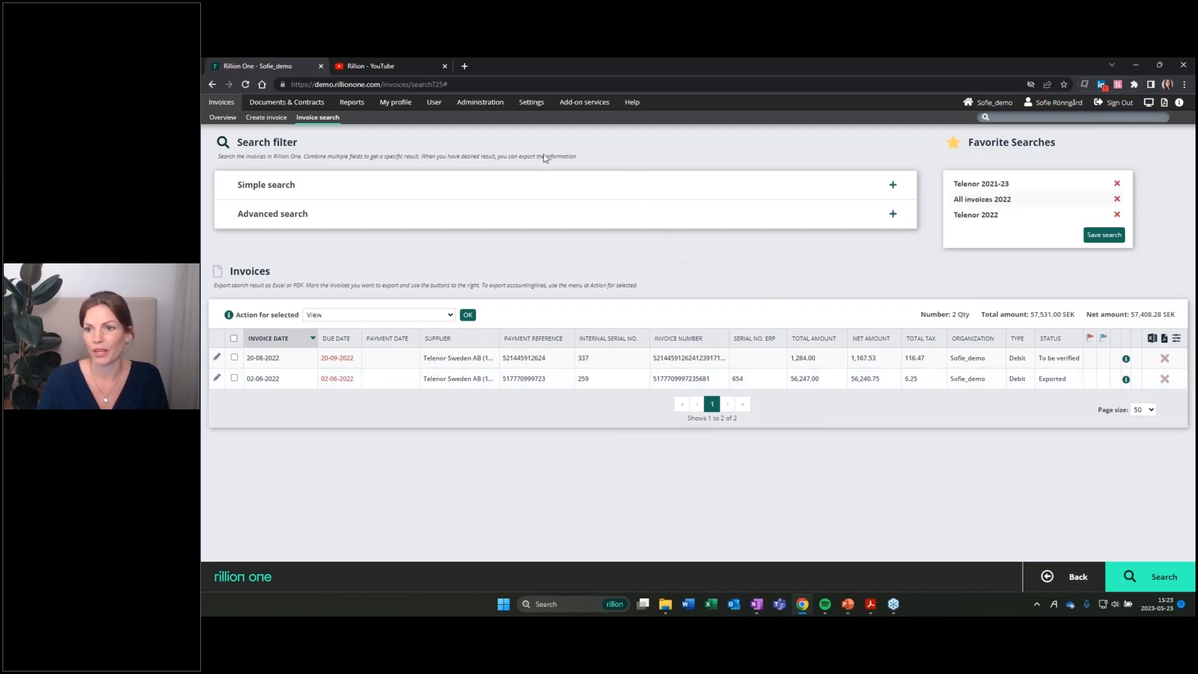
# Open the Help section and look through its list of administrator manuals.
pyautogui.click(632, 105)
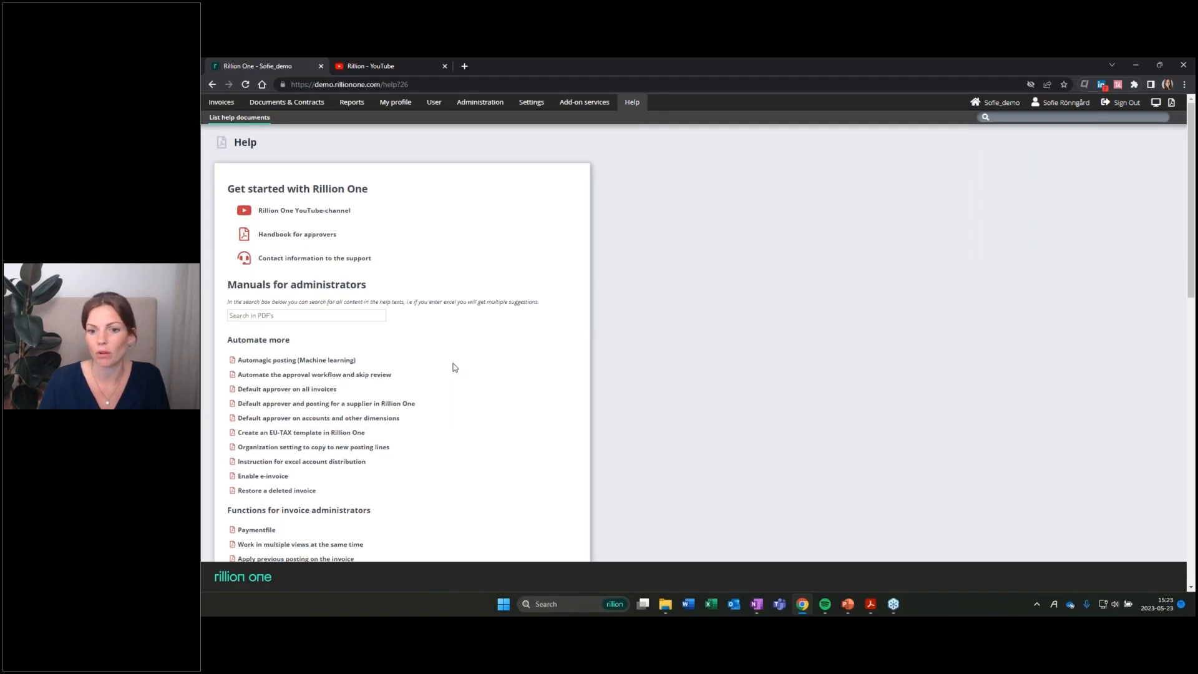
pyautogui.scroll(-6, 463, 469)
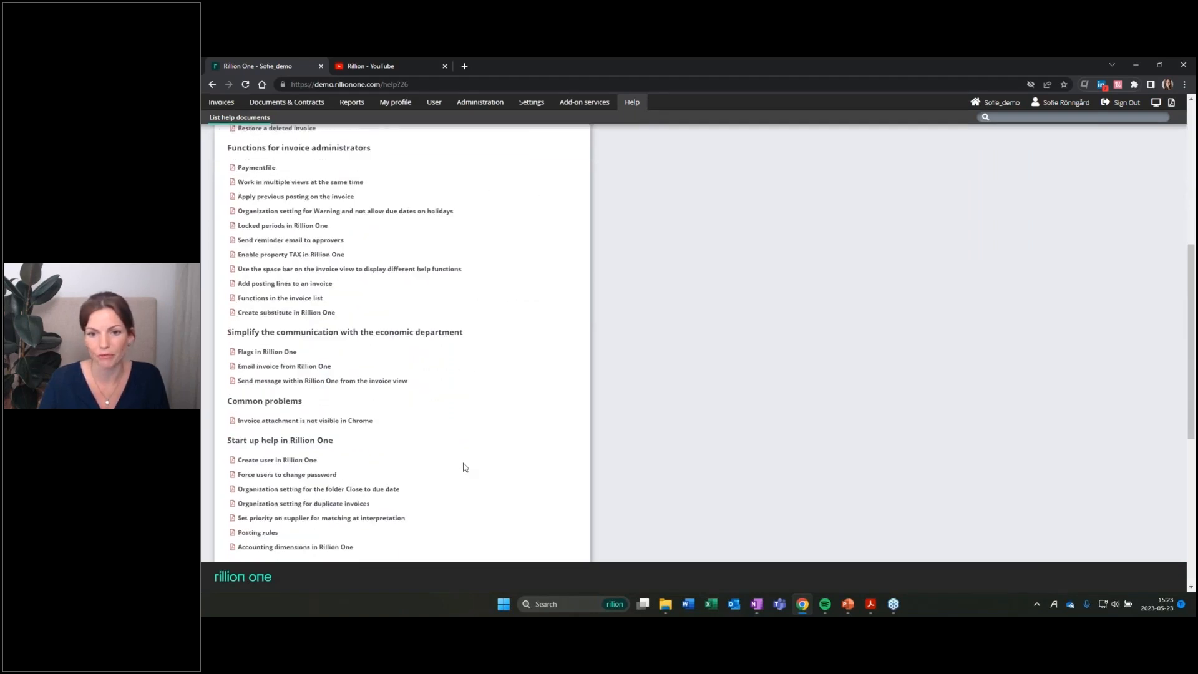
pyautogui.scroll(6, 469, 464)
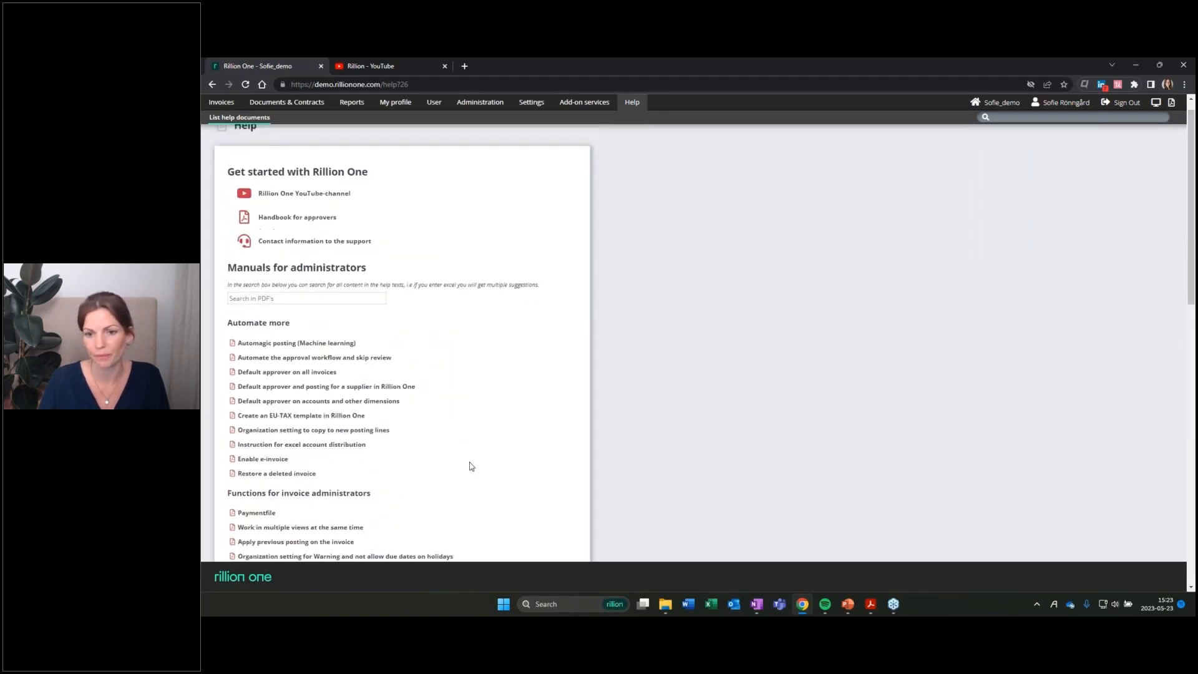
# Search the manuals for "change add", open "Change additional reviewer during additional review" and read its instructions and activation steps.
pyautogui.click(297, 318)
pyautogui.write('change a')
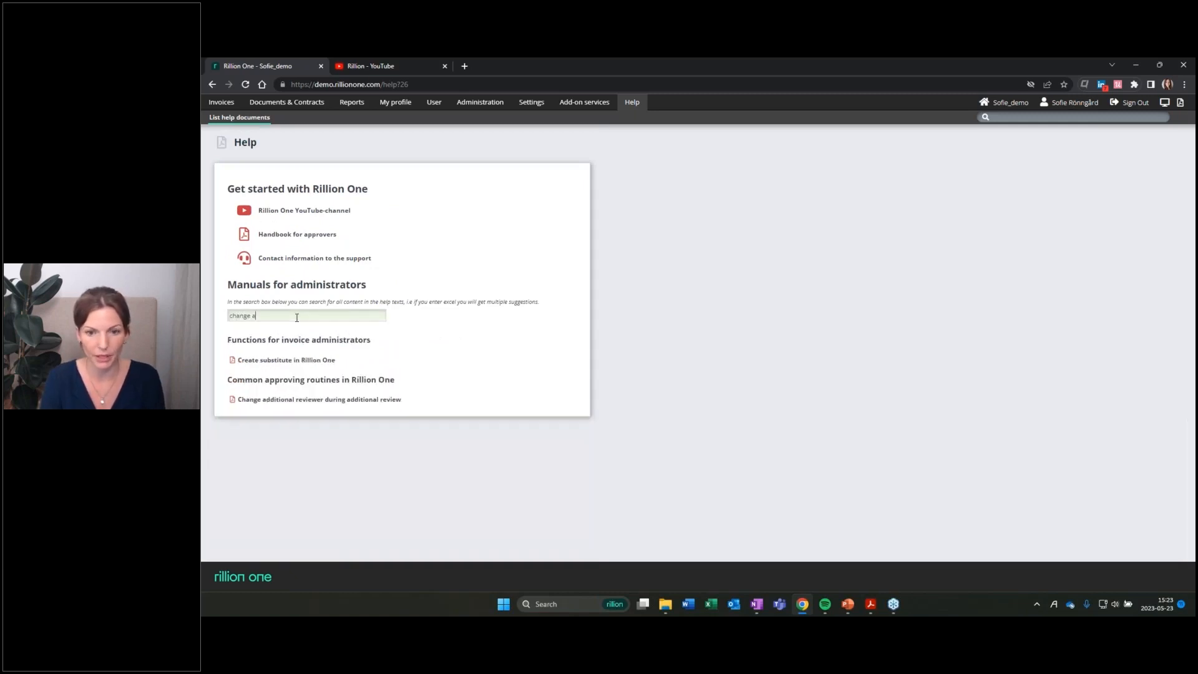
pyautogui.write('dd')
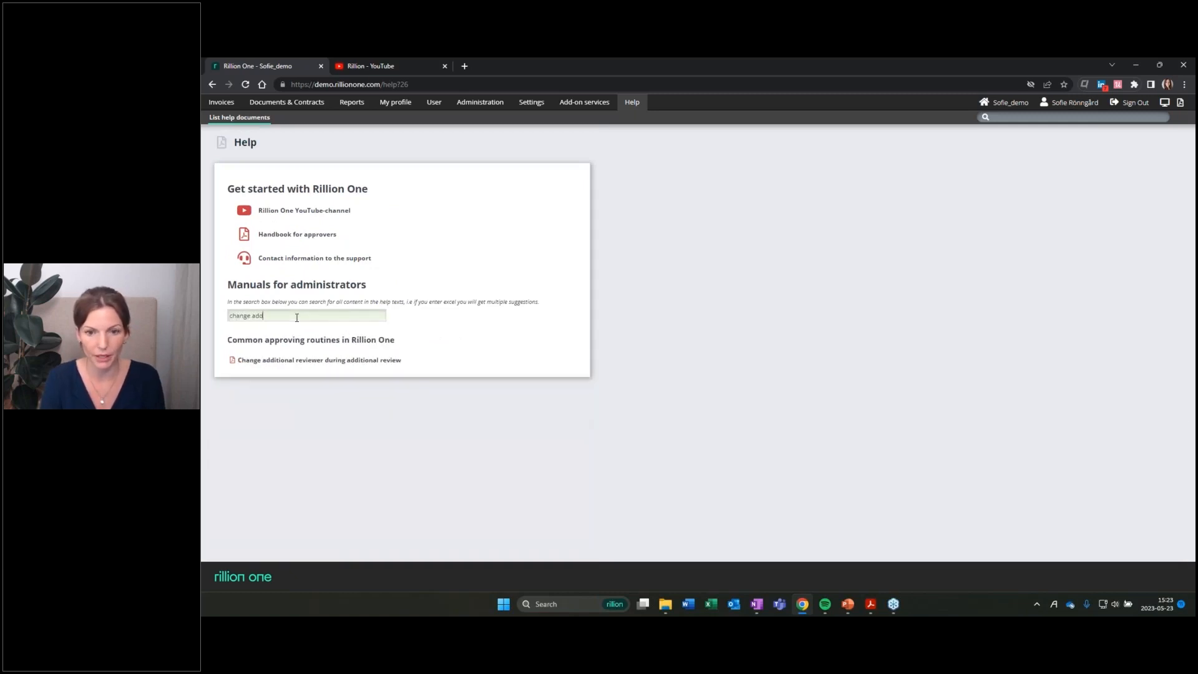
pyautogui.click(357, 360)
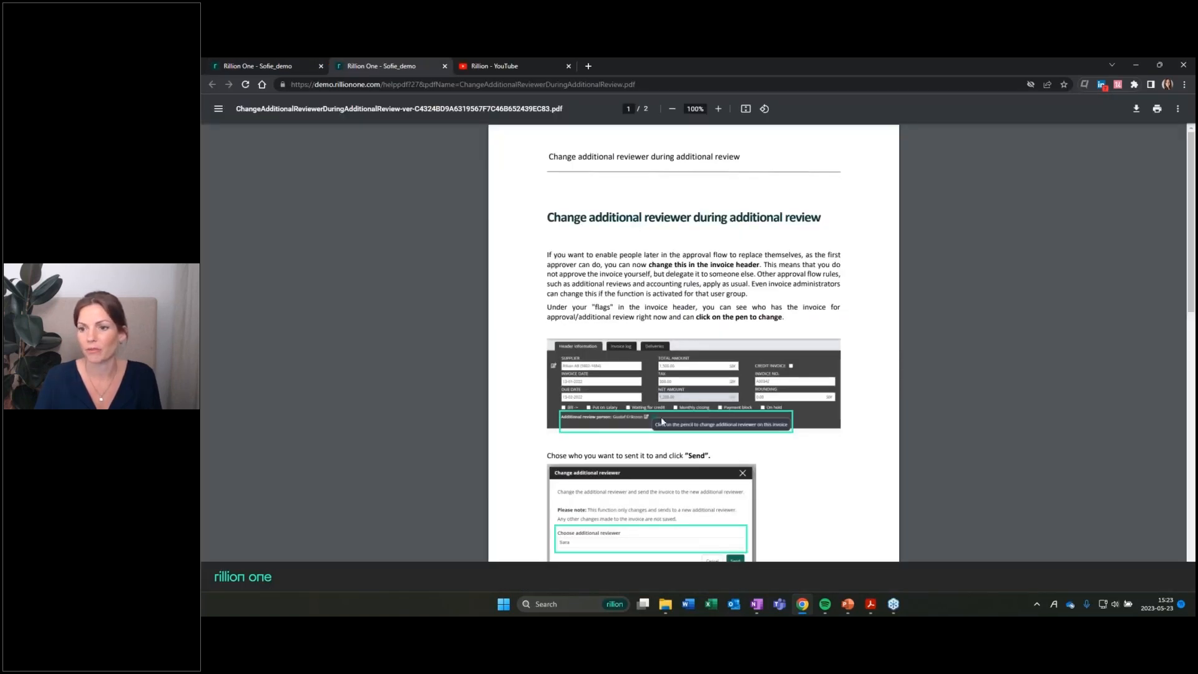
pyautogui.scroll(-10, 734, 424)
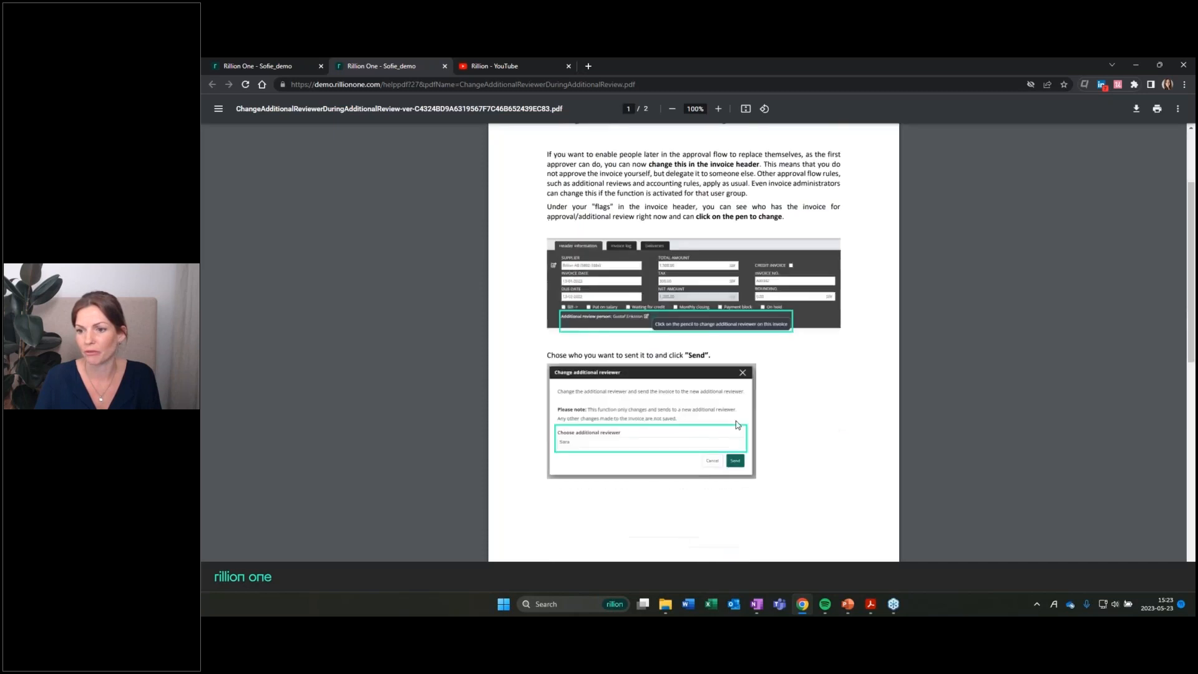
pyautogui.scroll(-1, 740, 422)
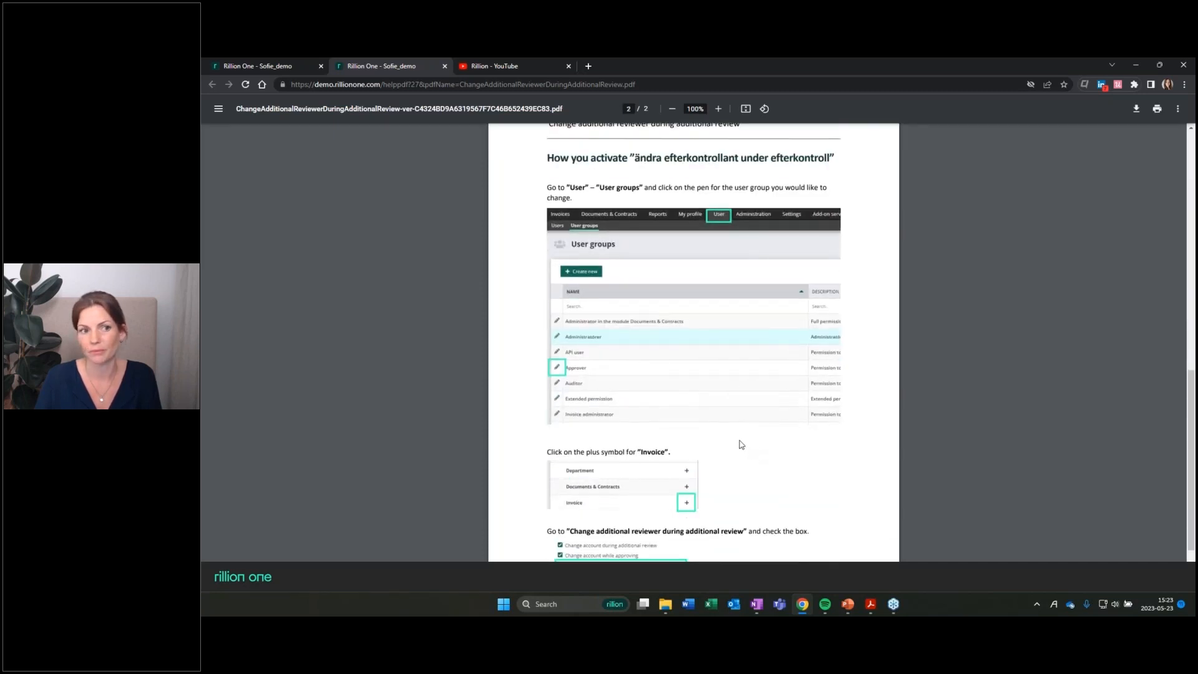
# Return to the help documents, search the manuals for "search", look through the matching documents and clear the search text.
pyautogui.click(304, 67)
pyautogui.tripleClick(281, 317)
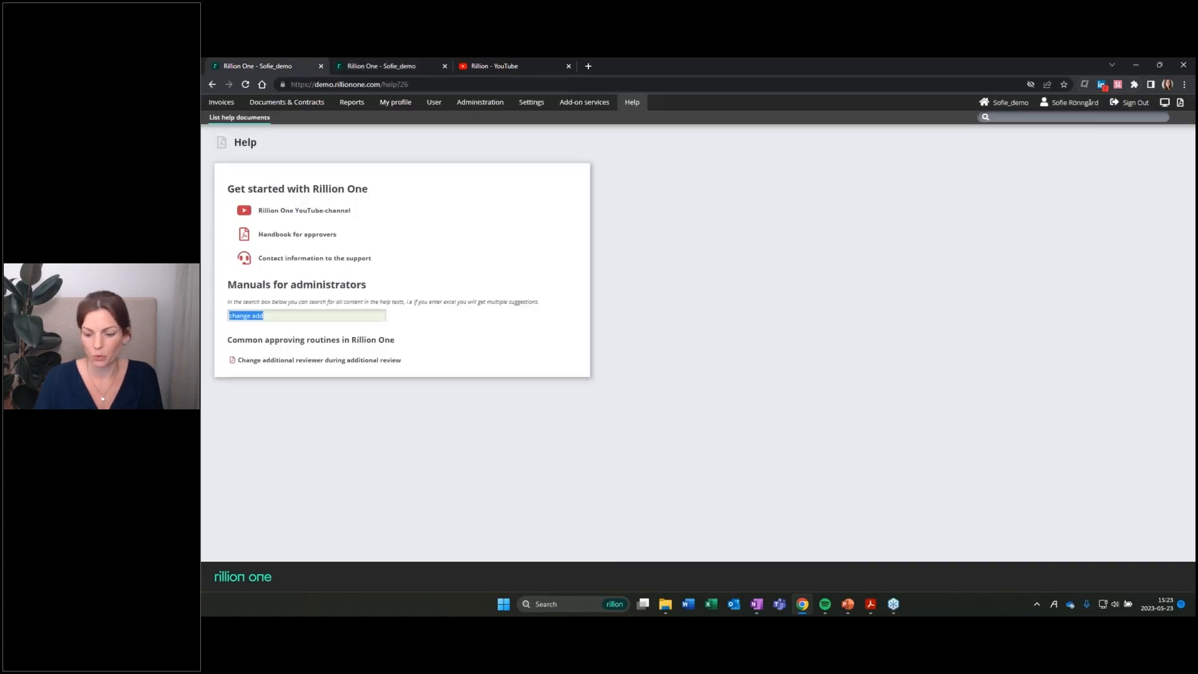
pyautogui.press('BackSpace')
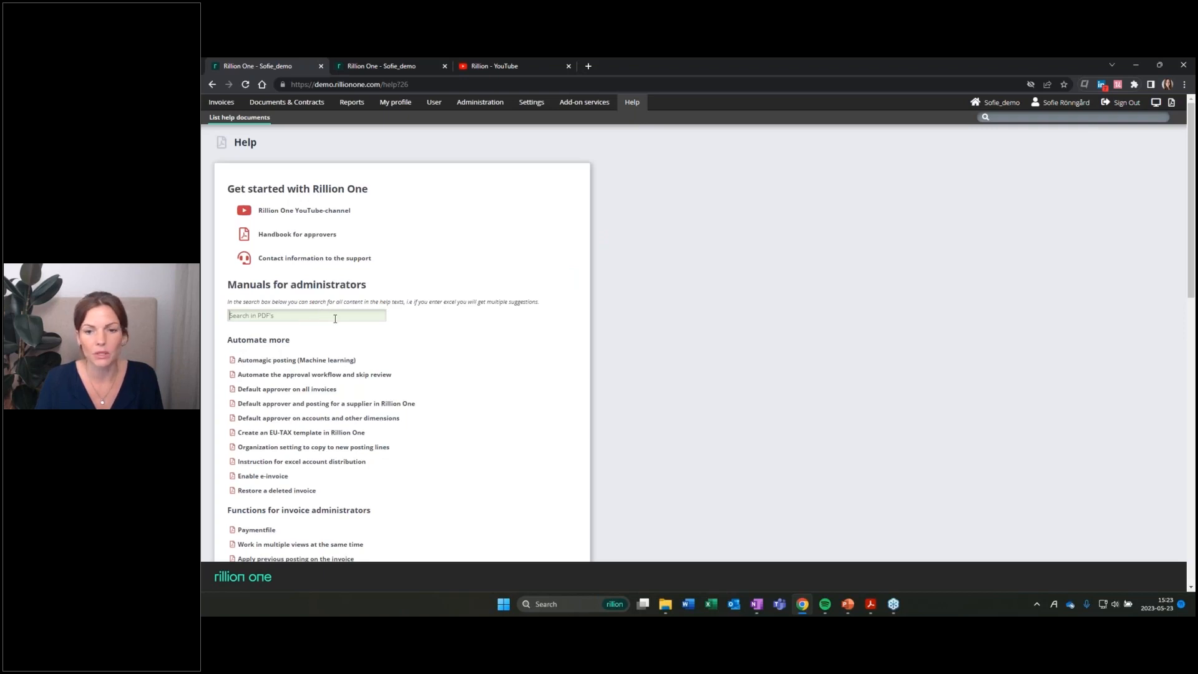
pyautogui.write('search')
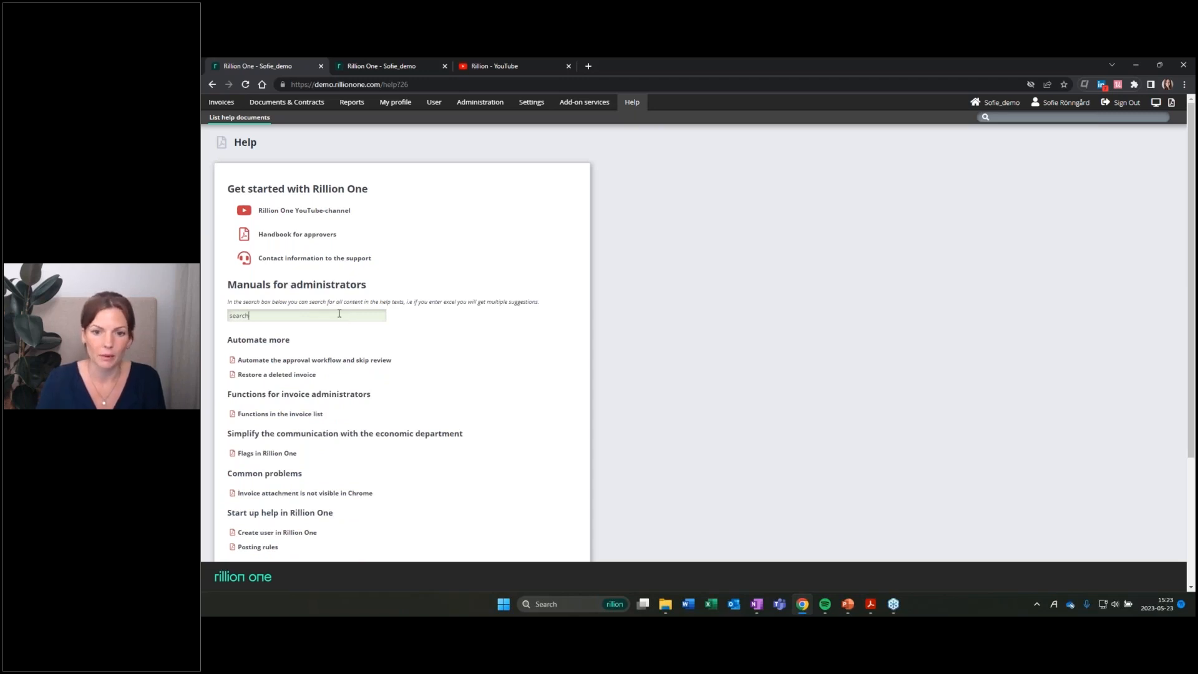
pyautogui.scroll(-3, 339, 313)
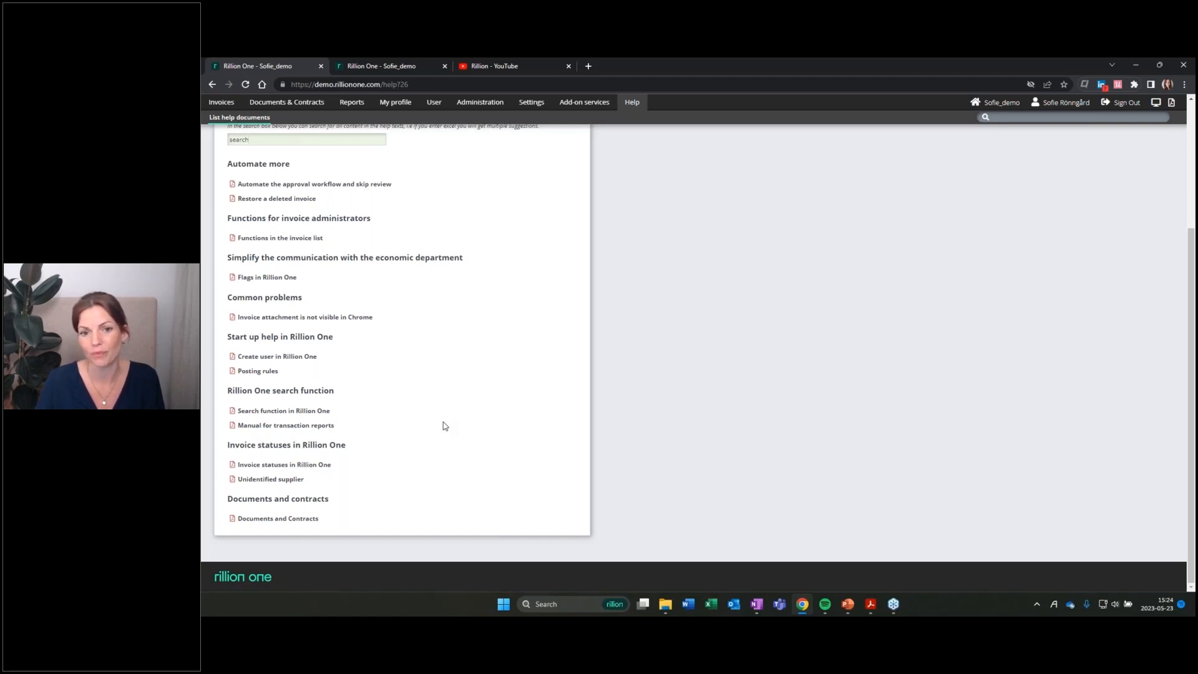
pyautogui.scroll(3, 445, 426)
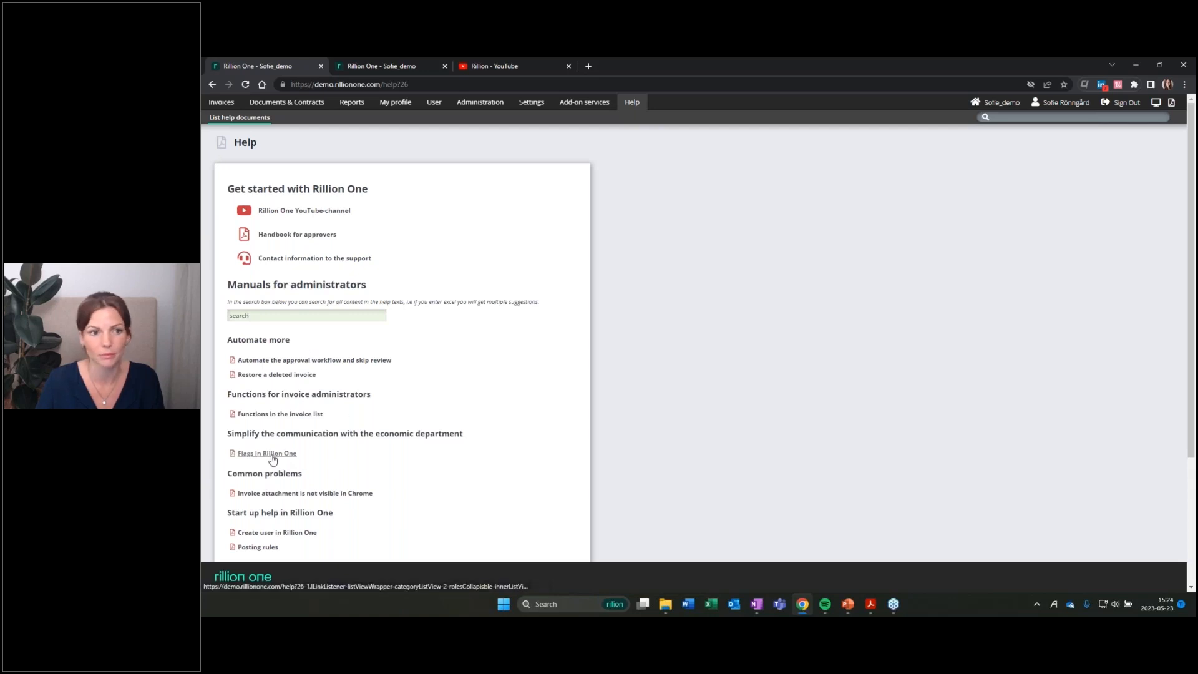
pyautogui.moveTo(250, 315); pyautogui.dragTo(209, 317)
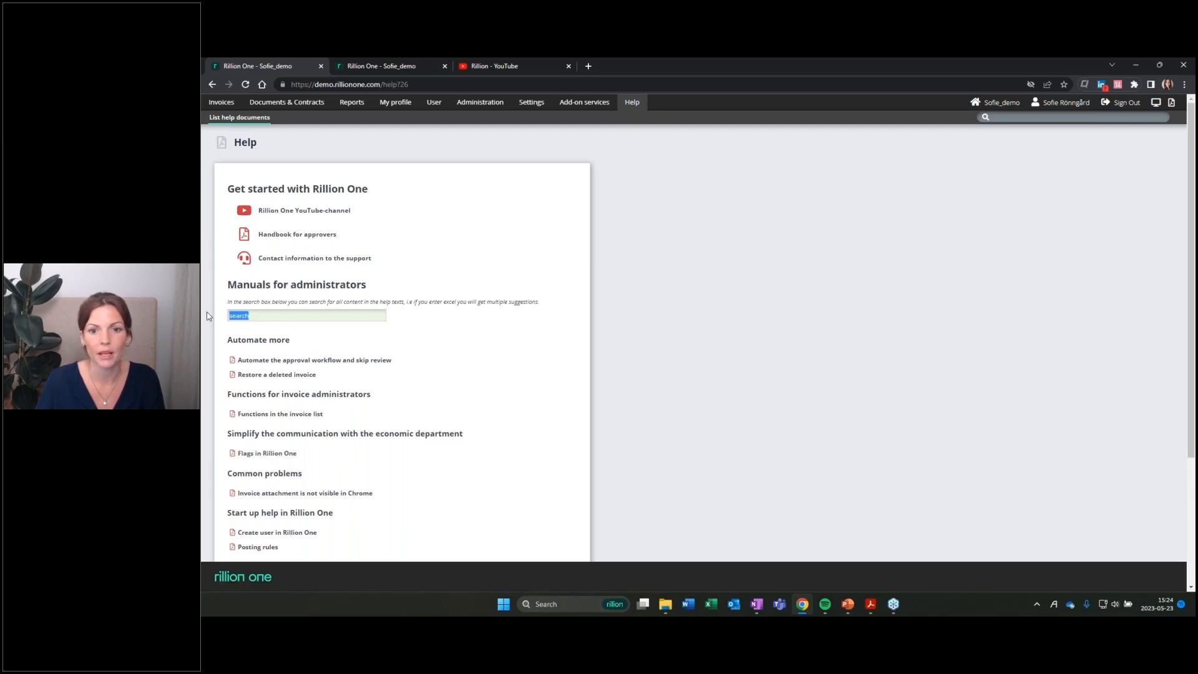
pyautogui.press('BackSpace')
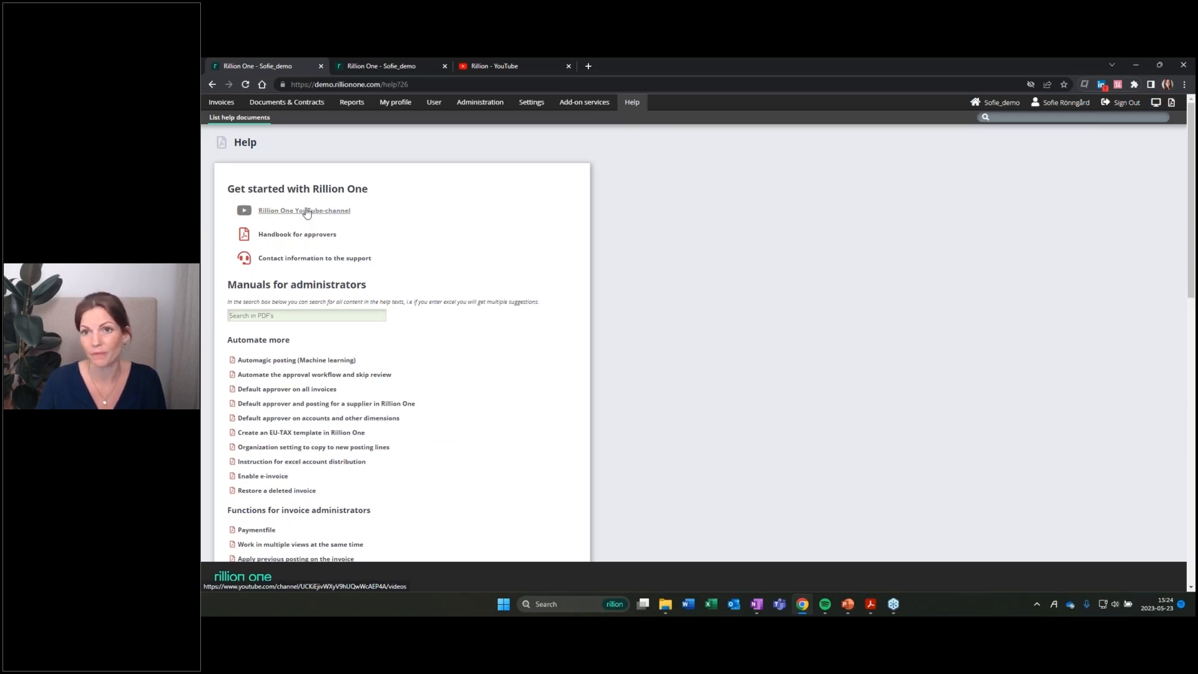
# Switch to Rillion's YouTube channel, look through its playlists, and return to the Invoices section of Rillion One.
pyautogui.click(487, 67)
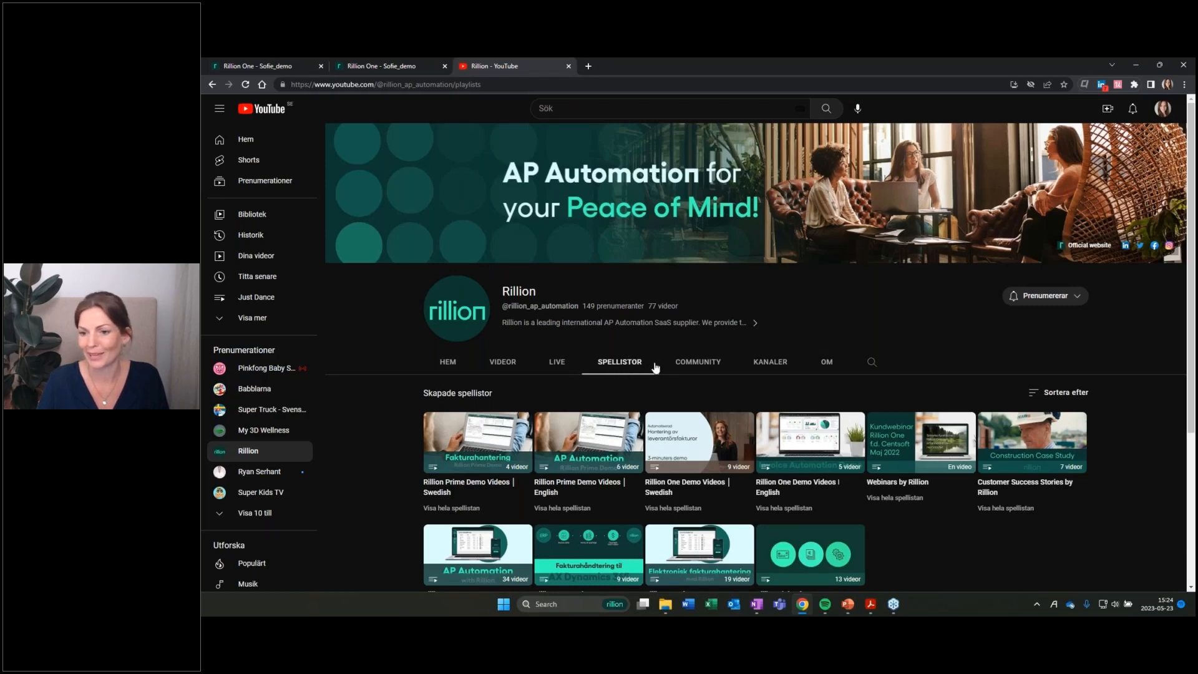
pyautogui.scroll(-2, 652, 387)
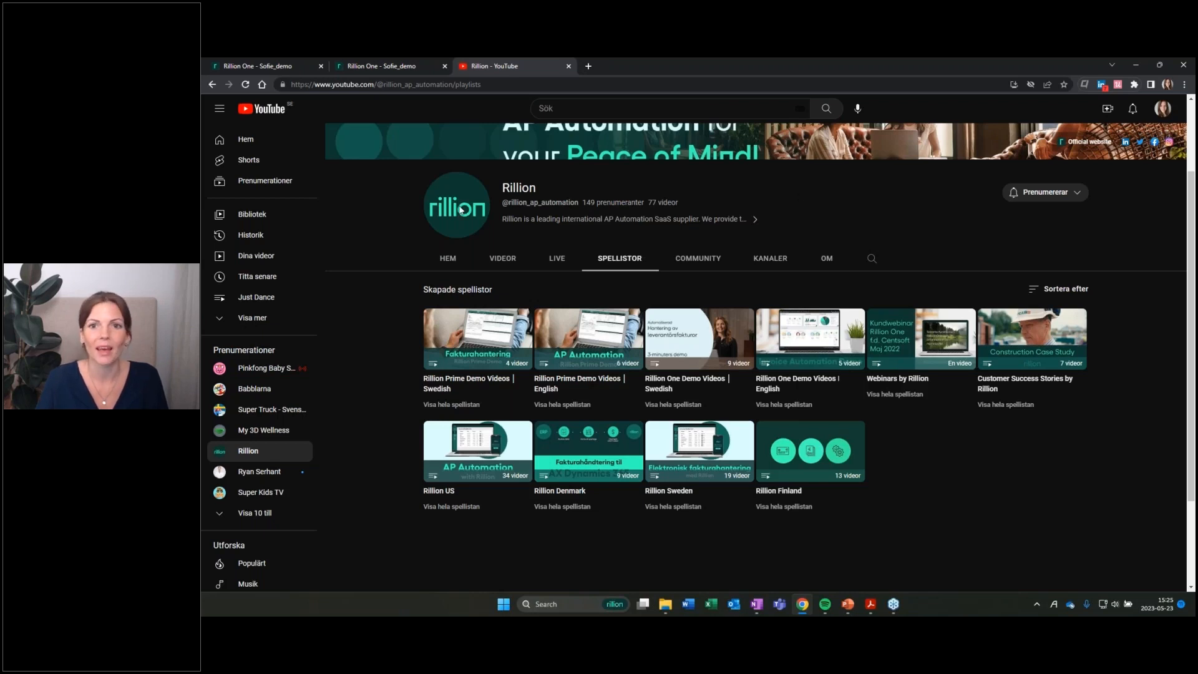
pyautogui.click(296, 66)
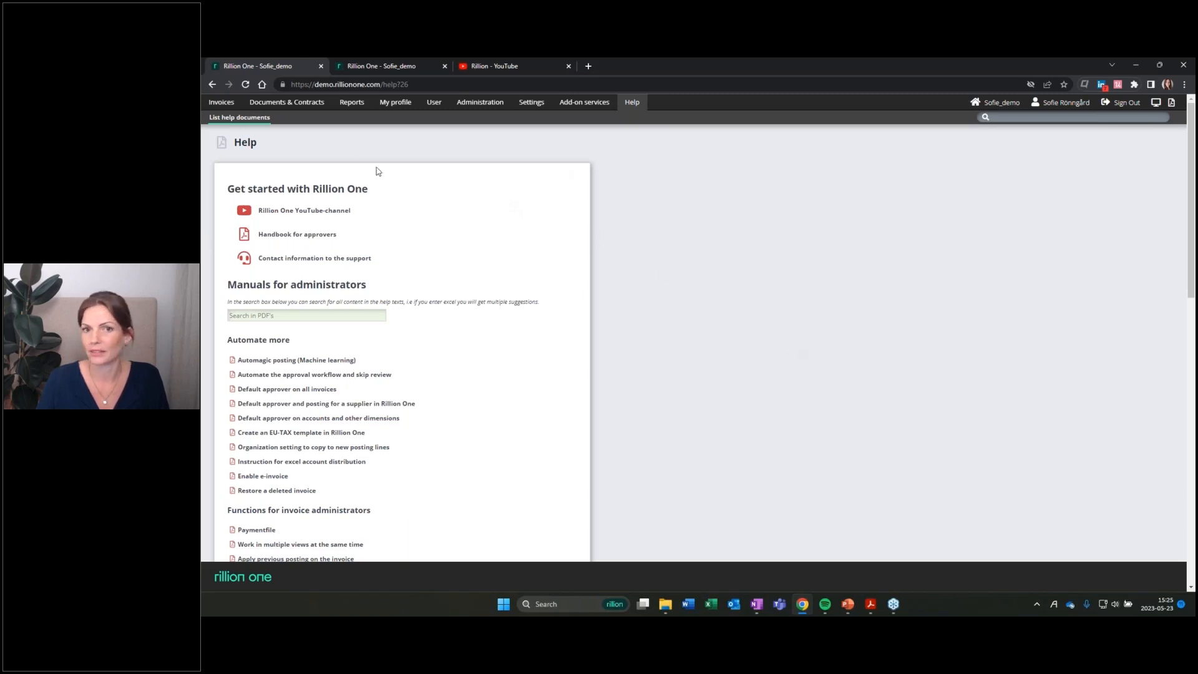
pyautogui.click(222, 105)
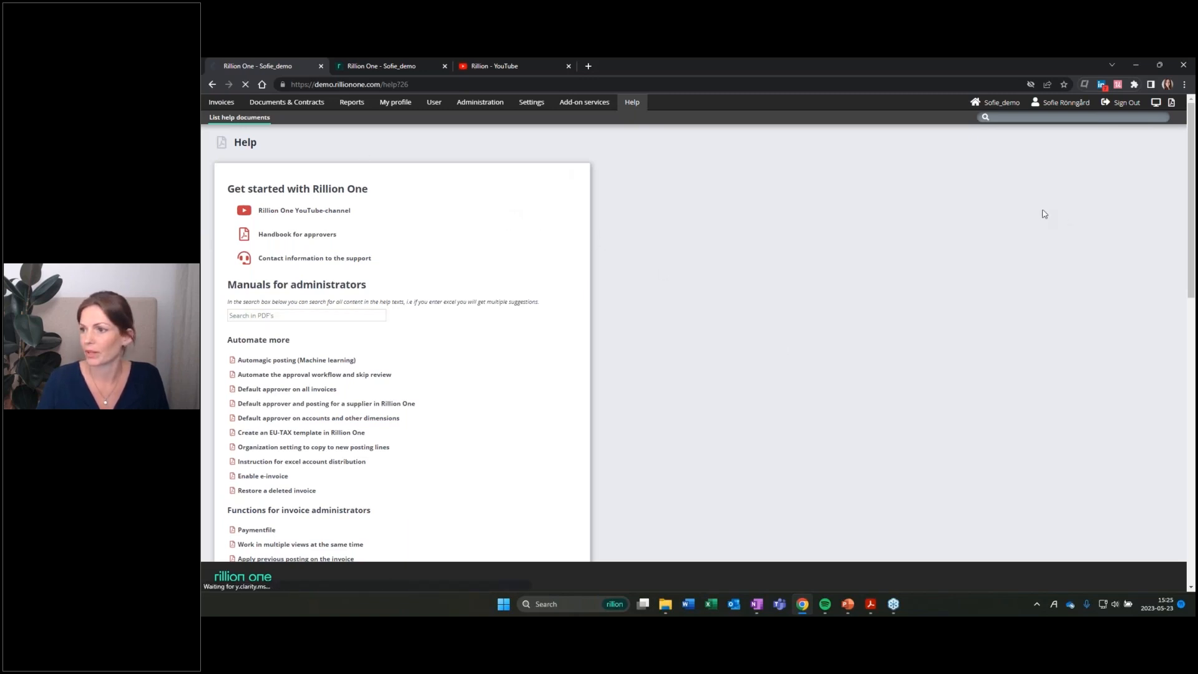